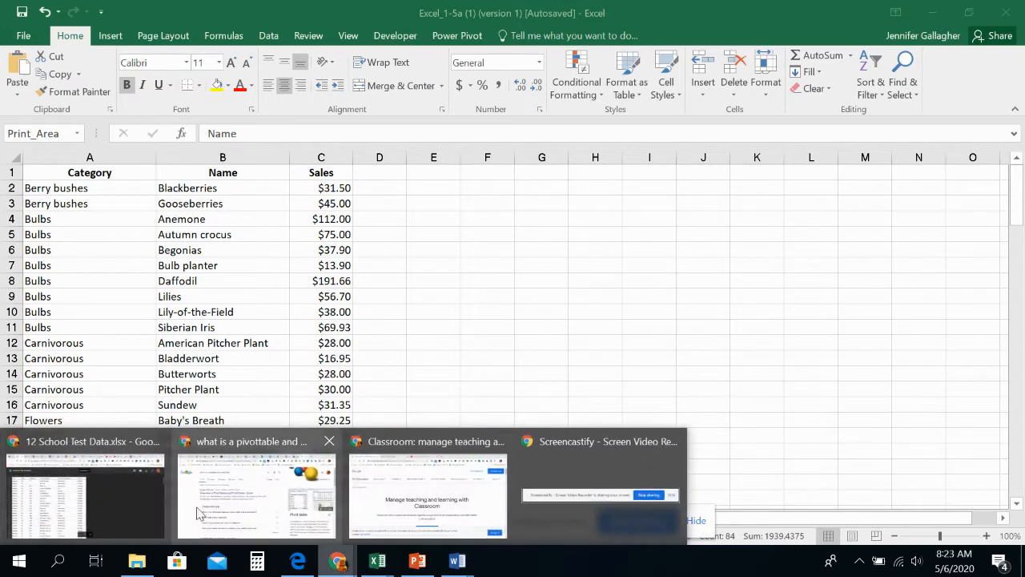
# Step: Switch to Chrome, download 12 School Test Data.xlsx from Google Drive and open the downloaded file
pyautogui.click(176, 481)
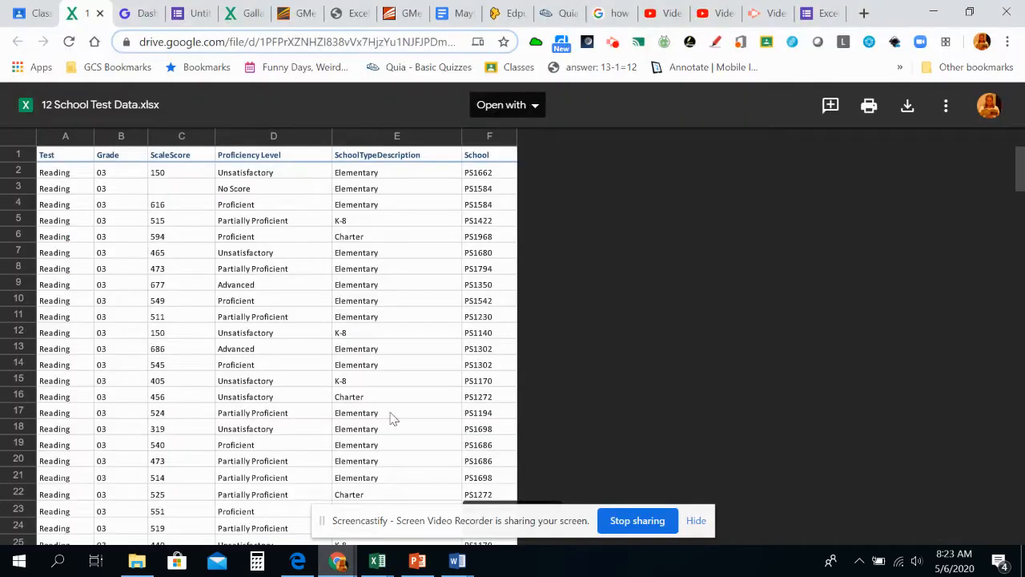
pyautogui.click(908, 108)
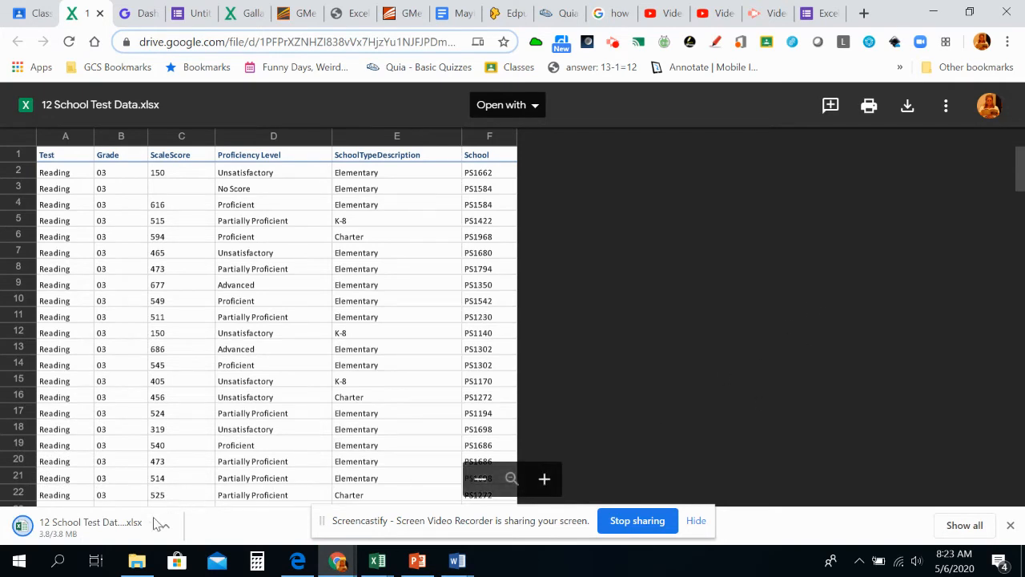
pyautogui.click(119, 525)
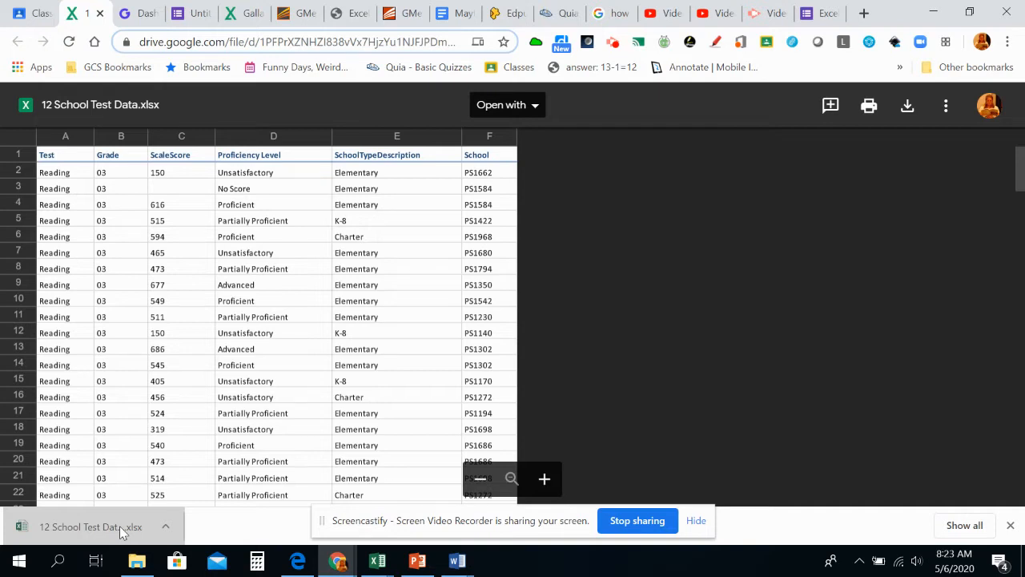
# Step: Switch to Excel and enable editing for the downloaded 12 School Test Data workbook
pyautogui.moveTo(391, 564)
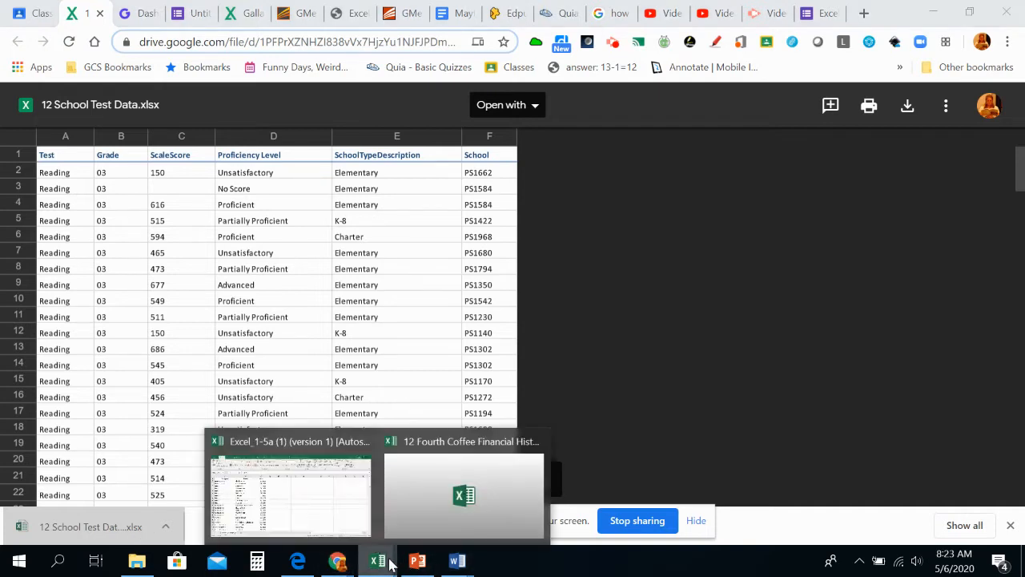
pyautogui.click(417, 517)
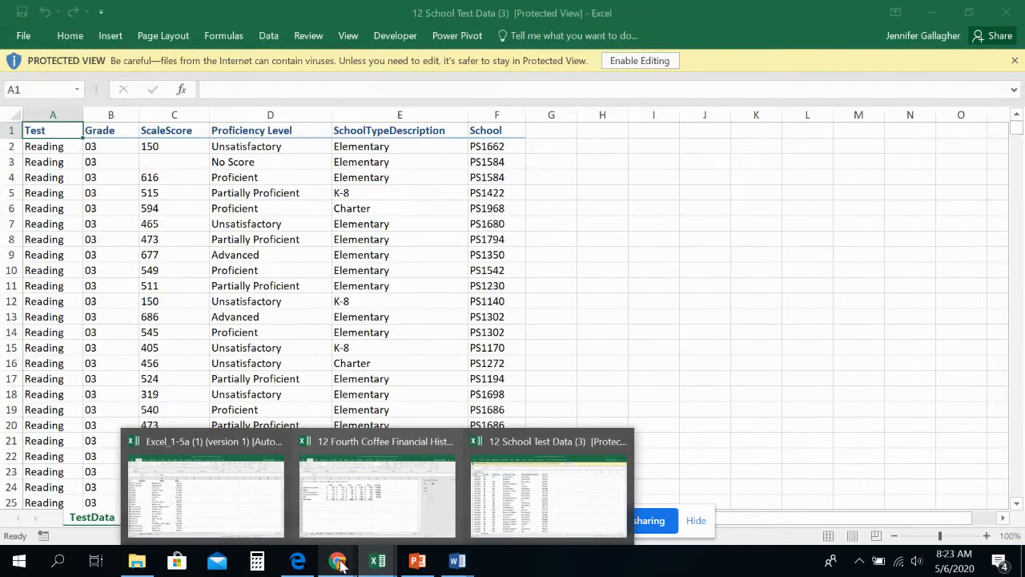
pyautogui.click(649, 61)
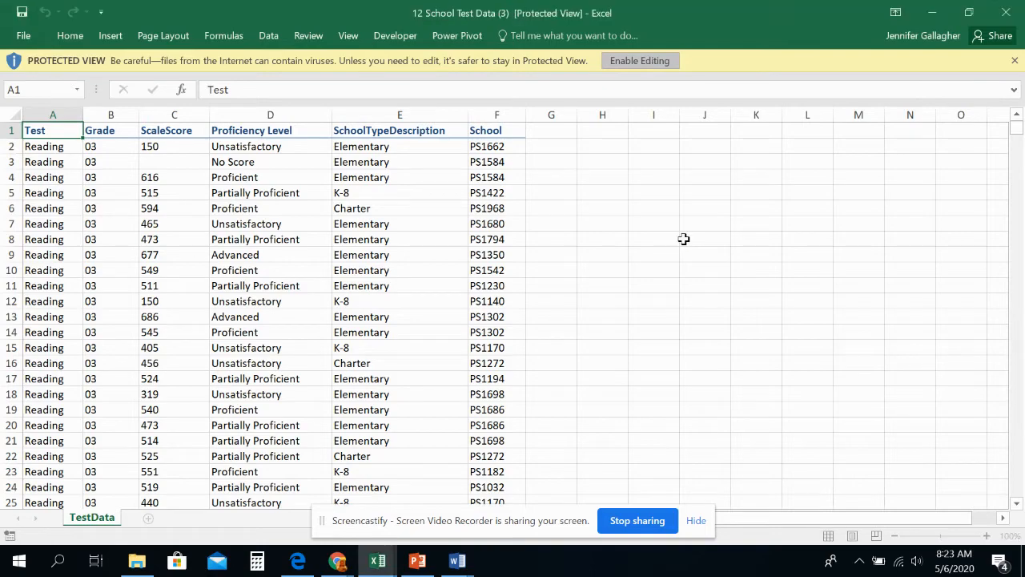
pyautogui.click(649, 61)
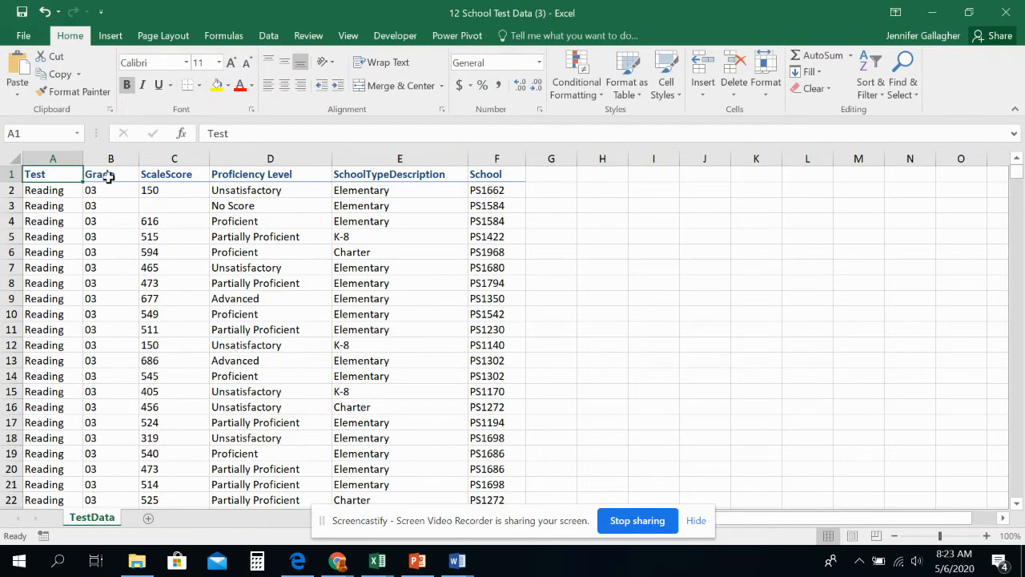
# Step: Check the last records at the end of the TestData sheet and return to cell A1
pyautogui.hotkey('ctrl', 'End')
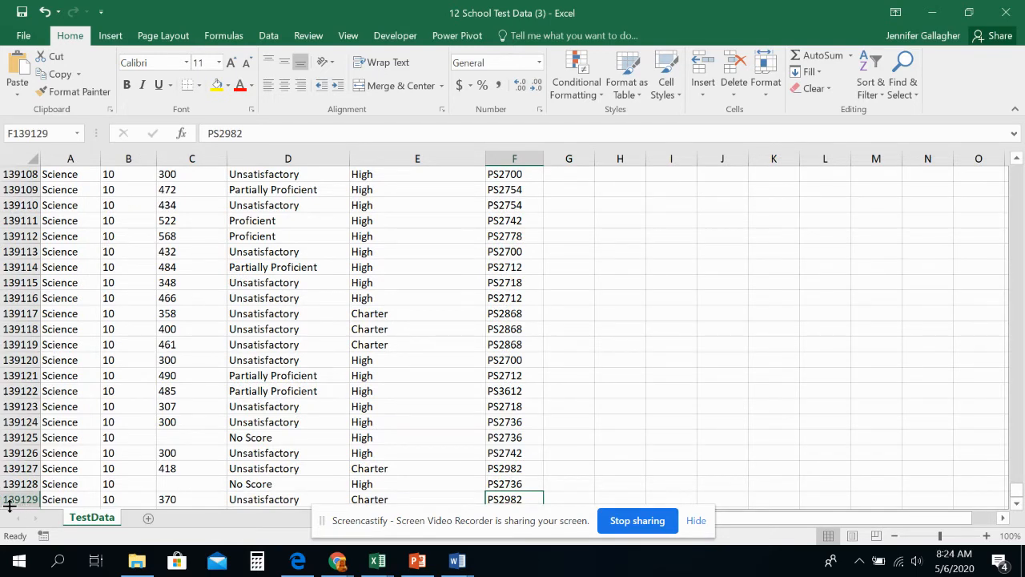
pyautogui.moveTo(59, 499); pyautogui.dragTo(305, 465)
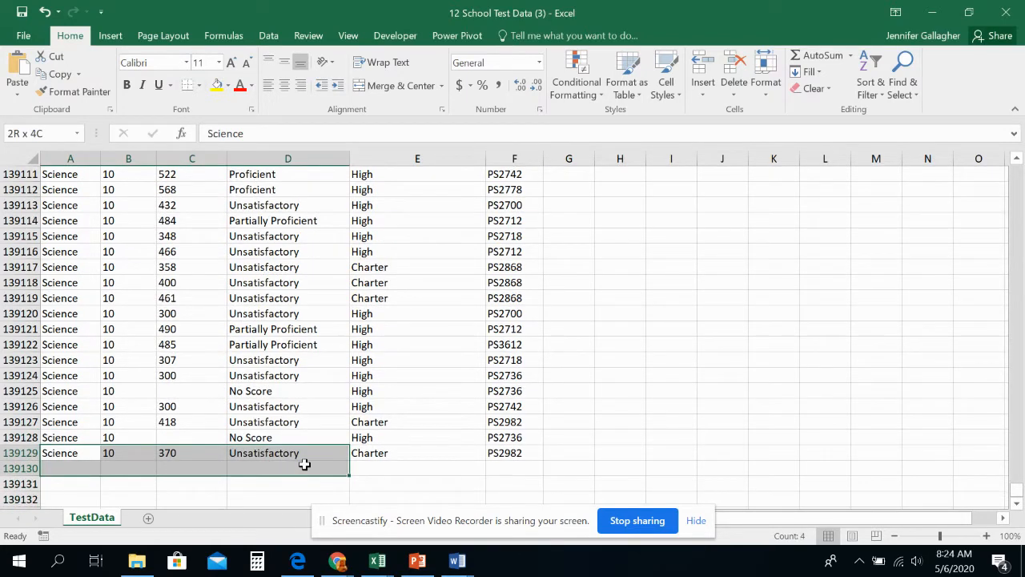
pyautogui.moveTo(305, 465); pyautogui.dragTo(350, 450)
pyautogui.click(388, 441)
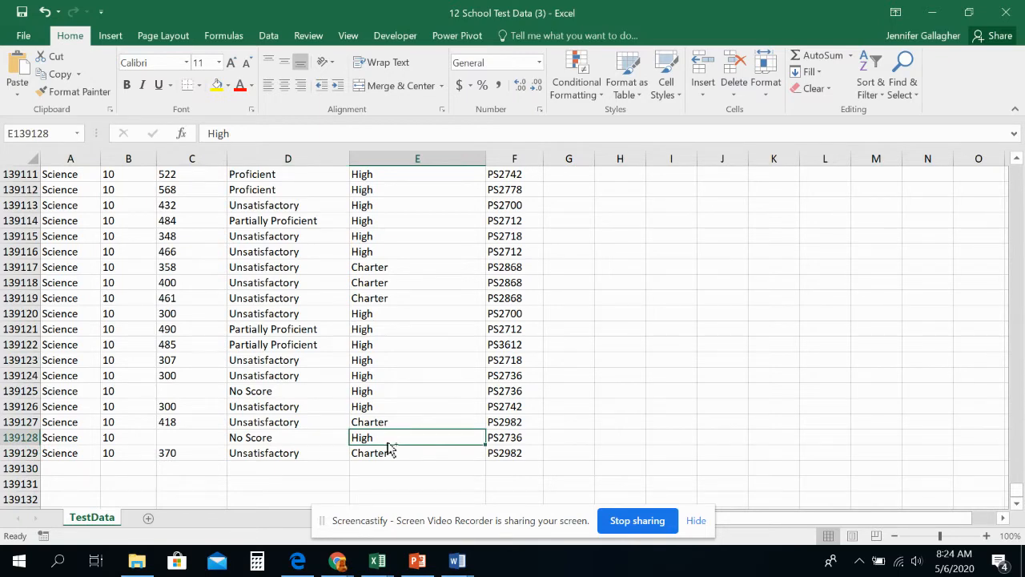
pyautogui.hotkey('ctrl', 'Home')
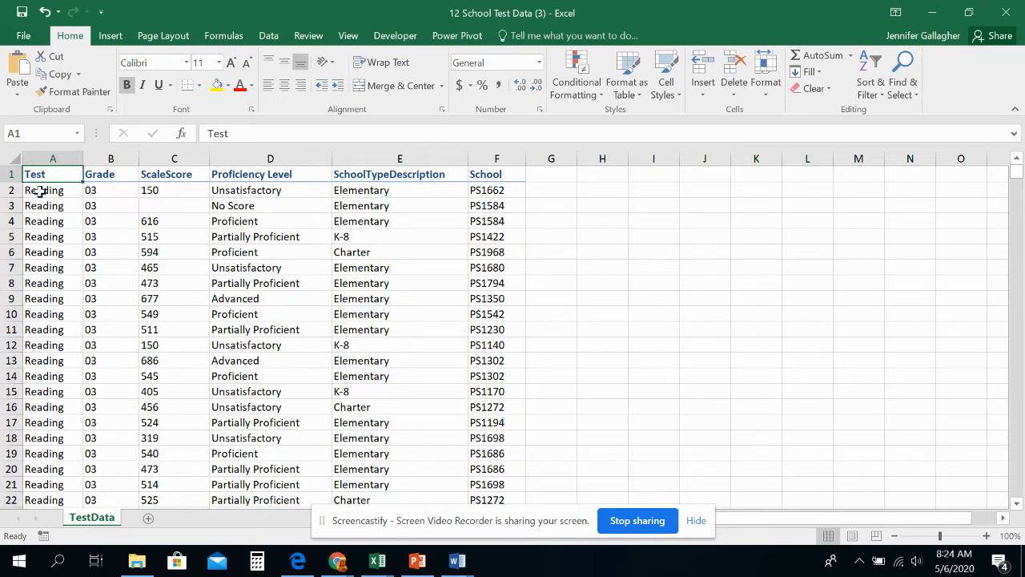
# Step: Browse down through the TestData records to the last row to examine the dataset's extent, and return to the first cell
pyautogui.scroll(-20, 39, 191)
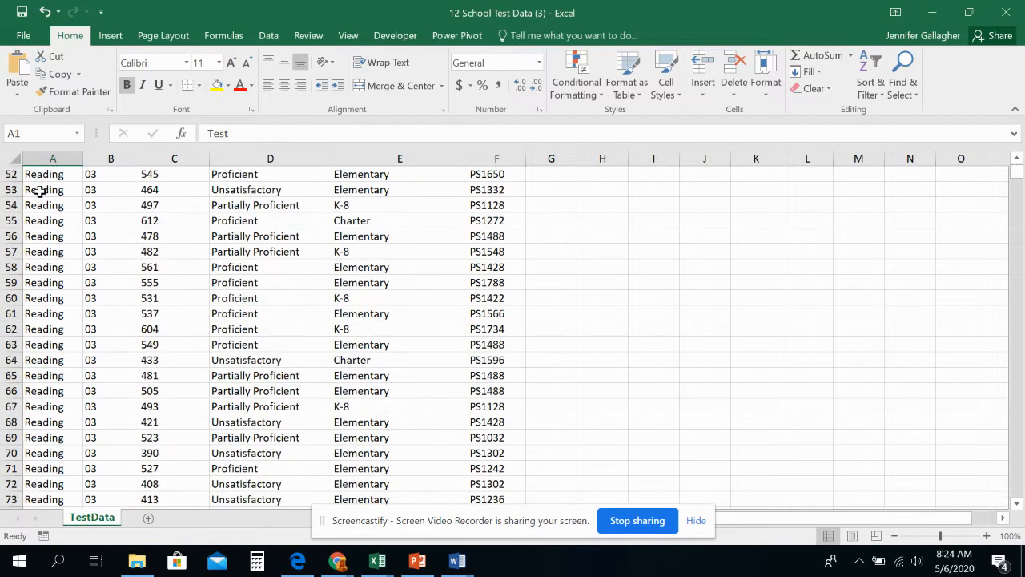
pyautogui.scroll(-20, 38, 191)
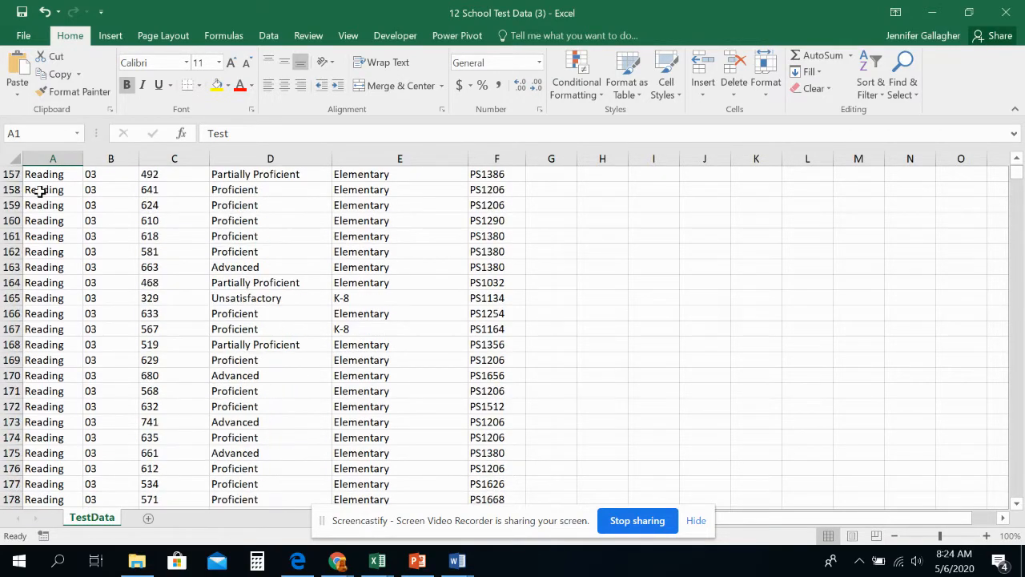
pyautogui.scroll(-20, 39, 191)
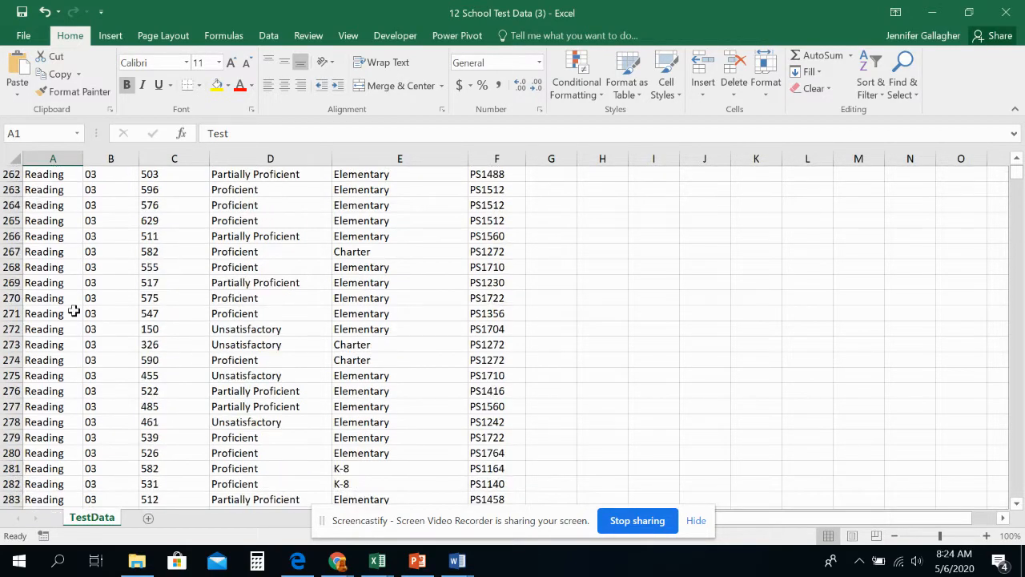
pyautogui.press('pagedown')
pyautogui.press('pagedown')
pyautogui.press('pagedown')
pyautogui.press('pagedown')
pyautogui.press('pagedown')
pyautogui.press('pagedown')
pyautogui.press('pagedown')
pyautogui.press('pagedown')
pyautogui.press('pagedown')
pyautogui.press('pagedown')
pyautogui.press('pagedown')
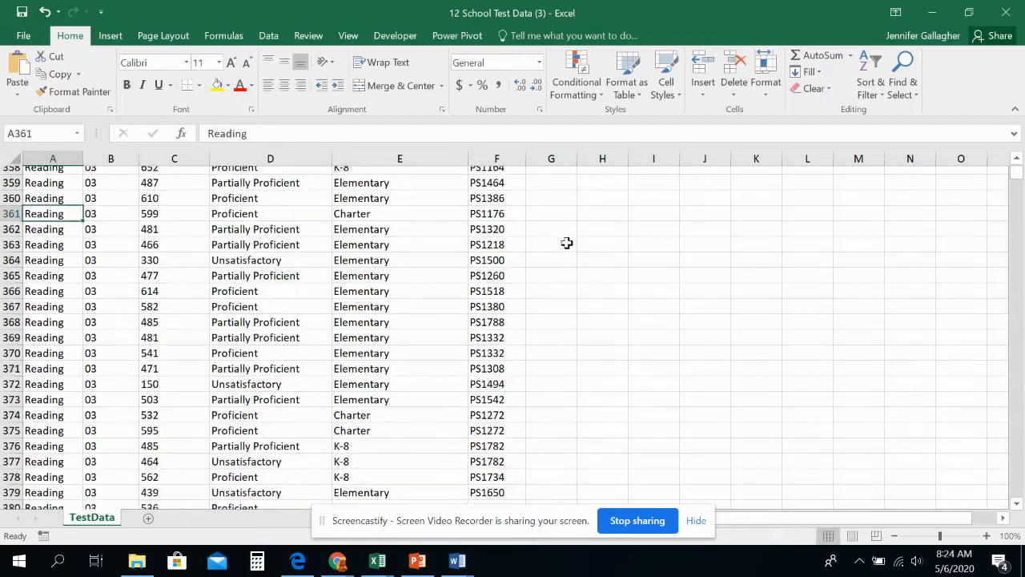
pyautogui.press('pagedown')
pyautogui.press('pagedown')
pyautogui.press('pagedown')
pyautogui.press('pagedown')
pyautogui.press('pagedown')
pyautogui.press('pagedown')
pyautogui.press('pagedown')
pyautogui.press('pagedown')
pyautogui.press('pagedown')
pyautogui.press('pagedown')
pyautogui.press('pagedown')
pyautogui.press('pagedown')
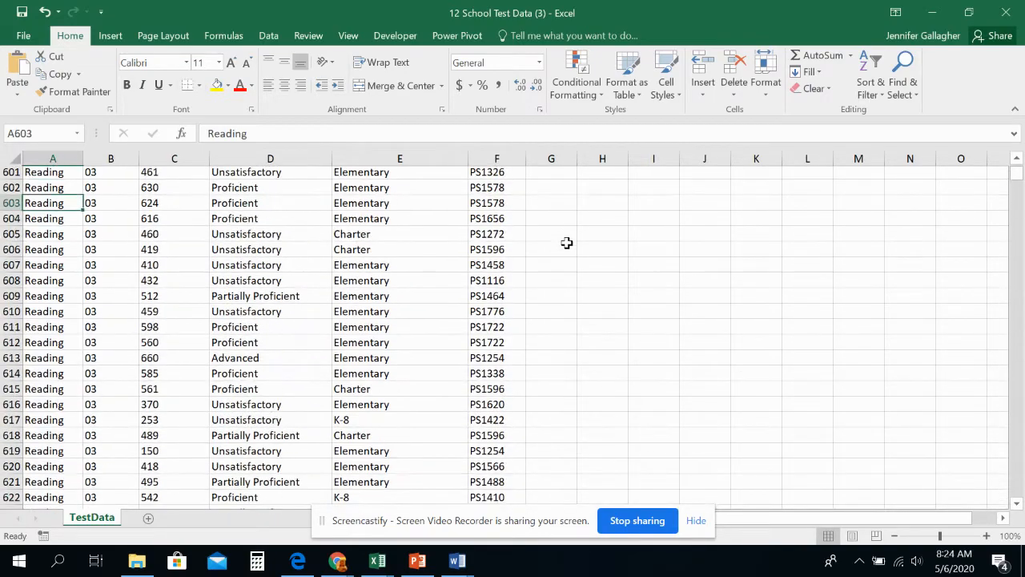
pyautogui.press('pagedown')
pyautogui.press('pagedown')
pyautogui.press('pagedown')
pyautogui.press('pagedown')
pyautogui.press('pagedown')
pyautogui.press('pagedown')
pyautogui.press('pagedown')
pyautogui.press('pagedown')
pyautogui.press('pagedown')
pyautogui.press('pagedown')
pyautogui.press('pagedown')
pyautogui.press('pagedown')
pyautogui.press('pagedown')
pyautogui.press('pagedown')
pyautogui.press('pagedown')
pyautogui.press('pagedown')
pyautogui.press('pagedown')
pyautogui.press('pagedown')
pyautogui.press('pagedown')
pyautogui.press('pagedown')
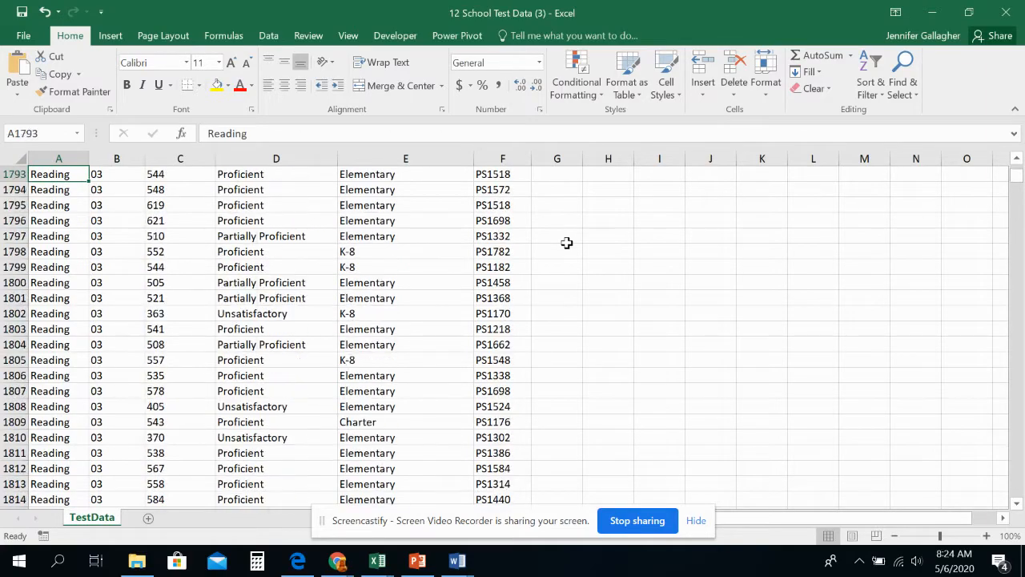
pyautogui.press('pagedown')
pyautogui.press('pagedown')
pyautogui.press('pagedown')
pyautogui.press('pagedown')
pyautogui.press('pagedown')
pyautogui.press('pagedown')
pyautogui.press('pagedown')
pyautogui.press('pagedown')
pyautogui.press('pagedown')
pyautogui.press('pagedown')
pyautogui.press('pagedown')
pyautogui.press('pagedown')
pyautogui.press('pagedown')
pyautogui.press('pagedown')
pyautogui.press('pagedown')
pyautogui.press('pagedown')
pyautogui.press('pagedown')
pyautogui.press('pagedown')
pyautogui.press('pagedown')
pyautogui.press('pagedown')
pyautogui.press('pagedown')
pyautogui.press('pagedown')
pyautogui.press('pagedown')
pyautogui.press('pagedown')
pyautogui.press('pagedown')
pyautogui.press('pagedown')
pyautogui.press('pagedown')
pyautogui.press('pagedown')
pyautogui.press('pagedown')
pyautogui.press('pagedown')
pyautogui.press('pagedown')
pyautogui.press('pagedown')
pyautogui.press('pagedown')
pyautogui.press('pagedown')
pyautogui.press('pagedown')
pyautogui.press('pagedown')
pyautogui.press('pagedown')
pyautogui.press('pagedown')
pyautogui.press('pagedown')
pyautogui.press('pagedown')
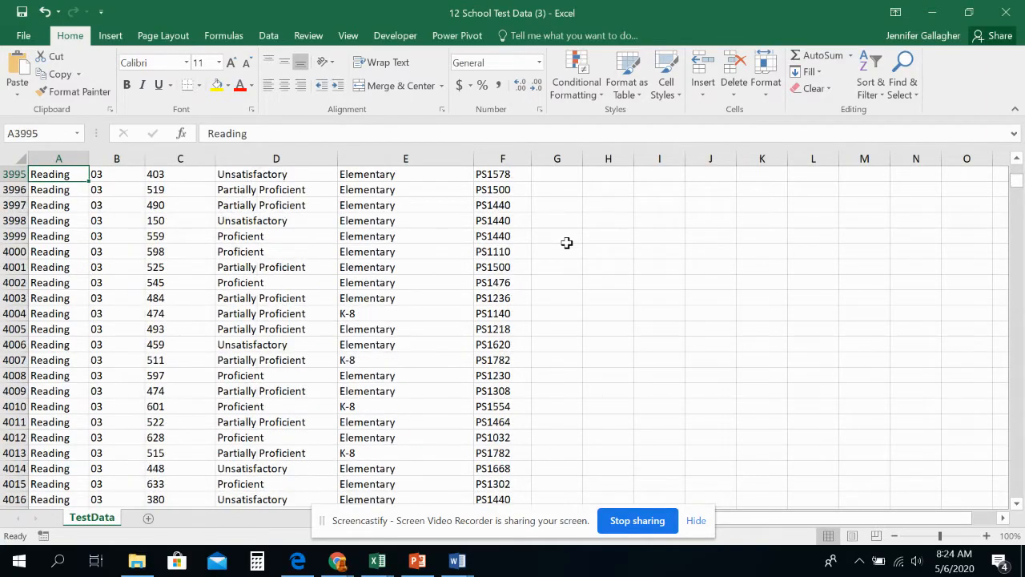
pyautogui.press('pagedown')
pyautogui.press('pagedown')
pyautogui.press('pagedown')
pyautogui.press('pagedown')
pyautogui.press('pagedown')
pyautogui.press('pagedown')
pyautogui.press('pagedown')
pyautogui.press('pagedown')
pyautogui.press('pagedown')
pyautogui.press('pagedown')
pyautogui.press('pagedown')
pyautogui.press('pagedown')
pyautogui.press('pagedown')
pyautogui.press('pagedown')
pyautogui.press('pagedown')
pyautogui.press('pagedown')
pyautogui.press('pagedown')
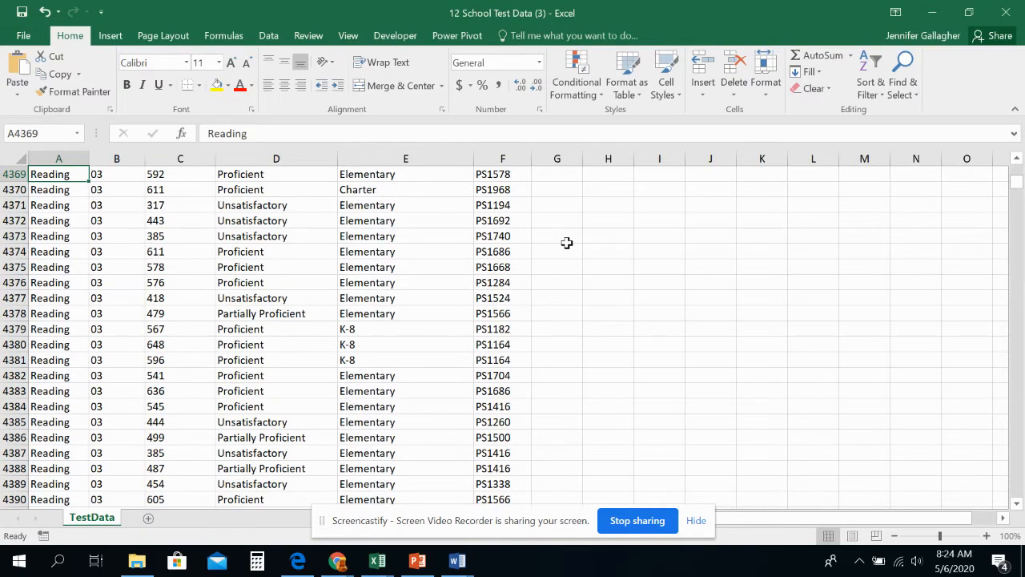
pyautogui.press('pagedown')
pyautogui.press('pagedown')
pyautogui.press('pagedown')
pyautogui.press('pagedown')
pyautogui.press('pagedown')
pyautogui.press('pagedown')
pyautogui.press('pagedown')
pyautogui.press('pagedown')
pyautogui.press('pagedown')
pyautogui.press('pagedown')
pyautogui.press('pagedown')
pyautogui.press('pagedown')
pyautogui.press('pagedown')
pyautogui.press('pagedown')
pyautogui.press('pagedown')
pyautogui.press('pagedown')
pyautogui.press('pagedown')
pyautogui.press('pagedown')
pyautogui.press('pagedown')
pyautogui.press('pagedown')
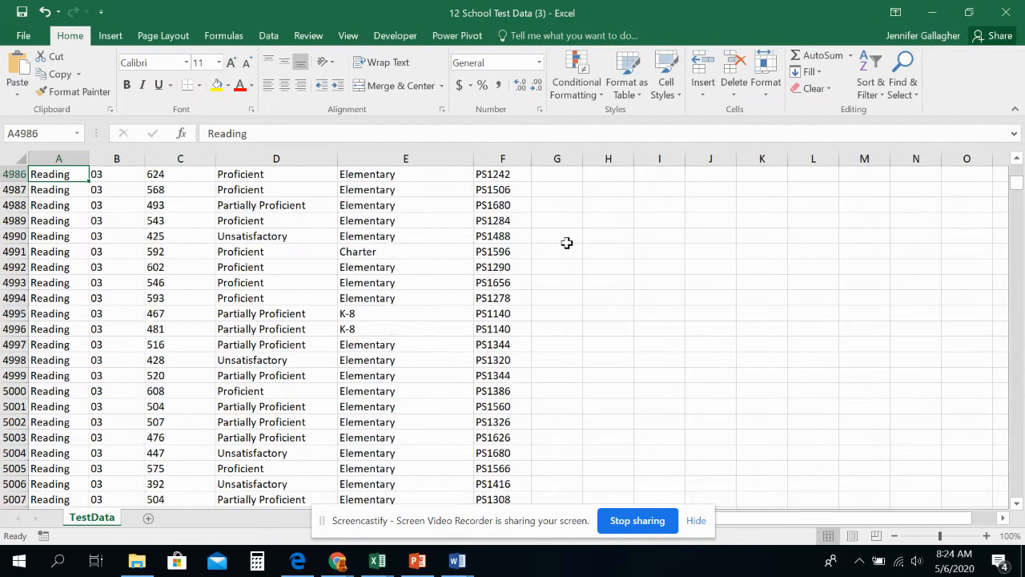
pyautogui.press('pagedown')
pyautogui.press('pagedown')
pyautogui.press('pagedown')
pyautogui.press('pagedown')
pyautogui.press('pagedown')
pyautogui.press('pagedown')
pyautogui.press('pagedown')
pyautogui.press('pagedown')
pyautogui.press('pagedown')
pyautogui.press('pagedown')
pyautogui.press('pagedown')
pyautogui.press('pagedown')
pyautogui.press('pagedown')
pyautogui.press('pagedown')
pyautogui.press('pagedown')
pyautogui.press('pagedown')
pyautogui.press('pagedown')
pyautogui.press('pagedown')
pyautogui.press('pagedown')
pyautogui.press('pagedown')
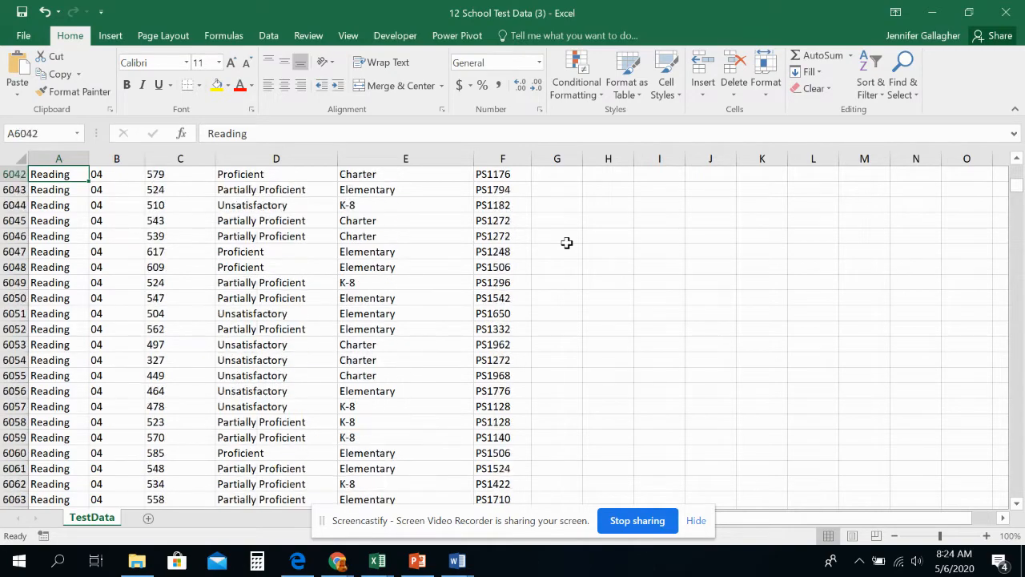
pyautogui.press('pagedown')
pyautogui.press('pagedown')
pyautogui.press('pagedown')
pyautogui.press('pagedown')
pyautogui.press('pagedown')
pyautogui.press('pagedown')
pyautogui.press('pagedown')
pyautogui.press('pagedown')
pyautogui.press('pagedown')
pyautogui.press('pagedown')
pyautogui.press('pagedown')
pyautogui.press('pagedown')
pyautogui.press('pagedown')
pyautogui.press('pagedown')
pyautogui.press('pagedown')
pyautogui.press('pagedown')
pyautogui.press('pagedown')
pyautogui.press('pagedown')
pyautogui.press('pagedown')
pyautogui.press('pagedown')
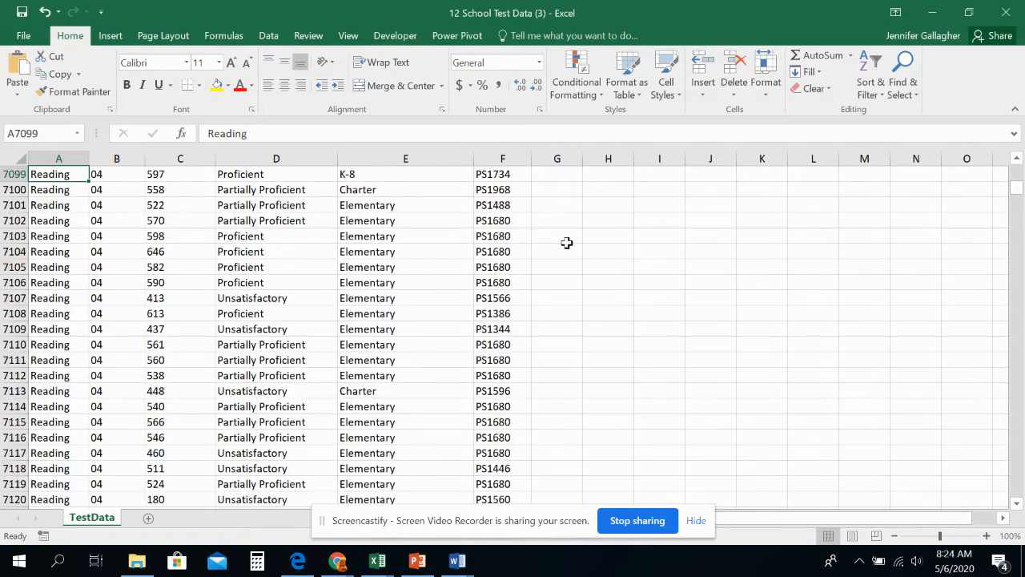
pyautogui.press('pagedown')
pyautogui.press('pagedown')
pyautogui.press('pagedown')
pyautogui.press('pagedown')
pyautogui.press('pagedown')
pyautogui.press('pagedown')
pyautogui.press('pagedown')
pyautogui.press('pagedown')
pyautogui.press('pagedown')
pyautogui.hotkey('ctrl', 'End')
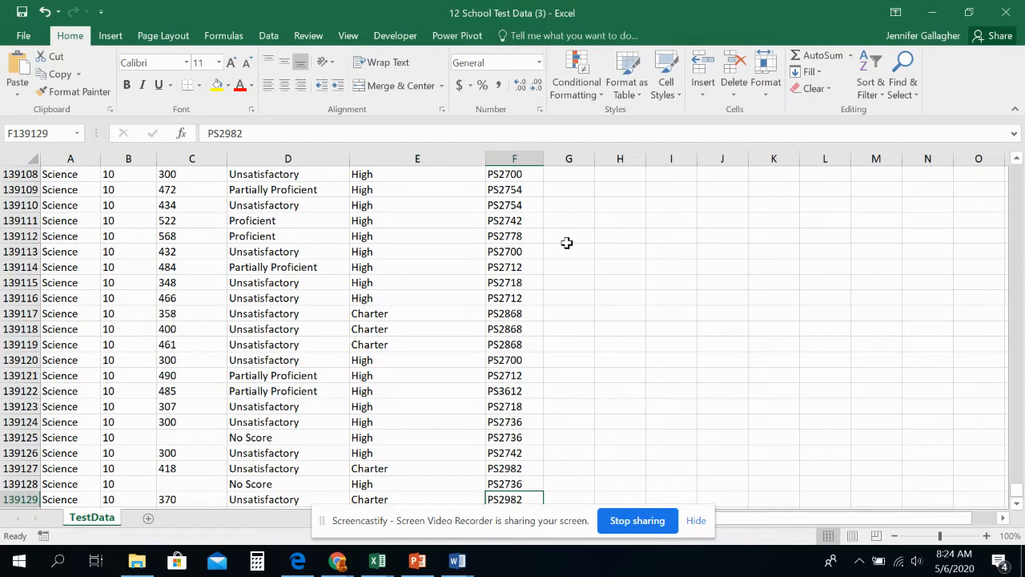
pyautogui.hotkey('ctrl', 'Home')
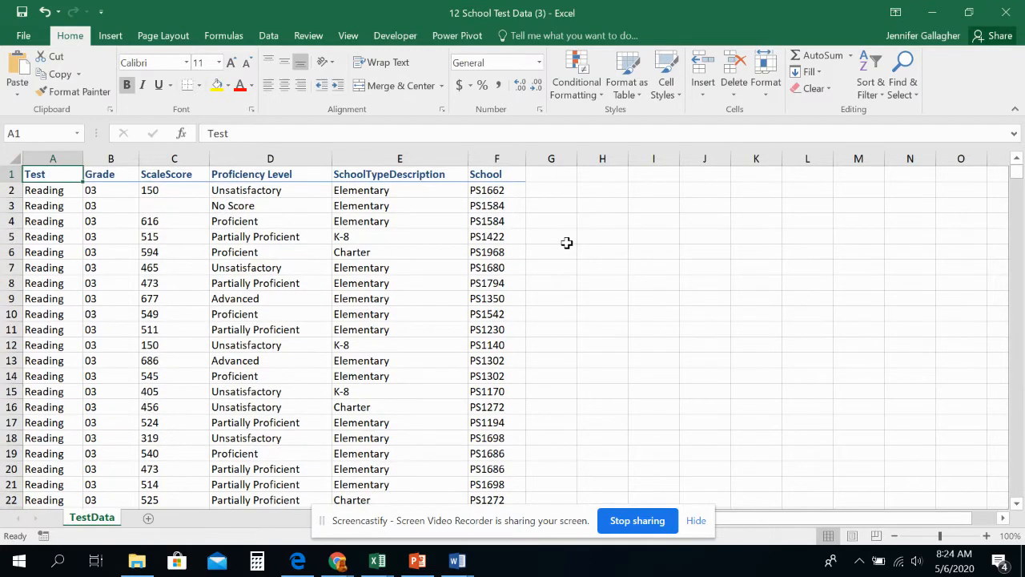
# Step: Examine sample entries in the Grade, ScaleScore, Proficiency Level, SchoolTypeDescription and School columns
pyautogui.click(91, 225)
pyautogui.click(149, 190)
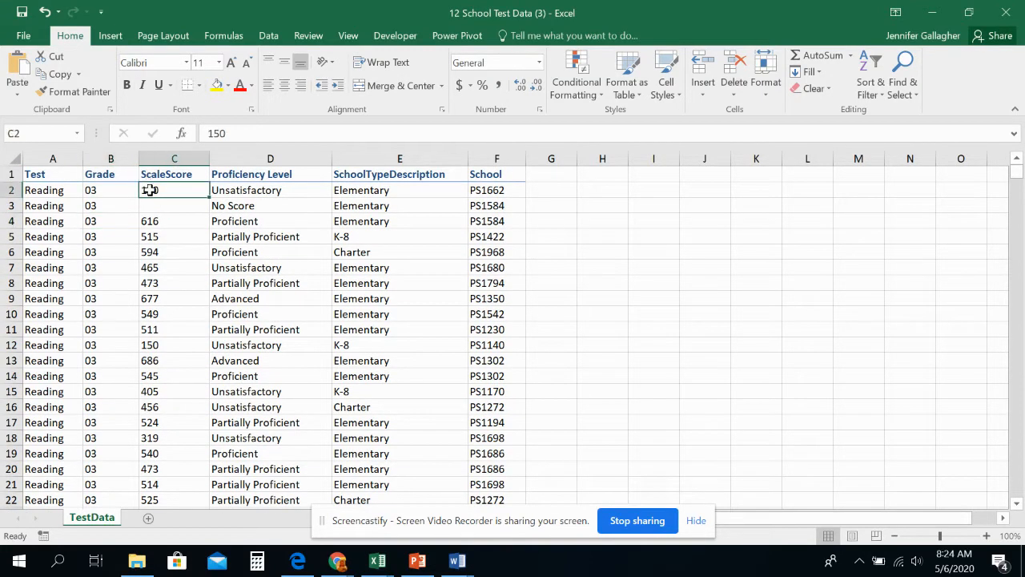
pyautogui.click(232, 189)
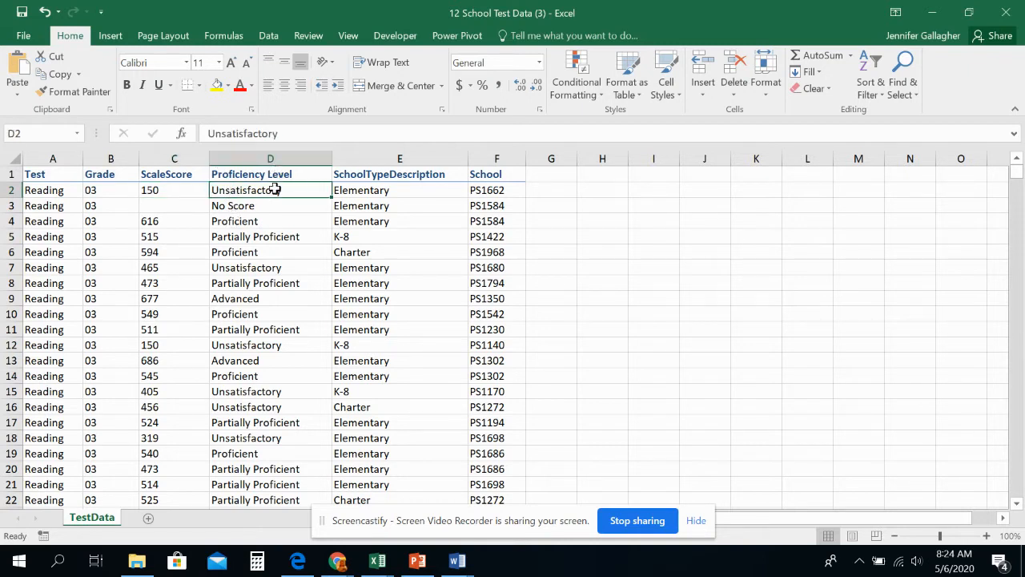
pyautogui.click(270, 206)
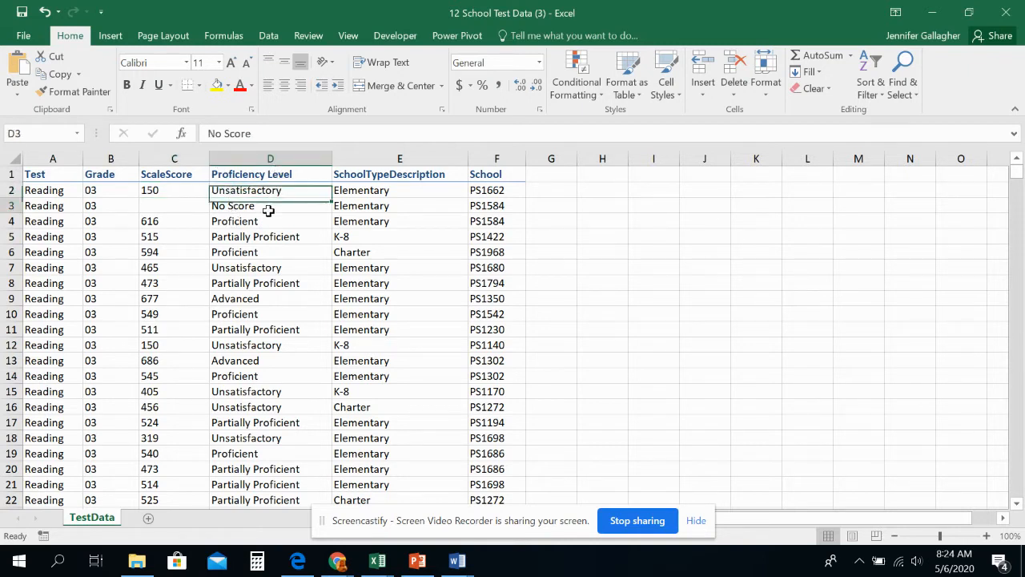
pyautogui.click(270, 221)
pyautogui.click(274, 238)
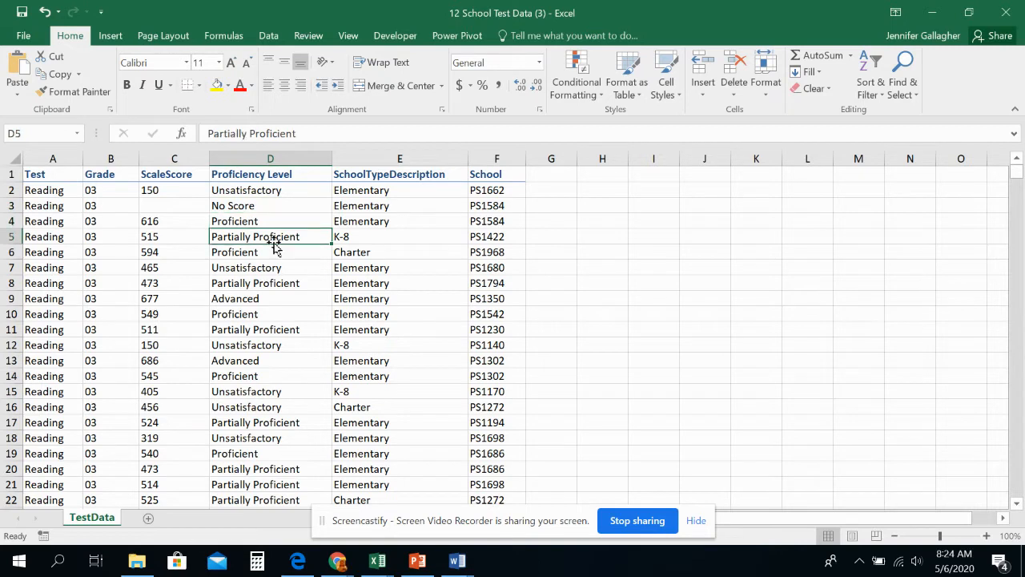
pyautogui.click(362, 194)
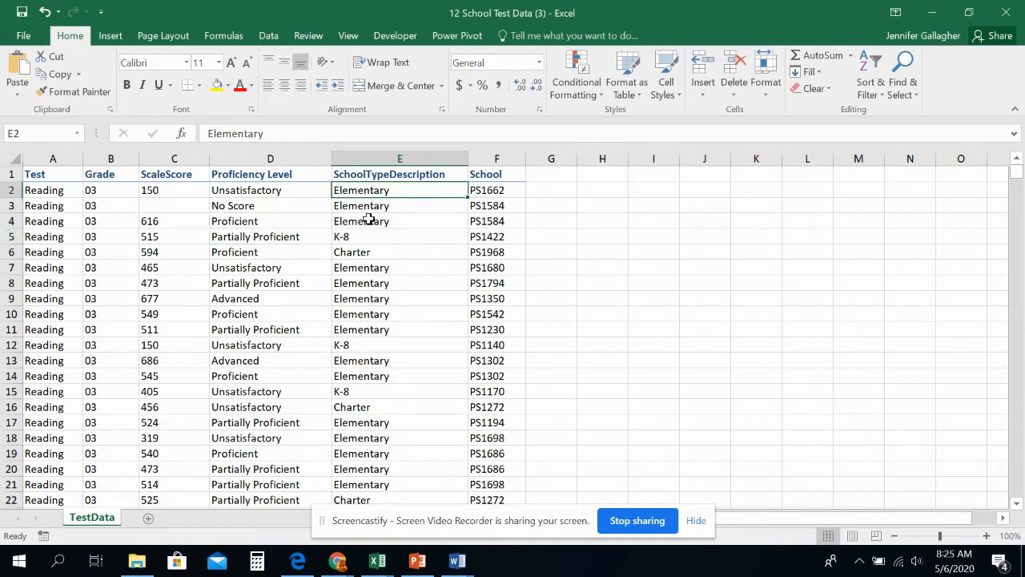
pyautogui.click(362, 237)
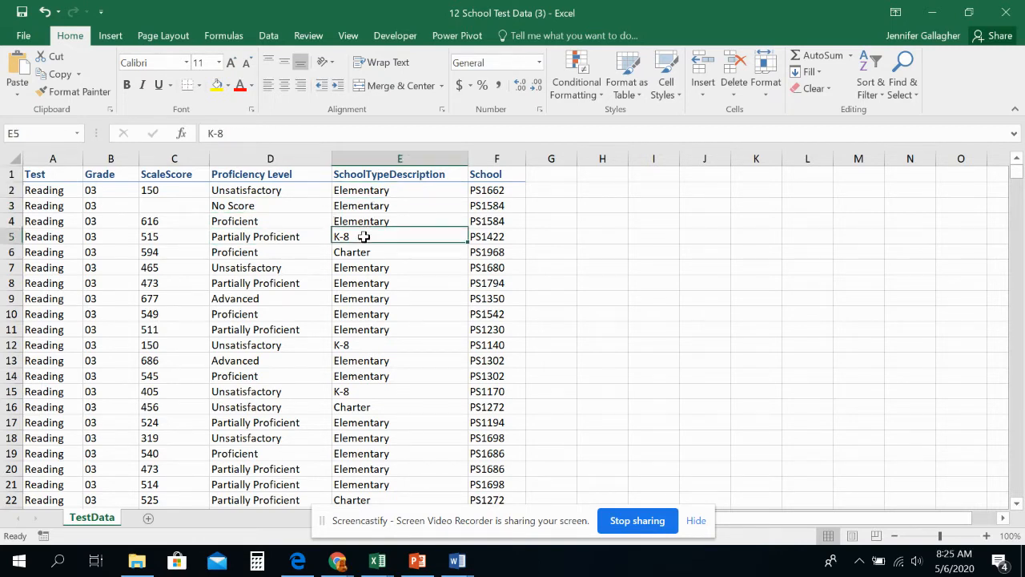
pyautogui.click(361, 252)
pyautogui.click(361, 268)
pyautogui.click(490, 221)
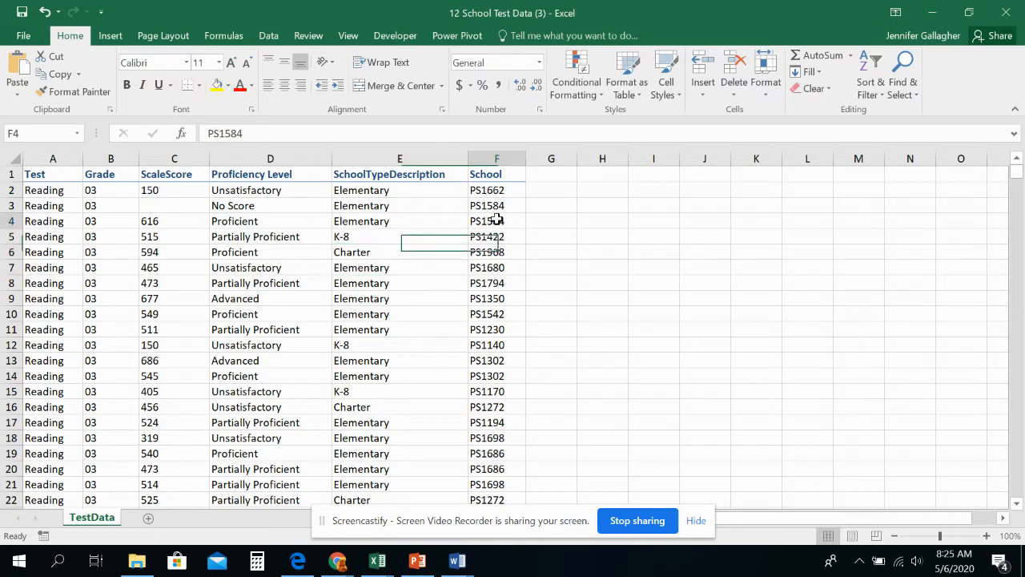
pyautogui.moveTo(377, 561)
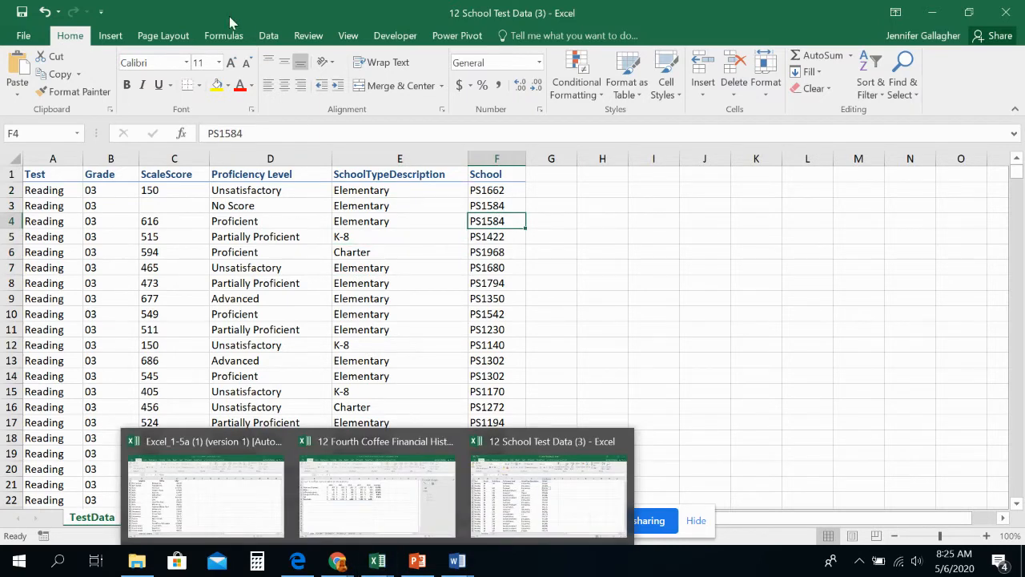
pyautogui.click(269, 36)
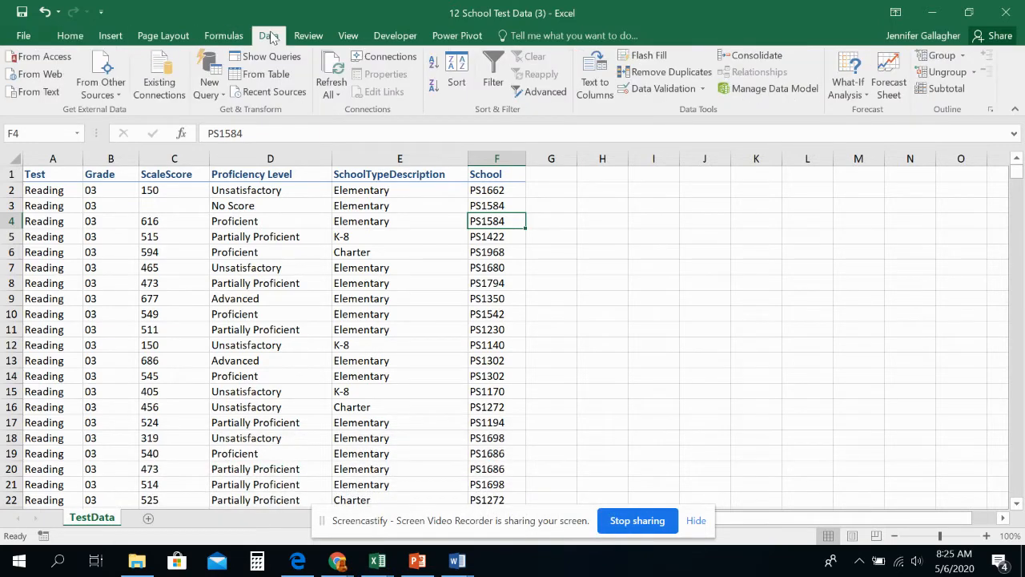
pyautogui.click(70, 35)
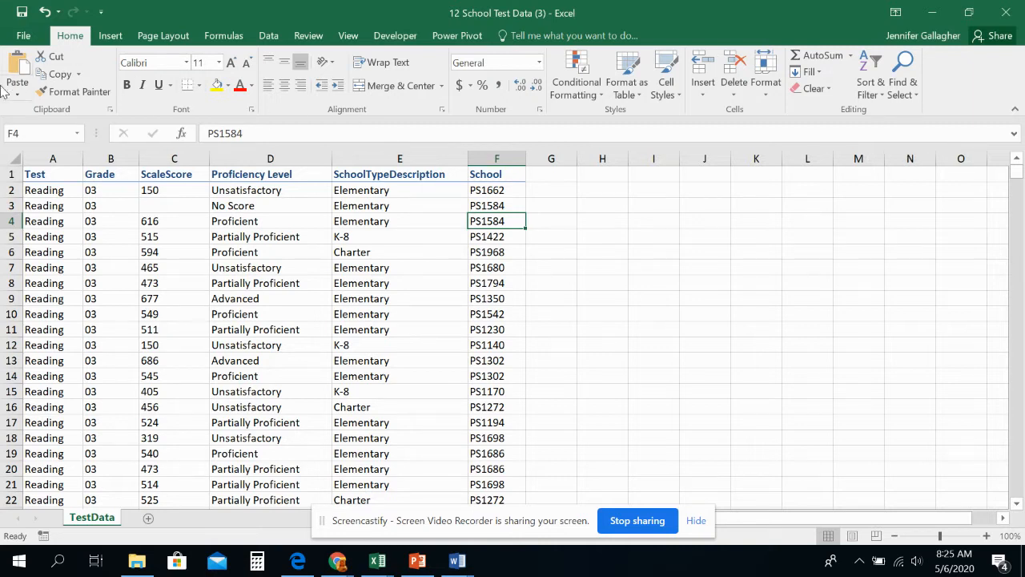
# Step: Review the recommended PivotTable previews and the PivotTable creation settings for the TestData records, leaving both without creating a table
pyautogui.click(47, 176)
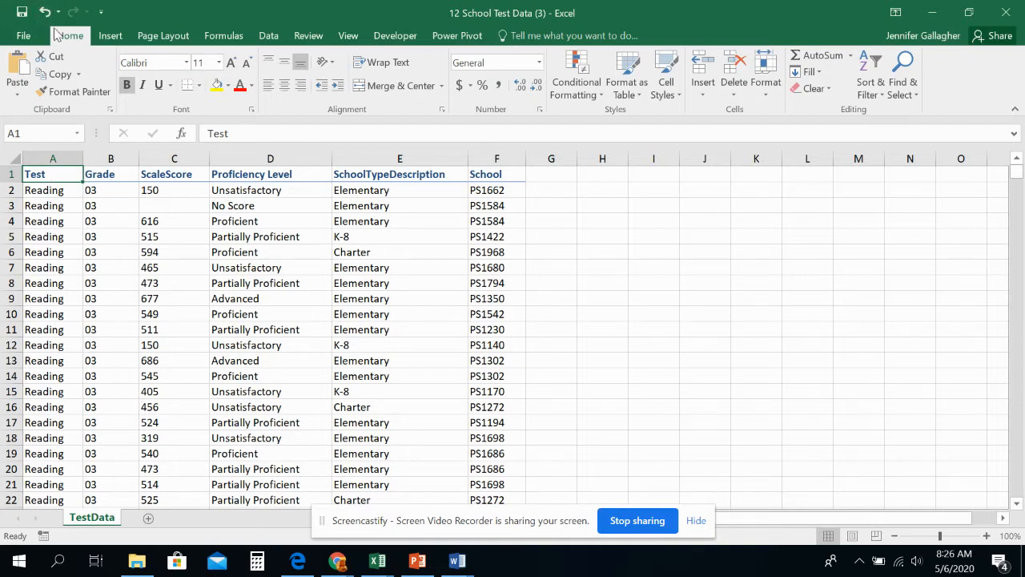
pyautogui.click(107, 37)
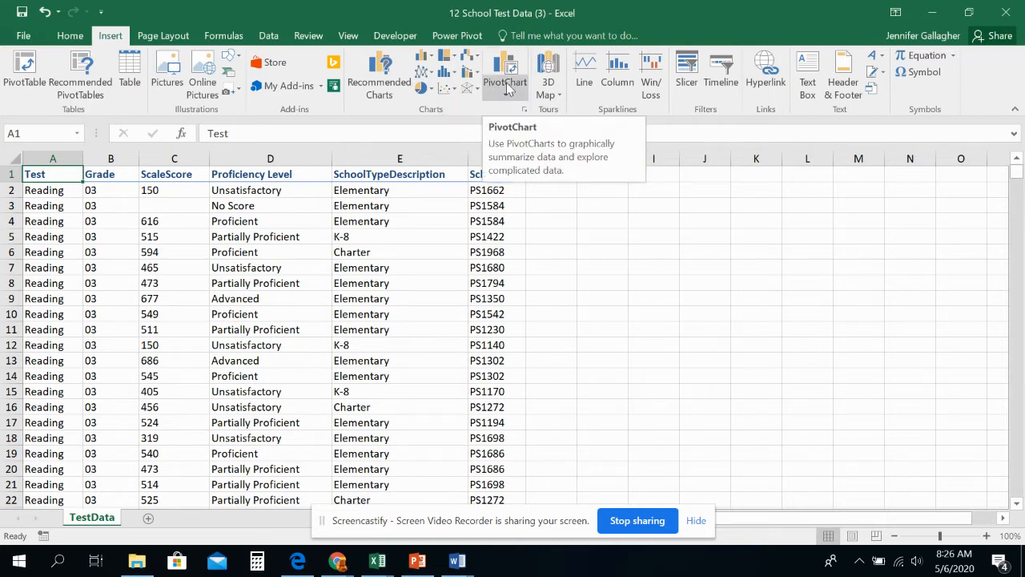
pyautogui.click(88, 85)
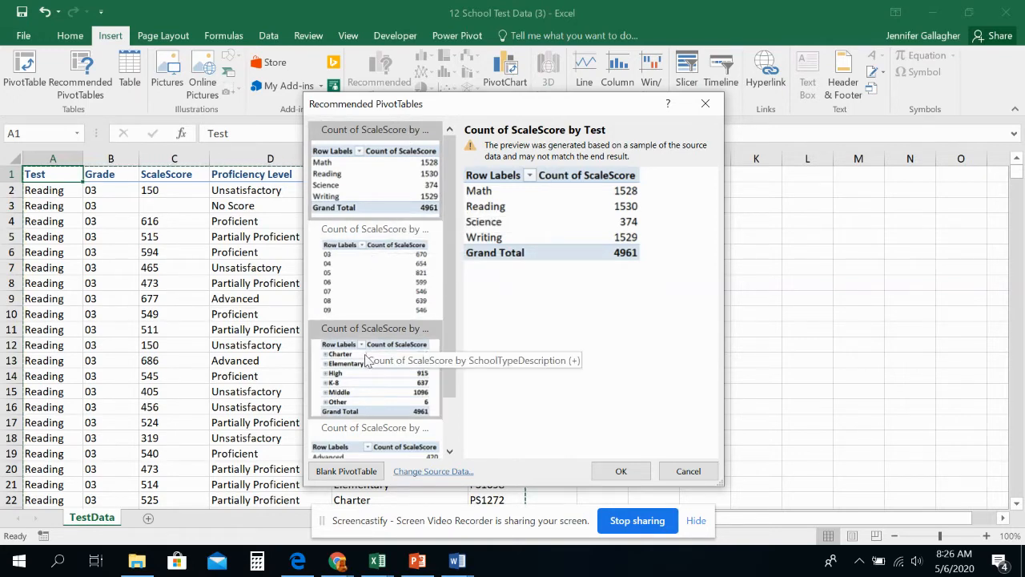
pyautogui.scroll(-1, 366, 362)
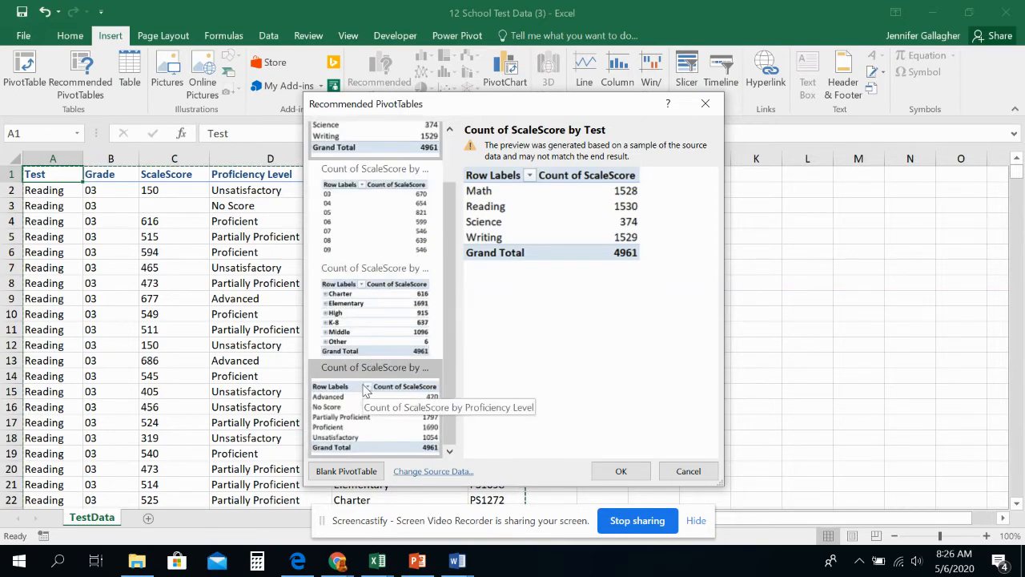
pyautogui.scroll(1, 369, 368)
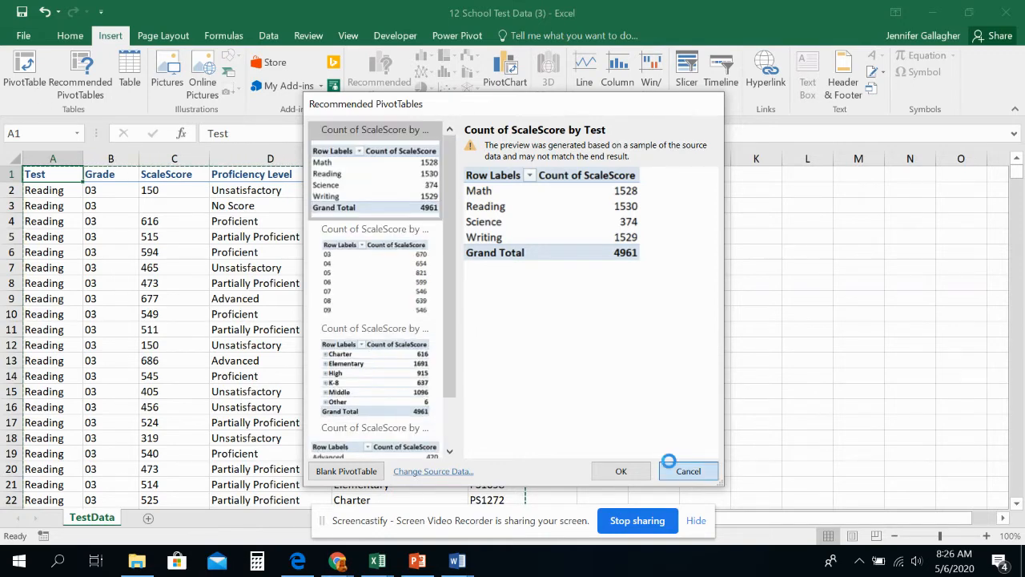
pyautogui.click(673, 471)
pyautogui.click(22, 68)
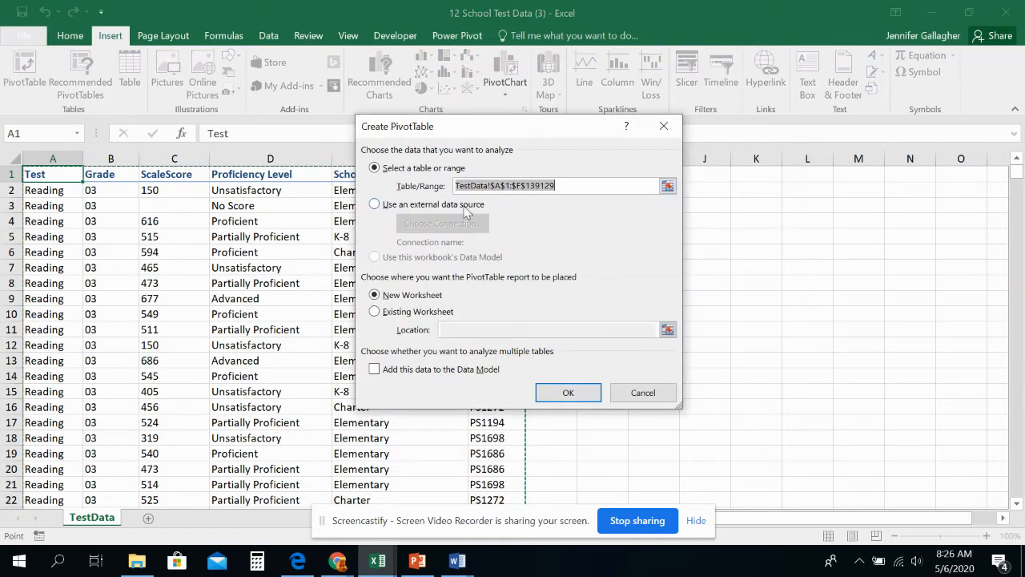
pyautogui.click(638, 396)
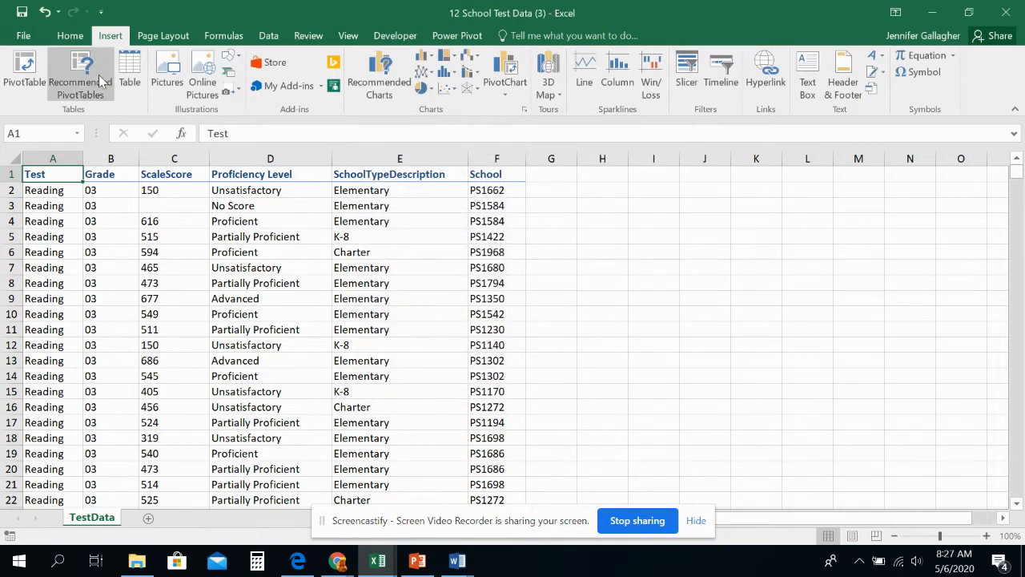
# Step: Create the recommended PivotTable Count of ScaleScore by Proficiency Level from the TestData records
pyautogui.click(99, 74)
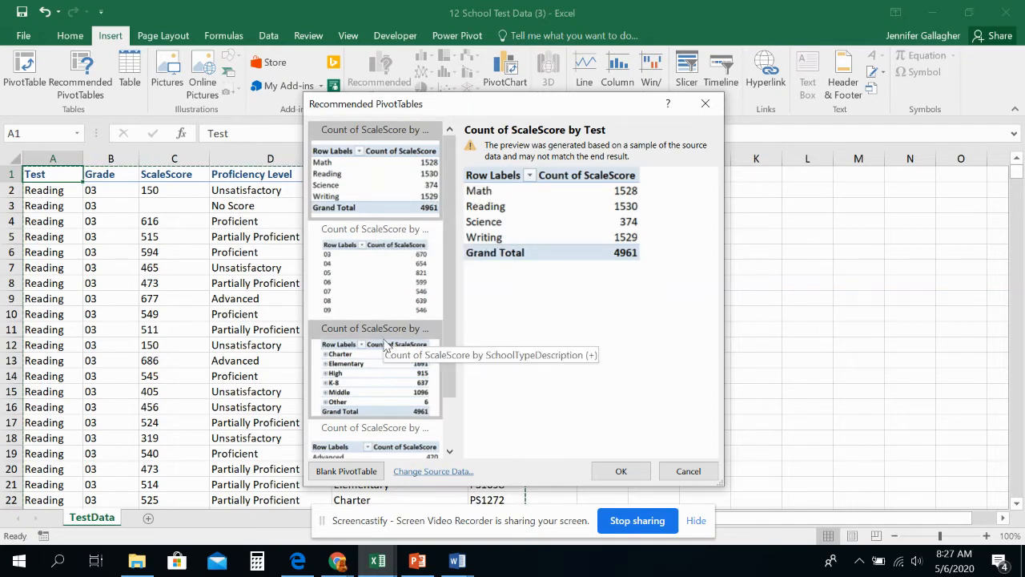
pyautogui.scroll(-2, 387, 345)
pyautogui.click(394, 384)
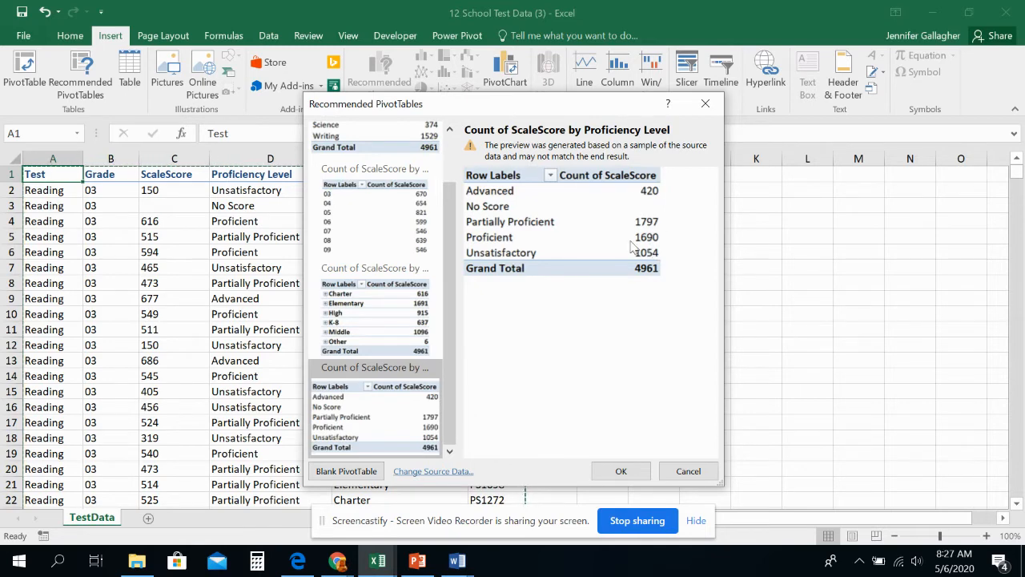
pyautogui.click(622, 472)
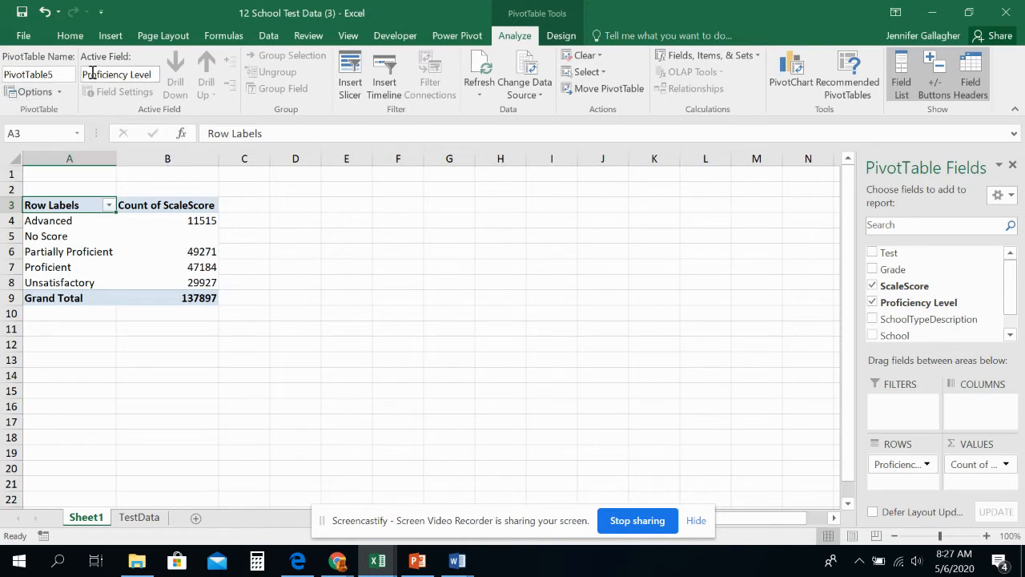
# Step: Inspect the pivot table's Row Labels and Count of ScaleScore header cells, and hide and redisplay the PivotTable field list
pyautogui.click(161, 207)
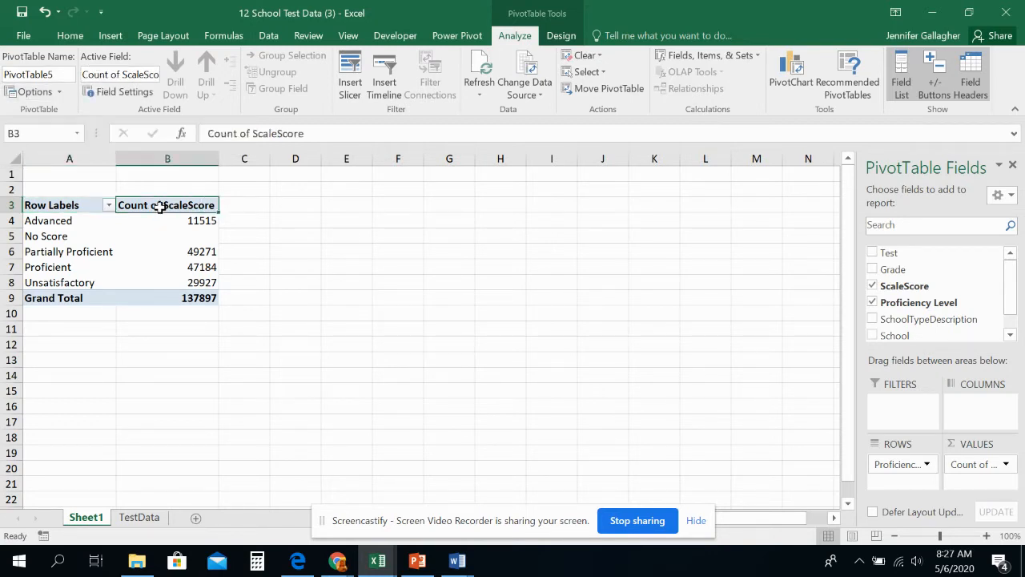
pyautogui.click(77, 202)
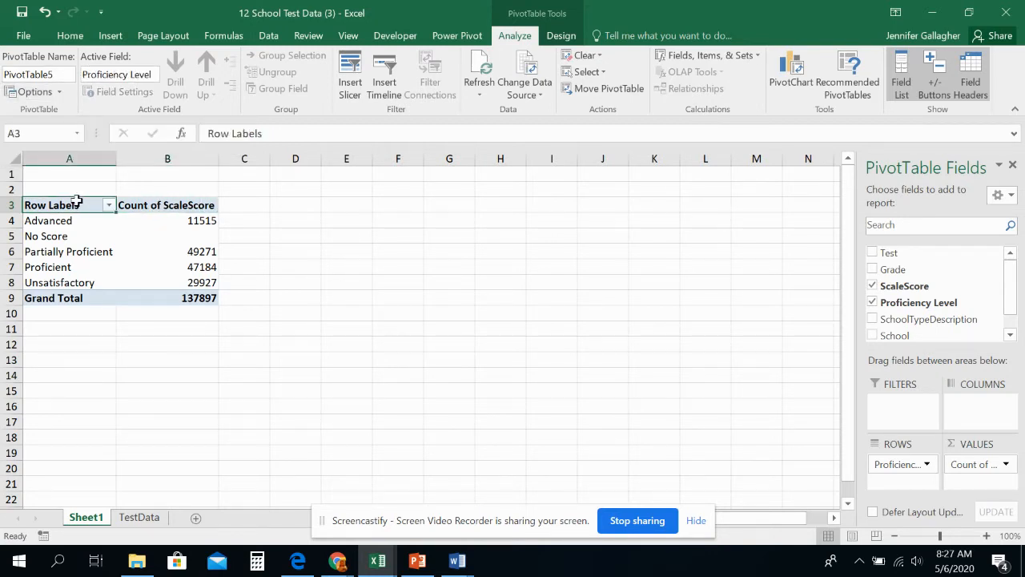
pyautogui.click(148, 205)
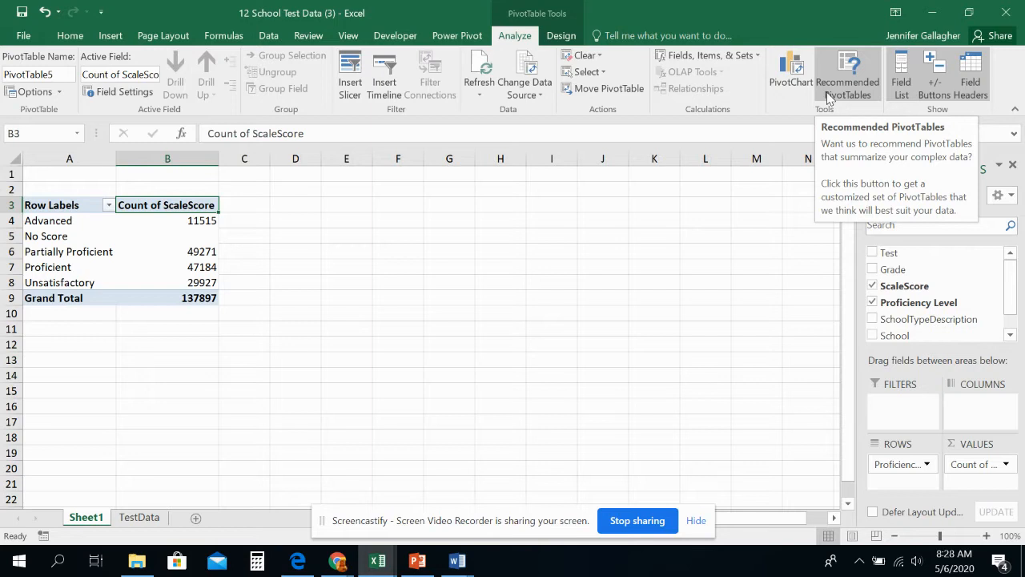
pyautogui.click(902, 85)
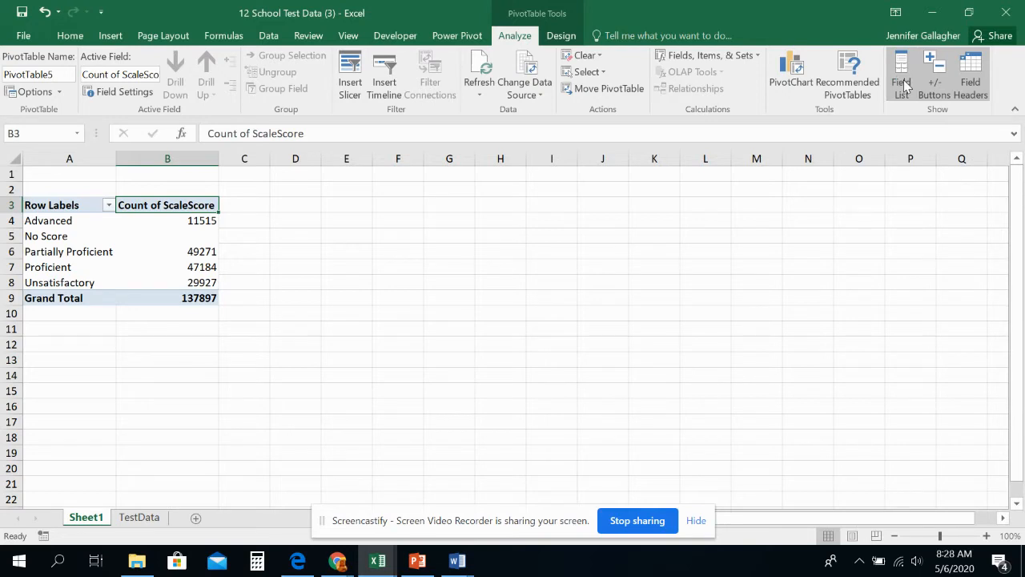
pyautogui.click(904, 85)
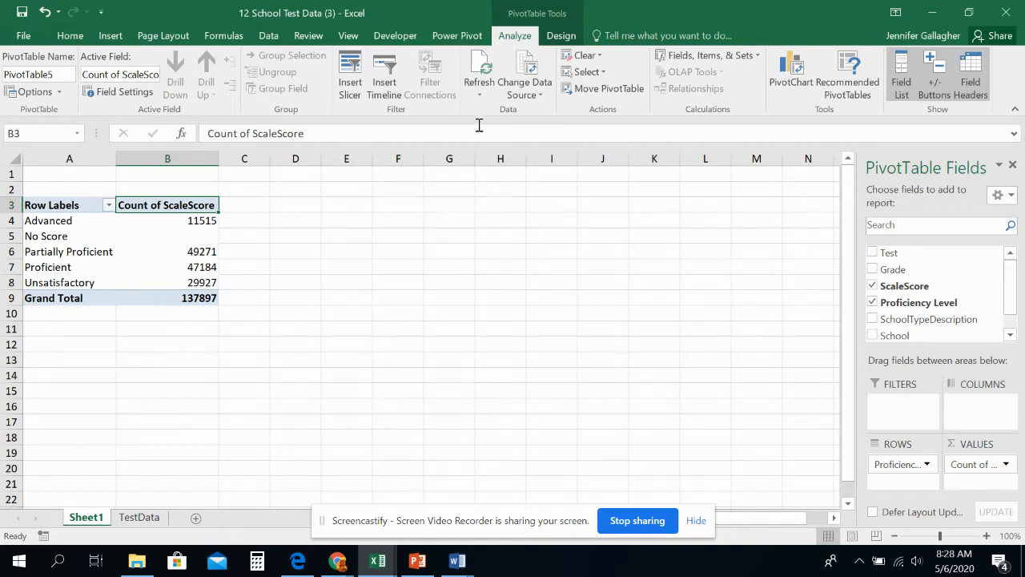
# Step: Try the Row Headers, Column Headers, Banded Rows and Banded Columns options on the pivot table, restore each, and browse the PivotTable styles
pyautogui.click(561, 36)
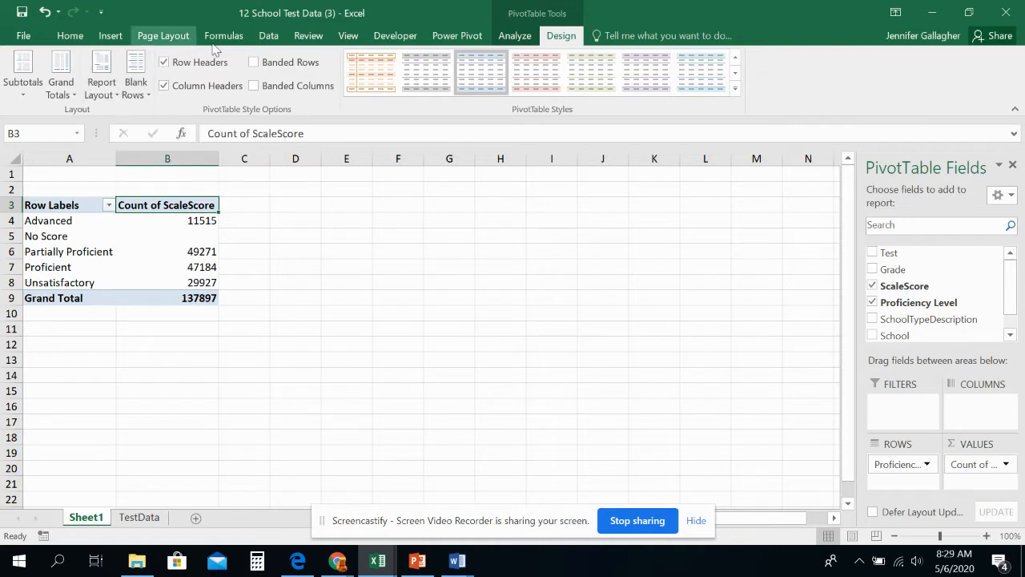
pyautogui.click(164, 63)
pyautogui.click(164, 63)
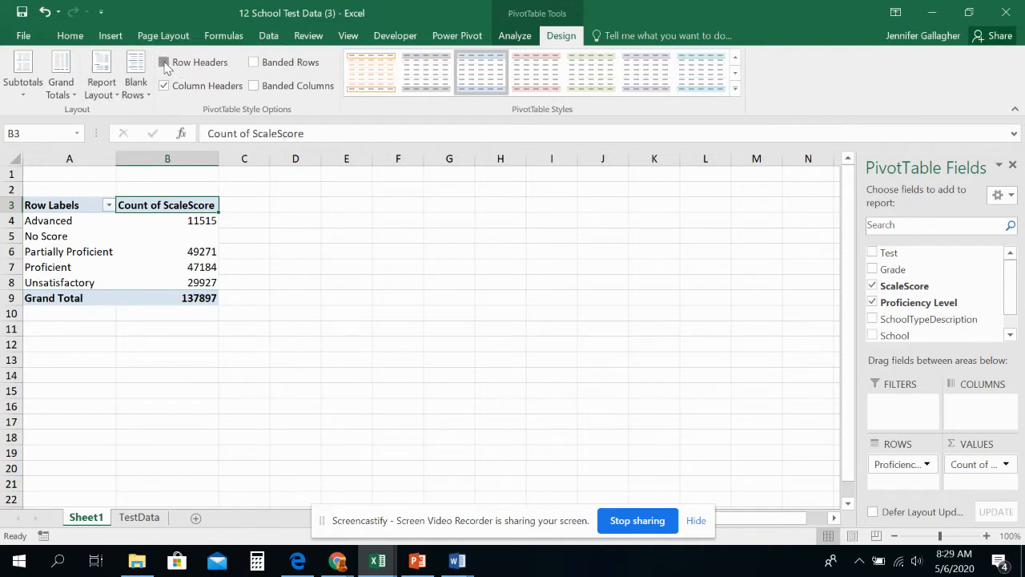
pyautogui.click(174, 87)
pyautogui.click(174, 86)
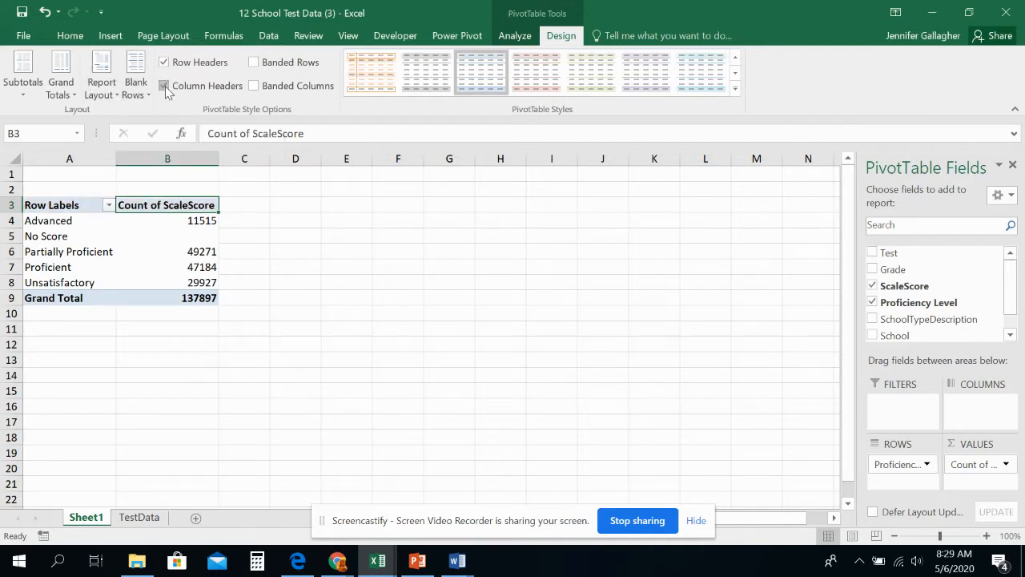
pyautogui.click(255, 63)
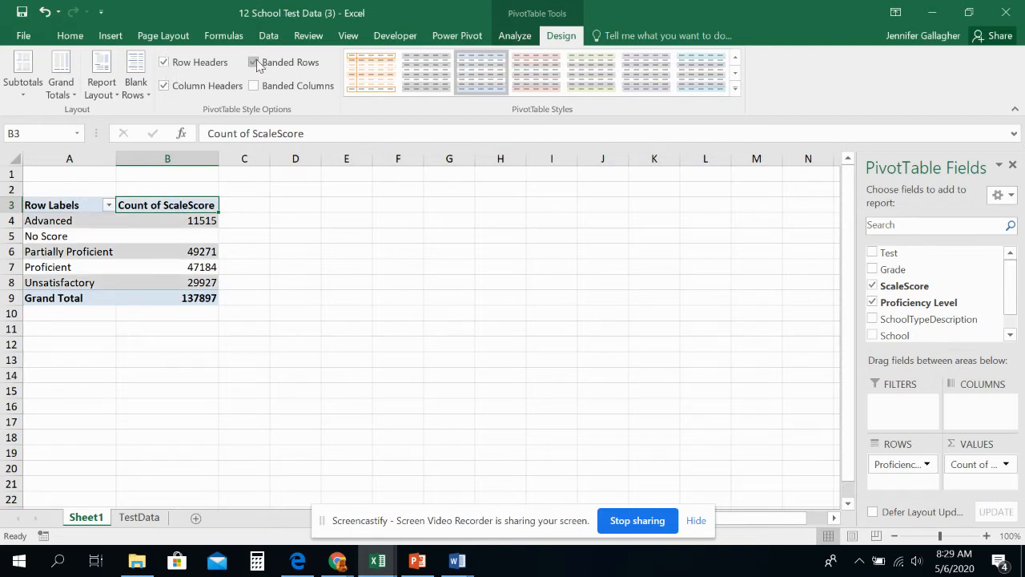
pyautogui.click(255, 63)
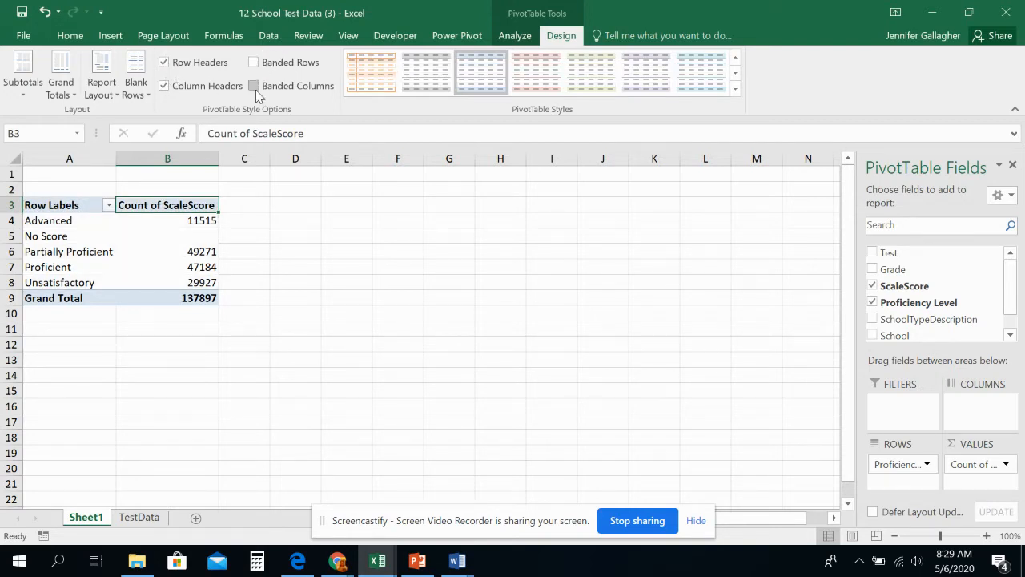
pyautogui.click(255, 87)
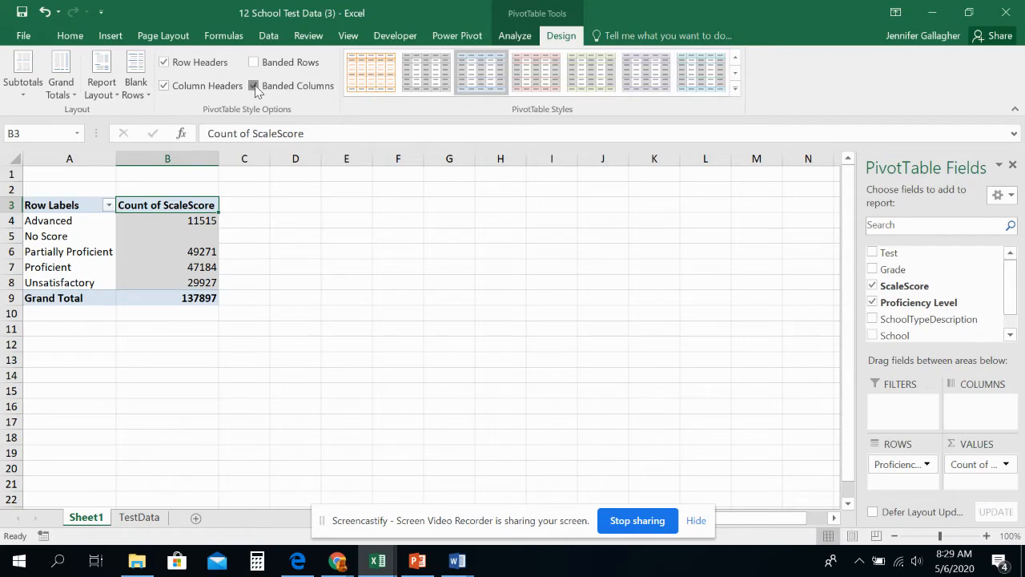
pyautogui.click(254, 86)
pyautogui.click(734, 89)
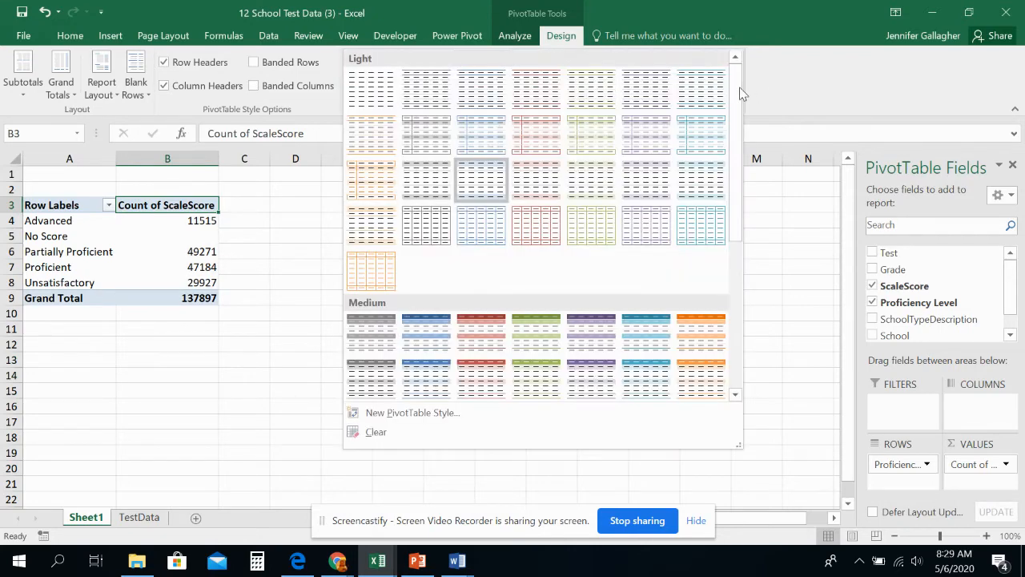
pyautogui.click(729, 16)
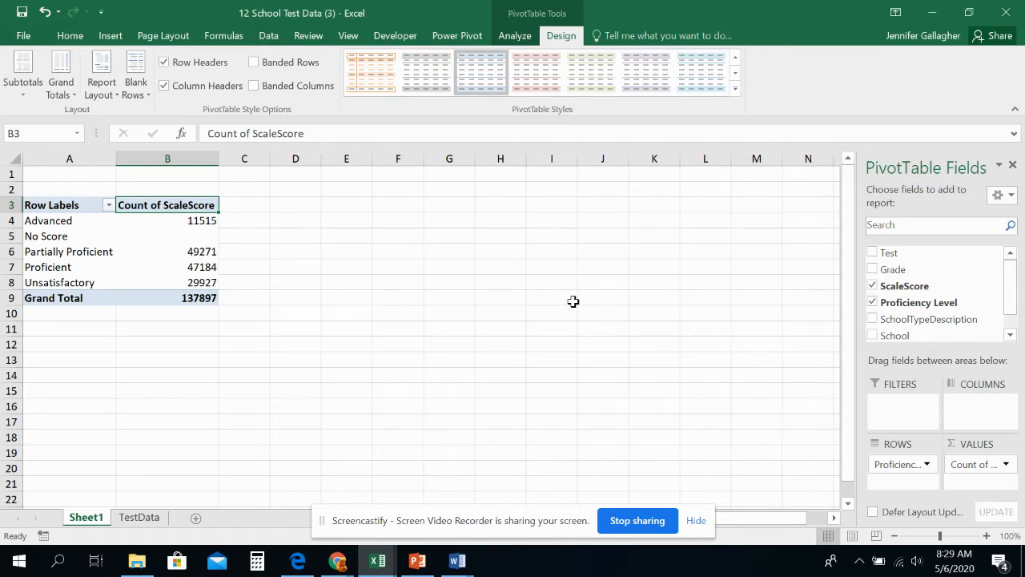
# Step: Rename the pivot table's worksheet, Sheet1, as Count
pyautogui.click(84, 515)
pyautogui.write('Count')
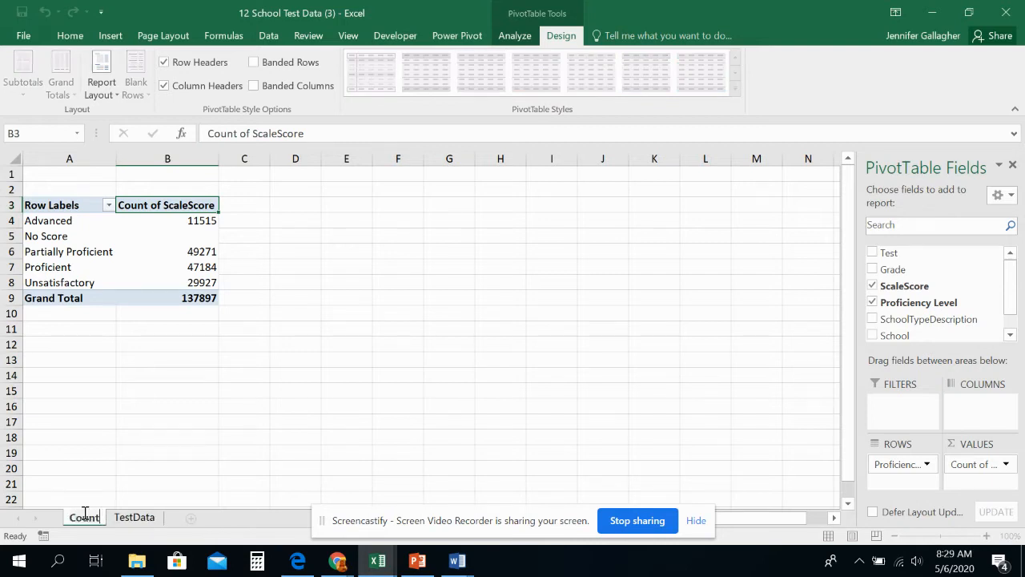
pyautogui.click(70, 35)
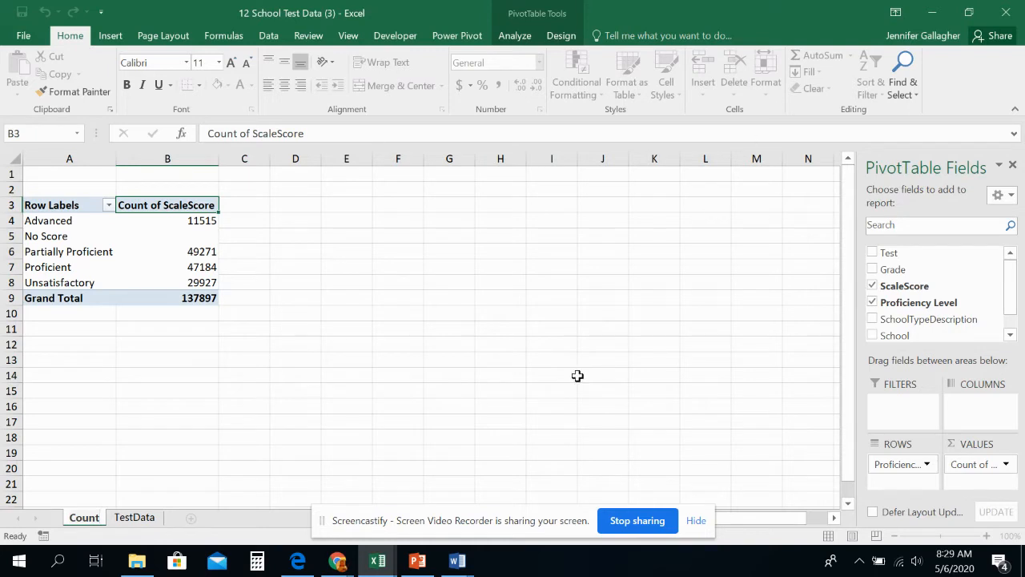
pyautogui.click(244, 391)
pyautogui.click(253, 453)
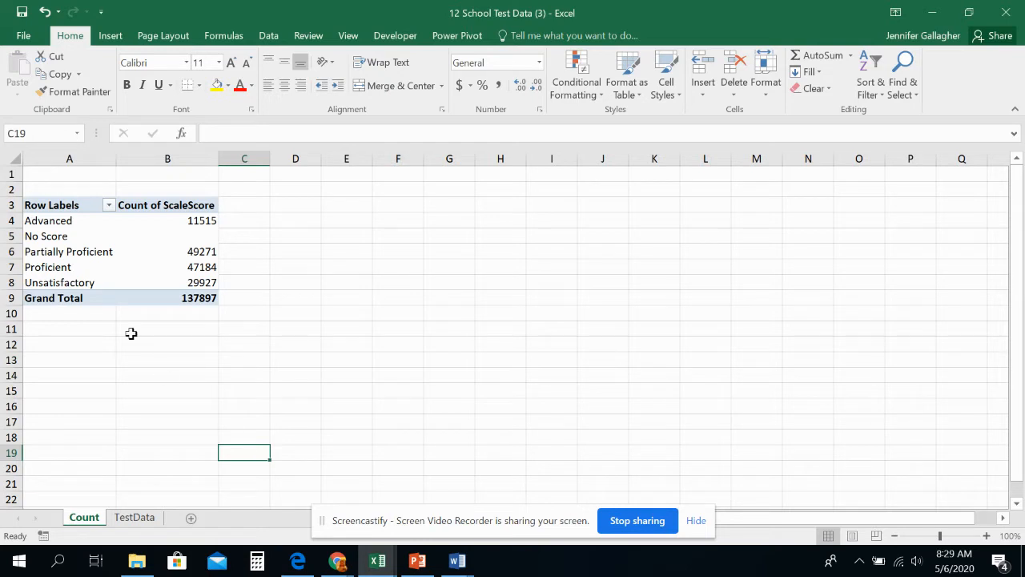
# Step: Compare the pivot table with the source records on the TestData sheet, and return to the Count sheet
pyautogui.click(144, 257)
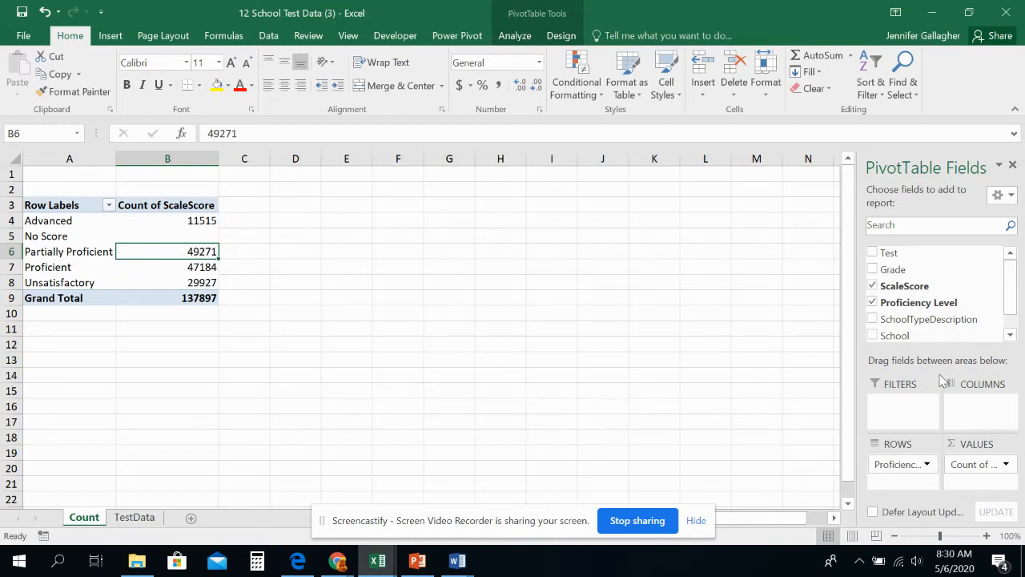
pyautogui.click(128, 519)
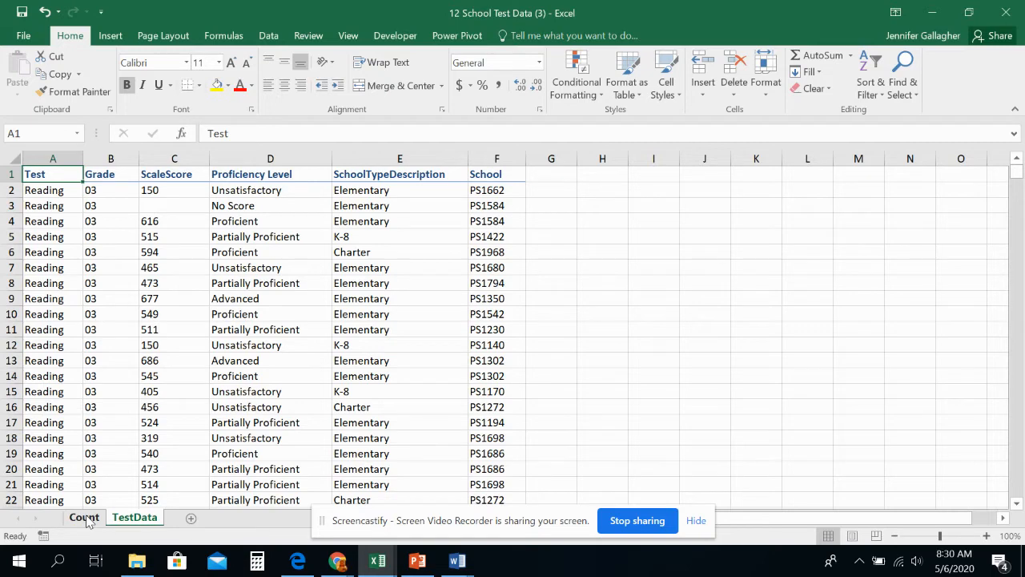
pyautogui.click(84, 518)
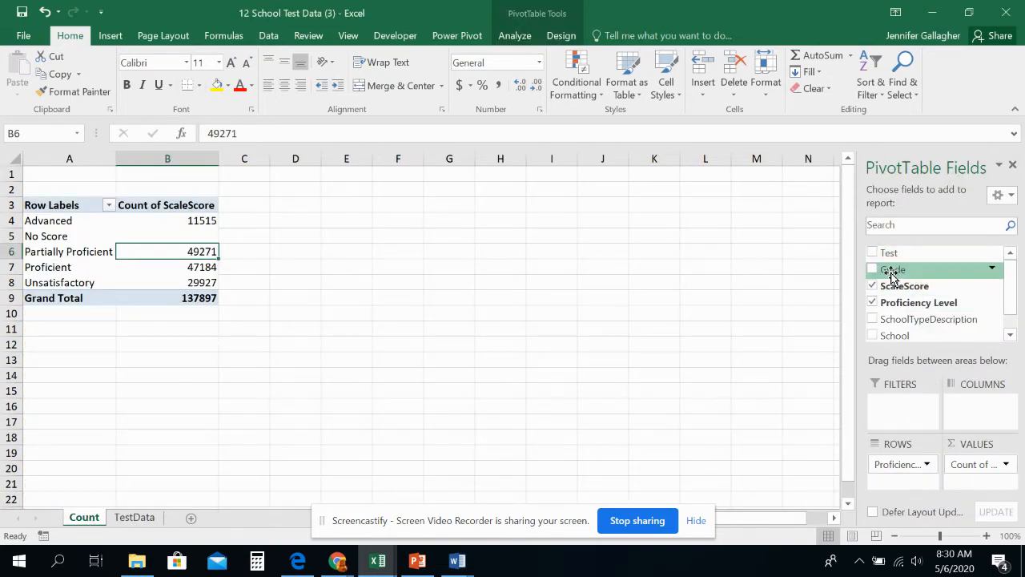
# Step: Add the Grade field to the pivot table's values area, below Count of ScaleScore
pyautogui.moveTo(892, 273); pyautogui.dragTo(904, 362)
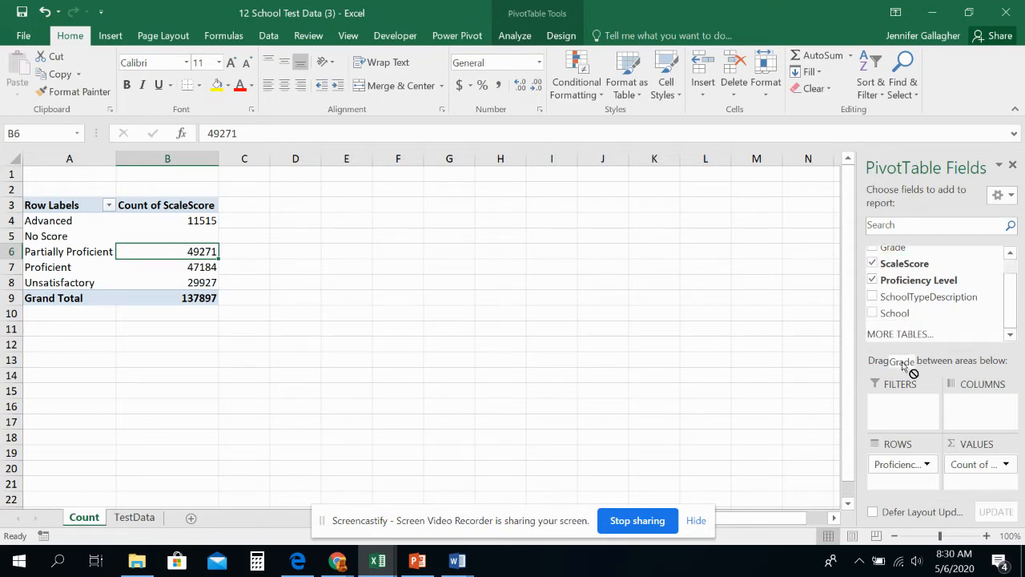
pyautogui.moveTo(904, 362); pyautogui.dragTo(971, 463)
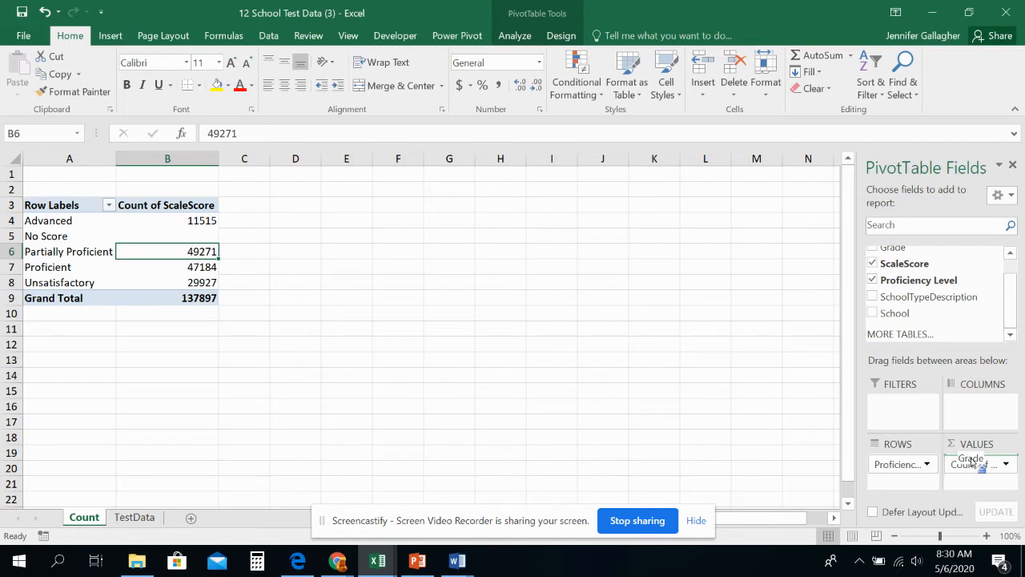
pyautogui.moveTo(974, 464); pyautogui.dragTo(974, 471)
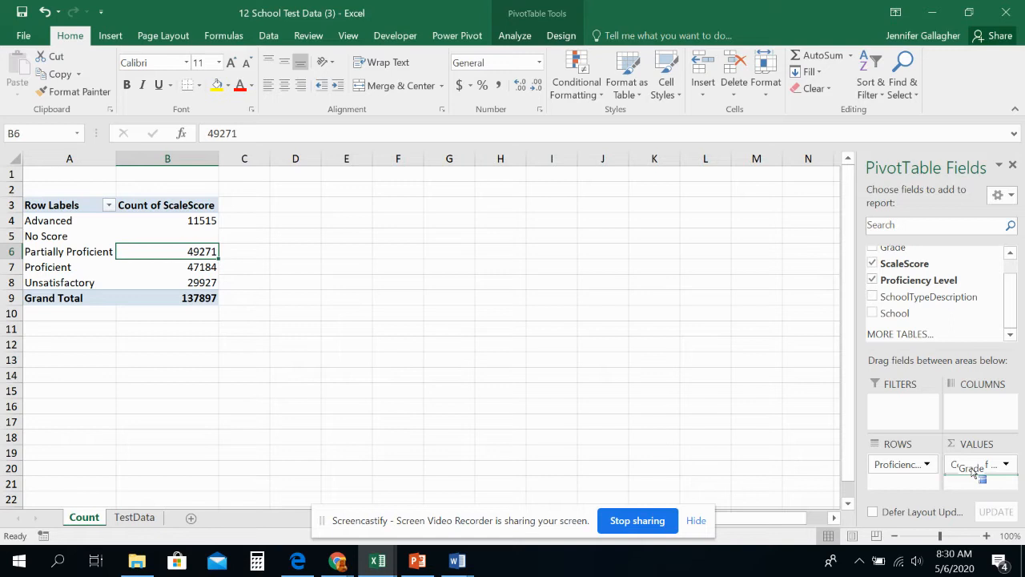
pyautogui.moveTo(974, 472); pyautogui.dragTo(973, 468)
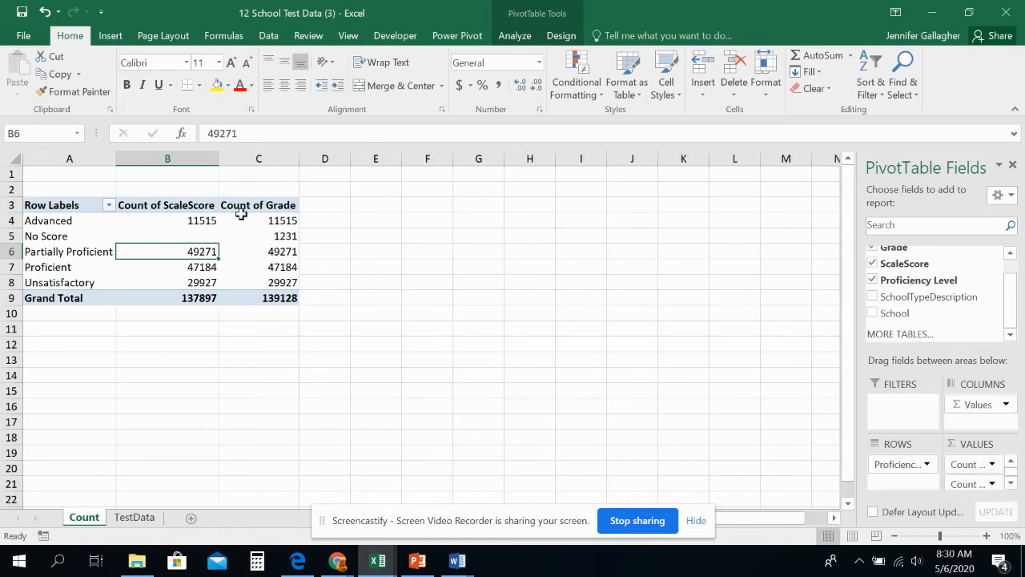
# Step: Examine the value field settings of Count of Grade and Count of ScaleScore, leaving both summarized by Count
pyautogui.click(970, 485)
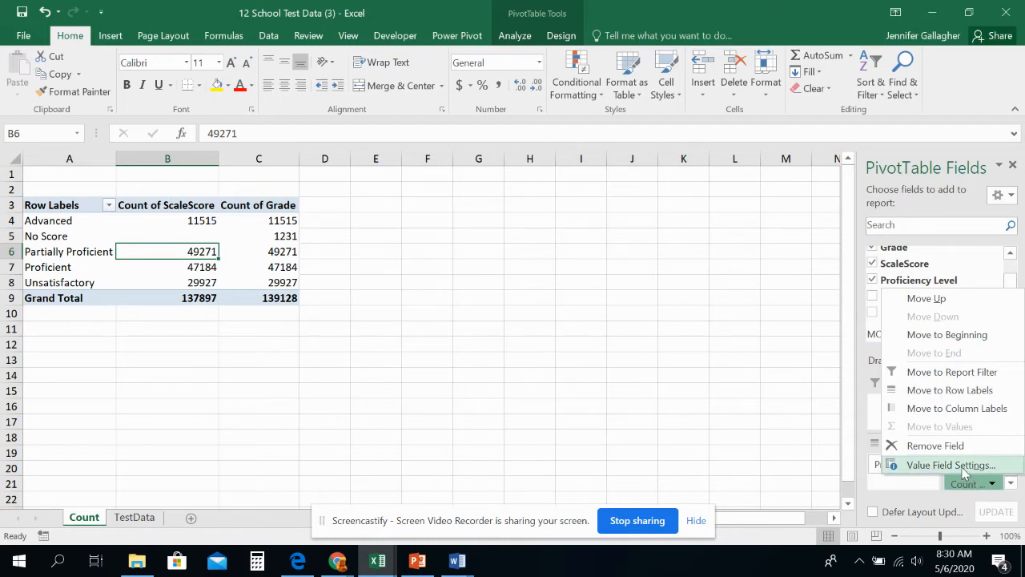
pyautogui.click(933, 464)
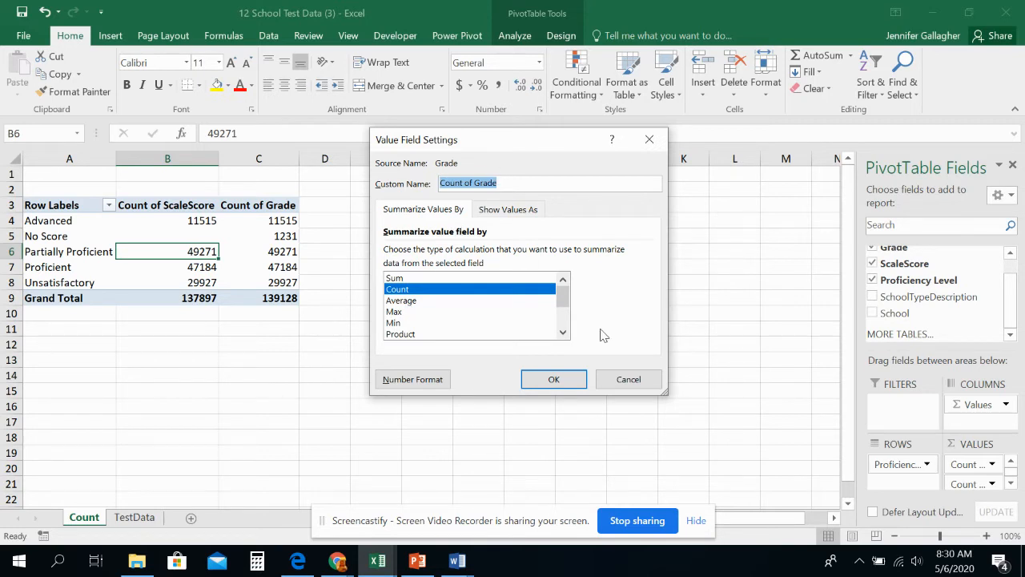
pyautogui.click(607, 380)
pyautogui.click(990, 464)
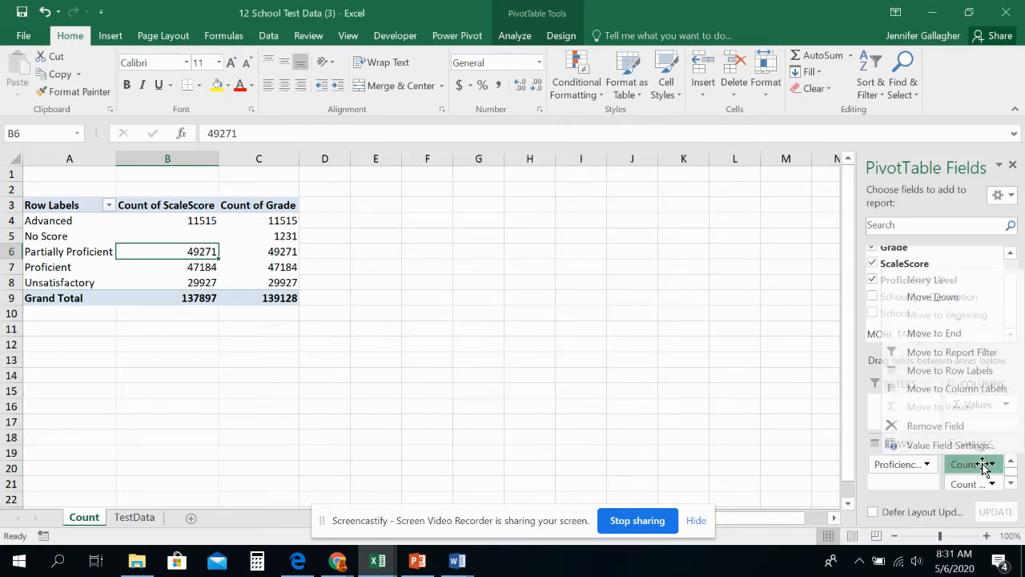
pyautogui.click(976, 449)
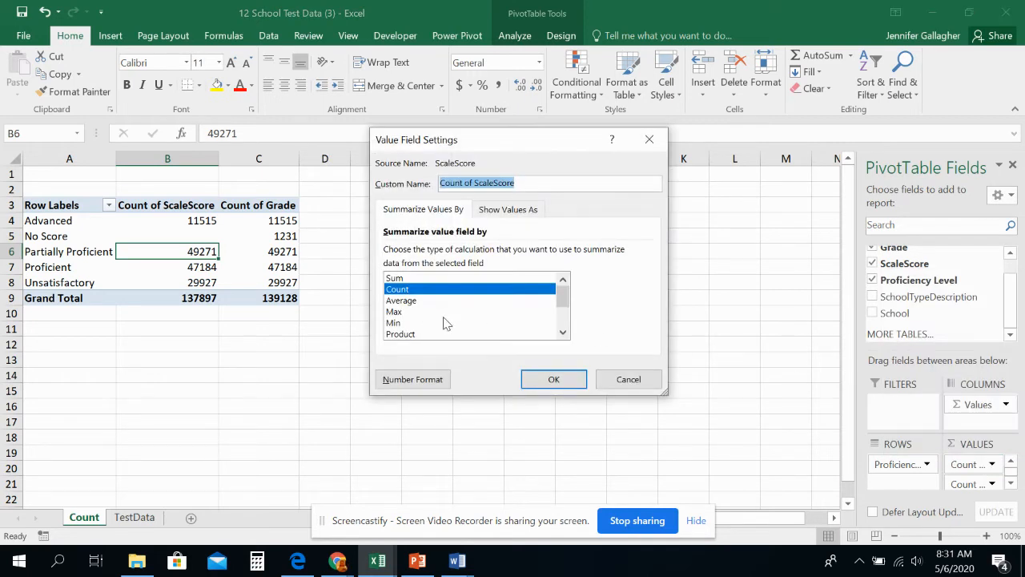
pyautogui.click(553, 381)
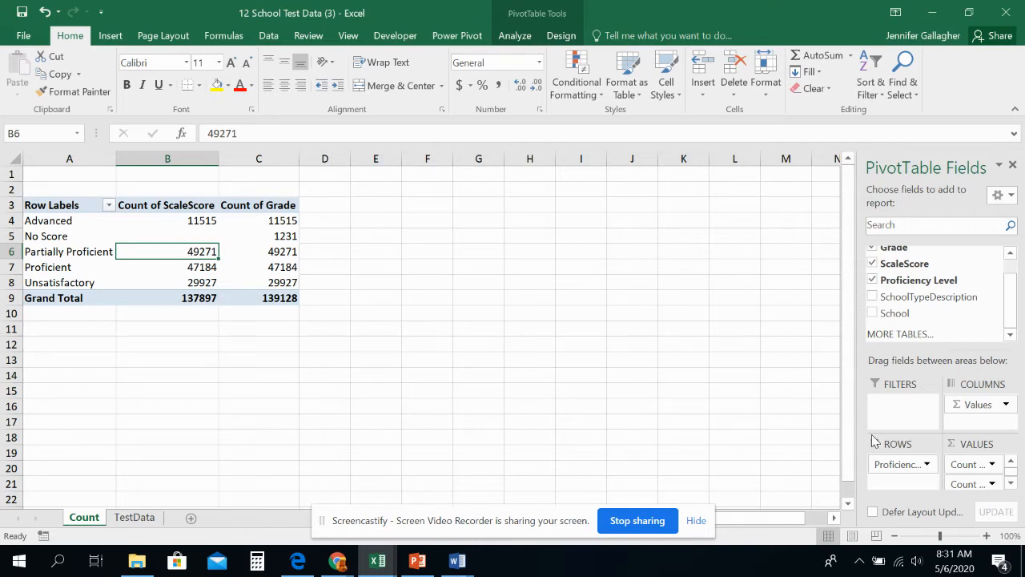
# Step: Try removing Count of ScaleScore from the pivot table's values area in two different ways, undoing each removal
pyautogui.moveTo(985, 467); pyautogui.dragTo(985, 467)
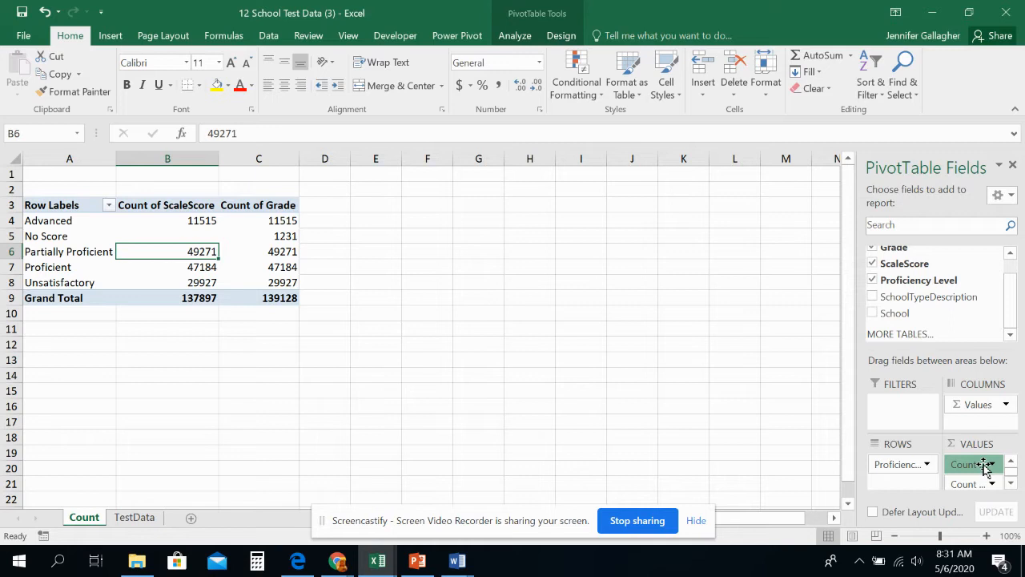
pyautogui.moveTo(986, 467); pyautogui.dragTo(672, 355)
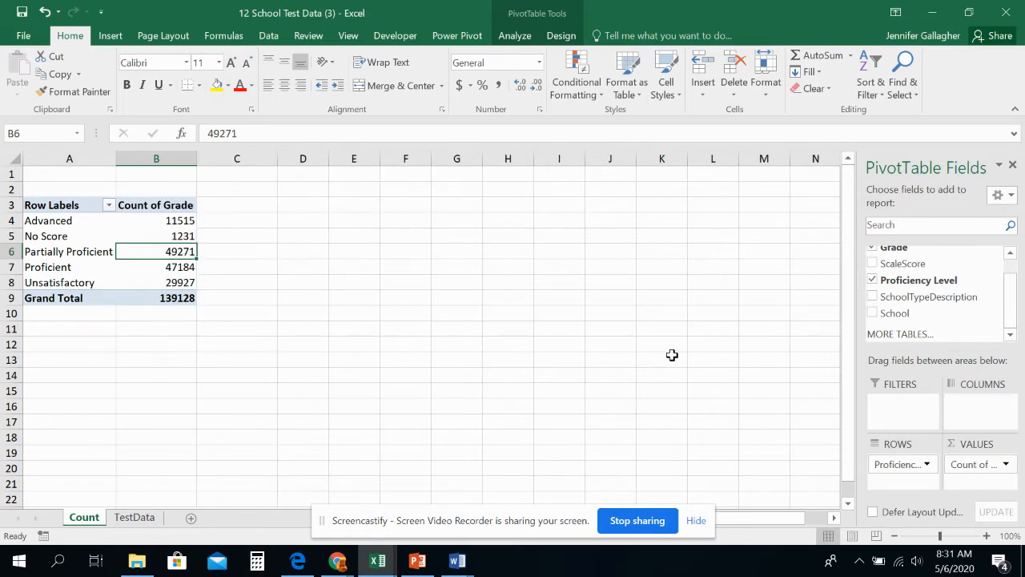
pyautogui.click(44, 11)
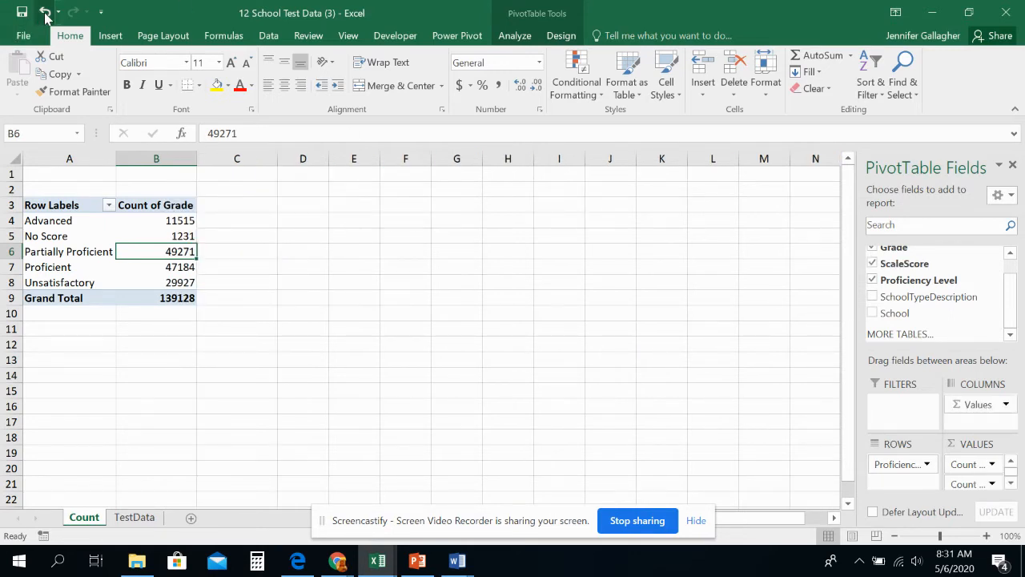
pyautogui.click(992, 464)
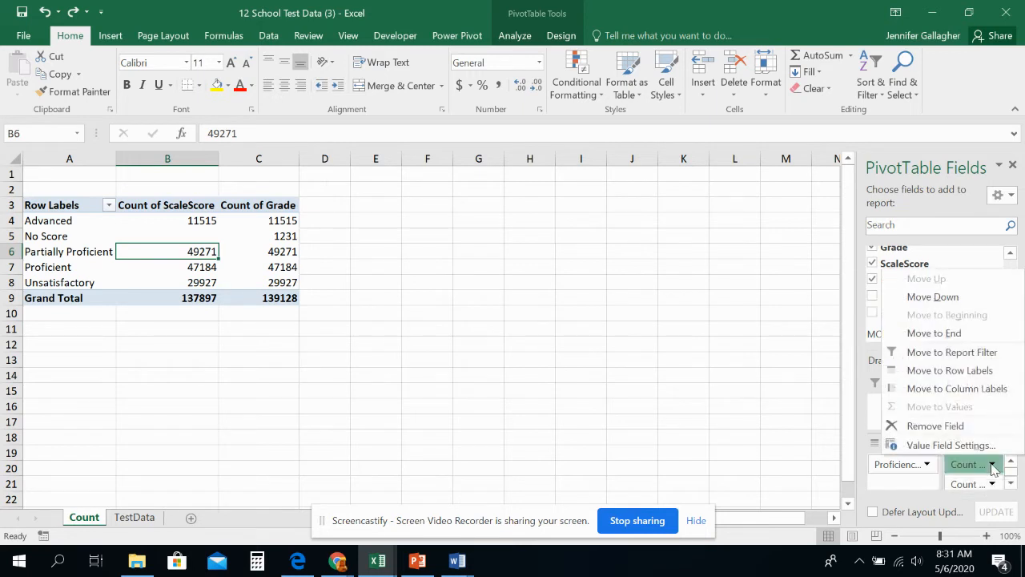
pyautogui.click(966, 426)
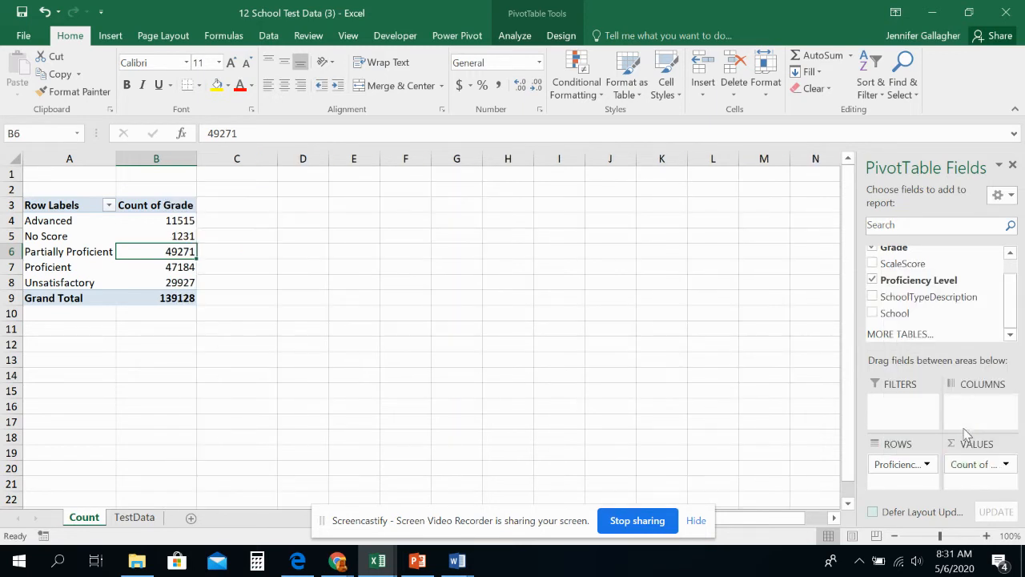
pyautogui.click(45, 11)
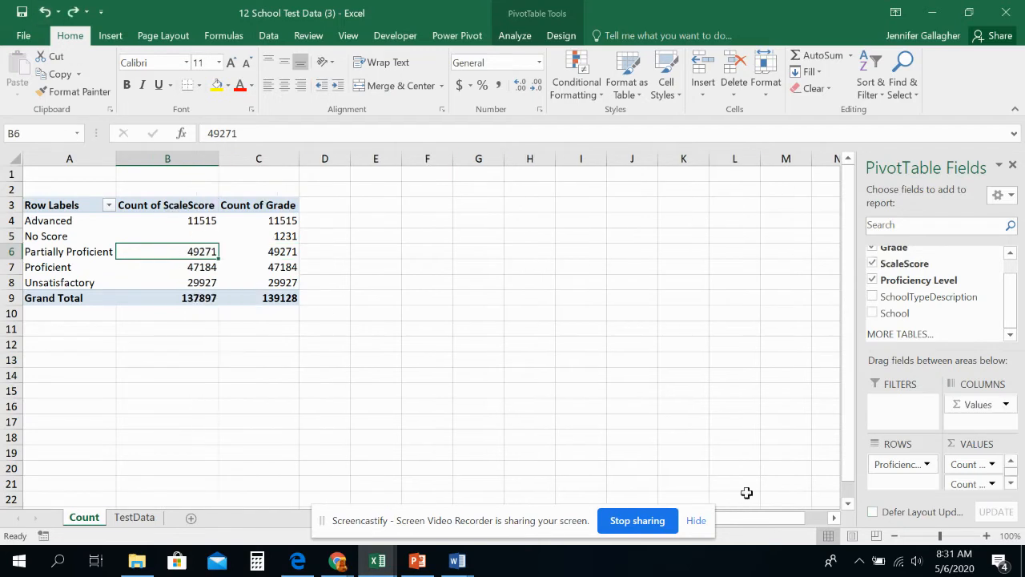
# Step: Remove Count of ScaleScore from the pivot table's values area and add the Grade field to the columns area
pyautogui.moveTo(953, 466); pyautogui.dragTo(269, 254)
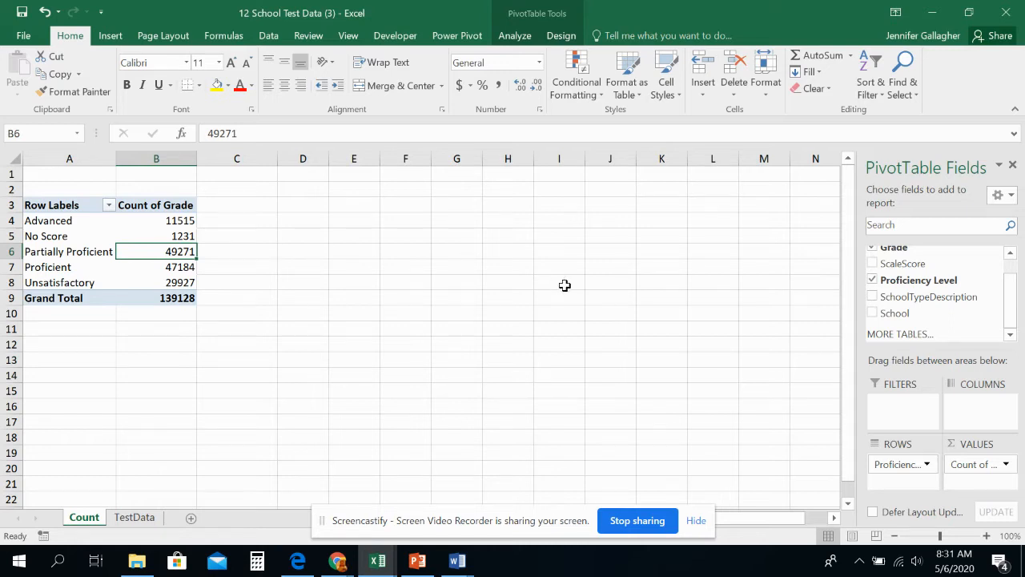
pyautogui.scroll(2, 913, 280)
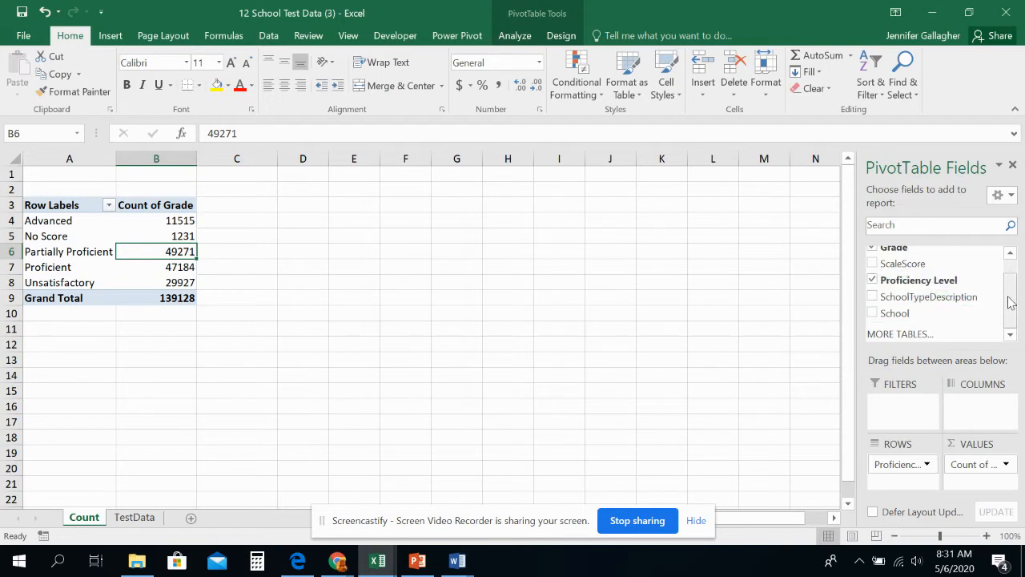
pyautogui.moveTo(938, 270); pyautogui.dragTo(970, 403)
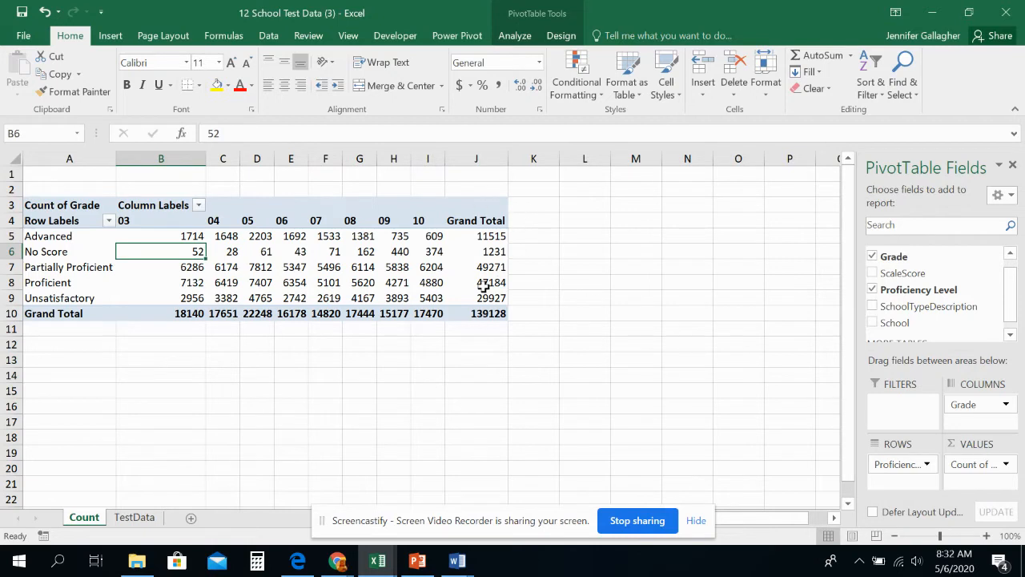
# Step: Add the Test field to the pivot table as a report filter
pyautogui.moveTo(484, 286)
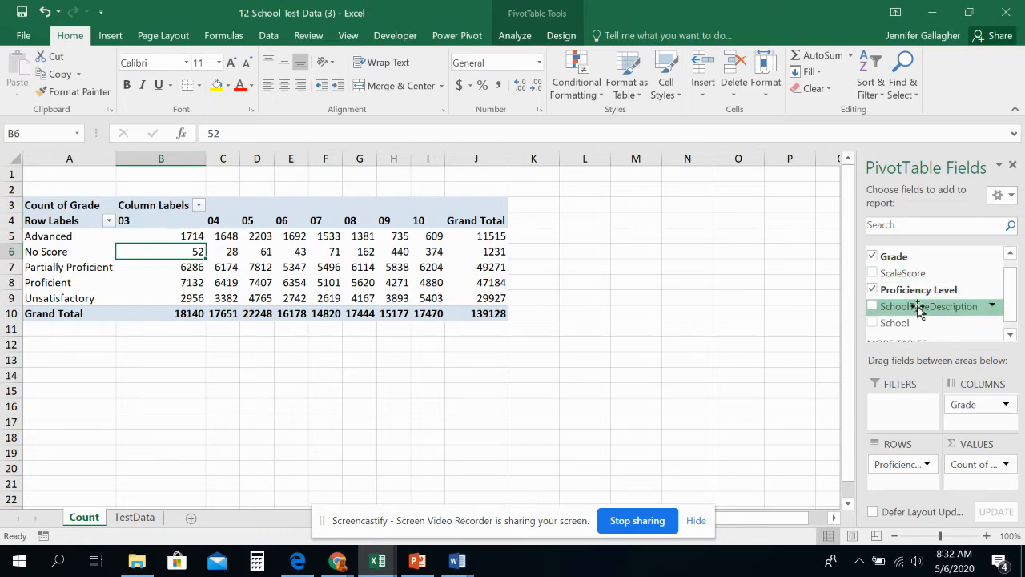
pyautogui.scroll(1, 1014, 311)
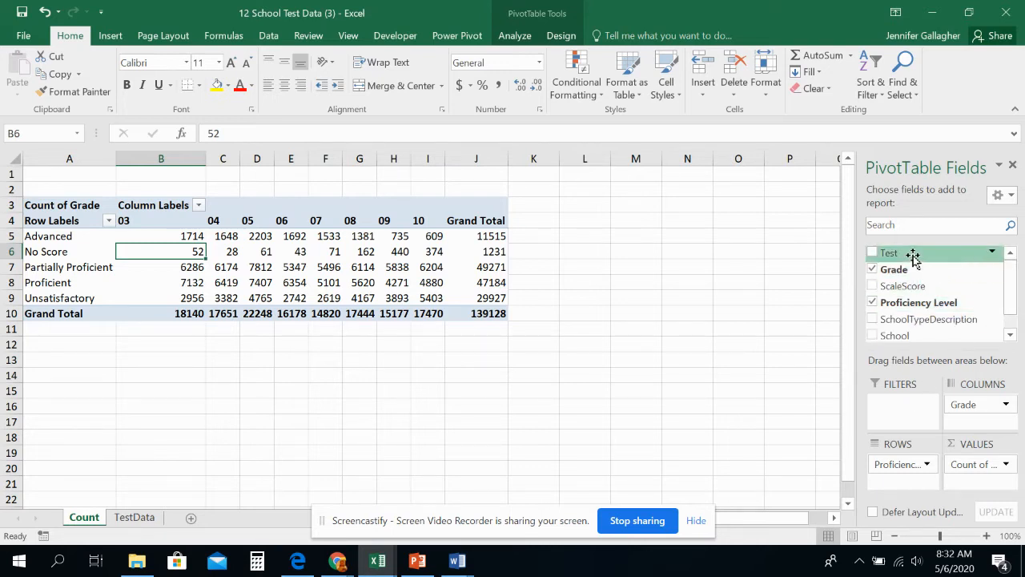
pyautogui.moveTo(905, 253); pyautogui.dragTo(888, 401)
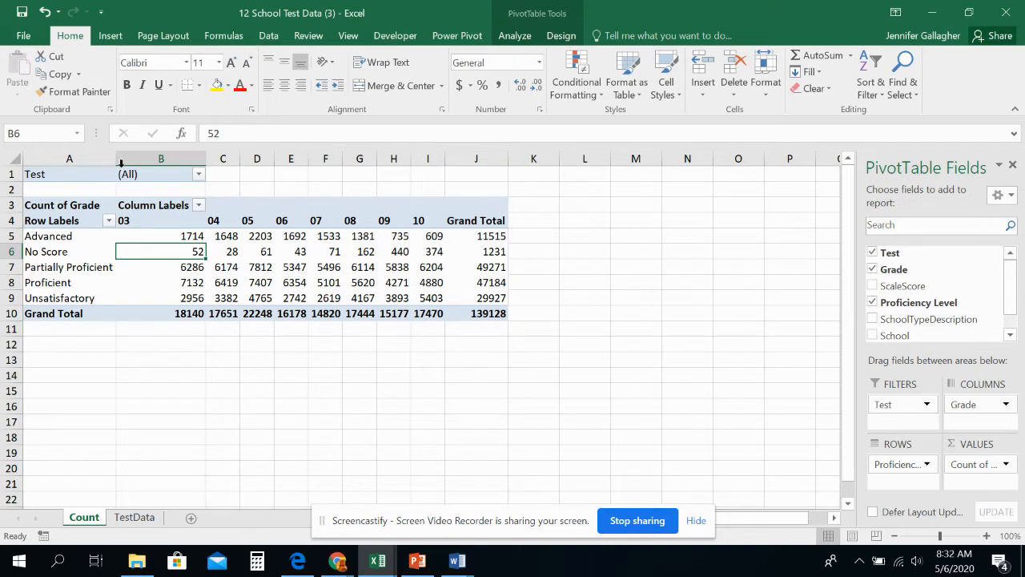
# Step: Try a multiple-item Test filter without Writing and Science, and filter the pivot table by the single item Math instead
pyautogui.click(198, 174)
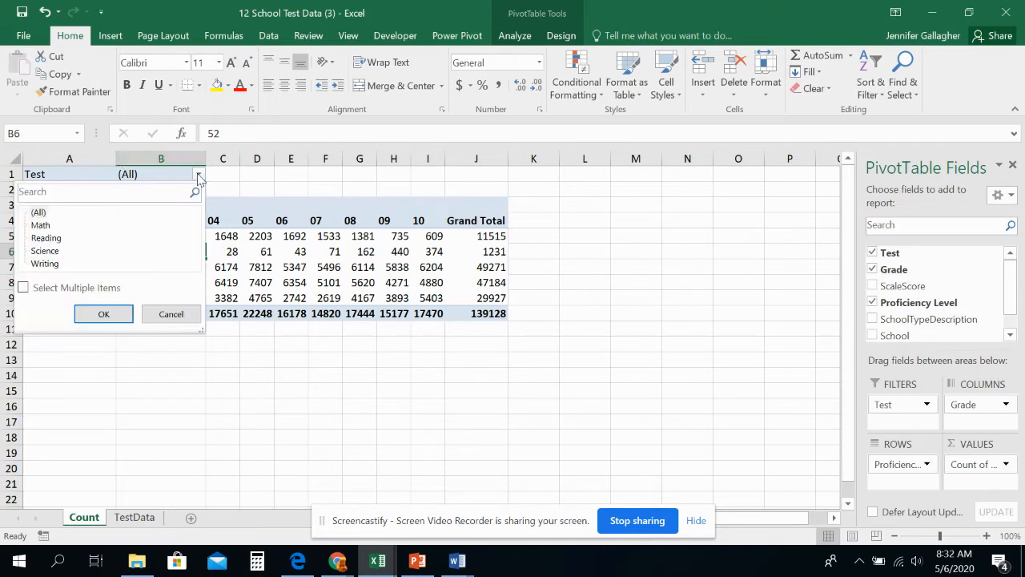
pyautogui.click(24, 287)
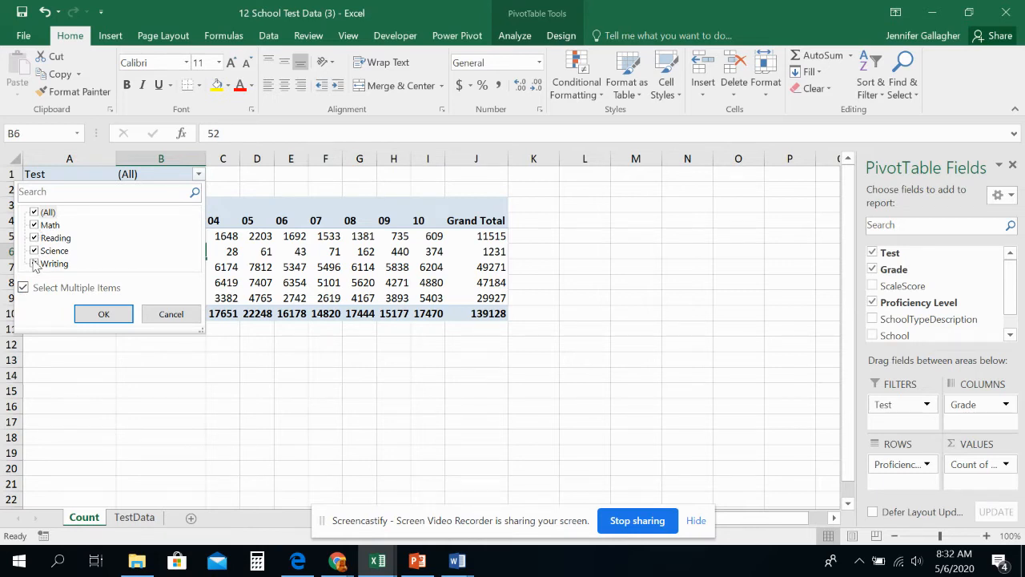
pyautogui.click(34, 265)
pyautogui.click(35, 251)
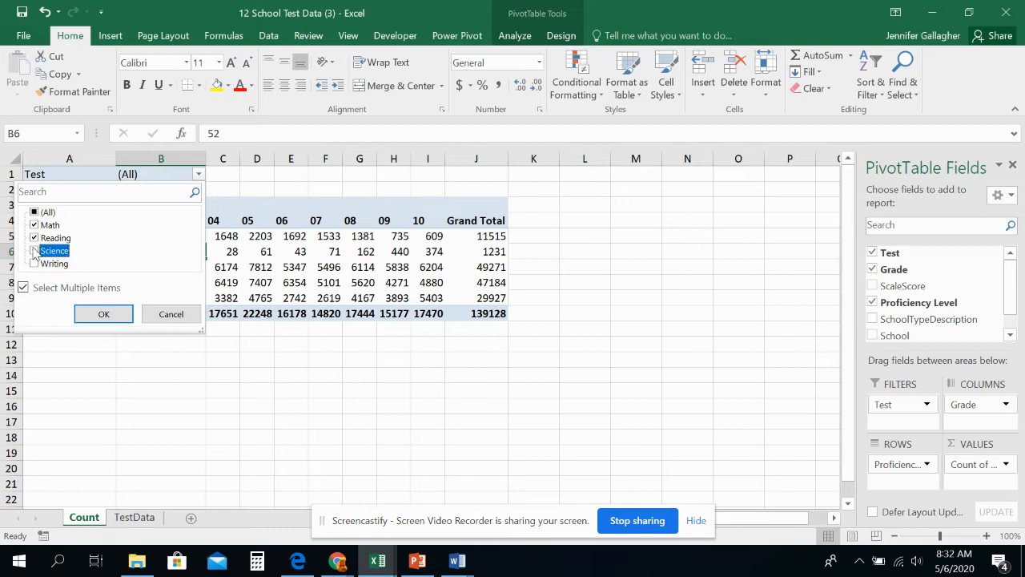
pyautogui.click(24, 287)
pyautogui.click(36, 227)
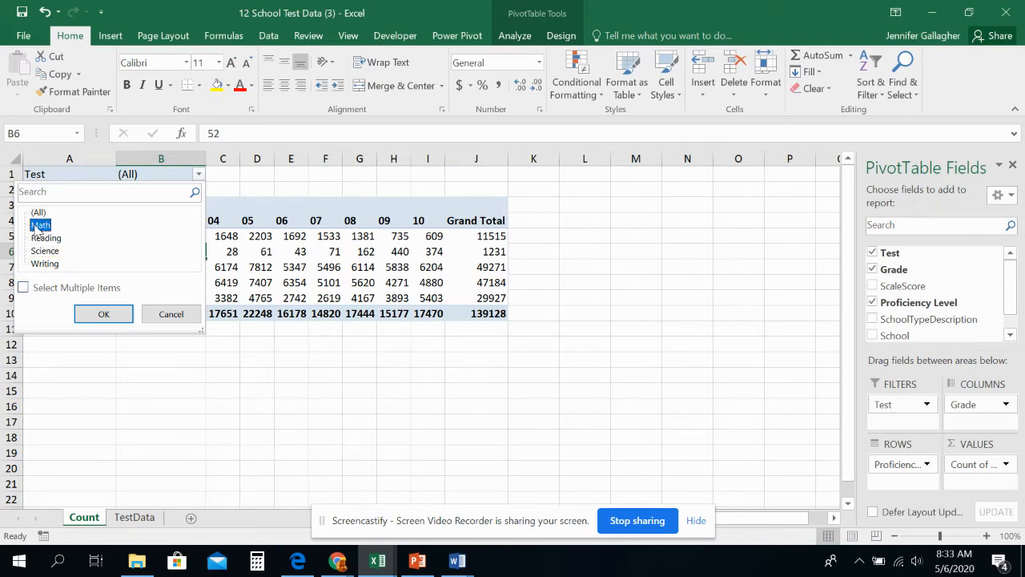
pyautogui.click(100, 313)
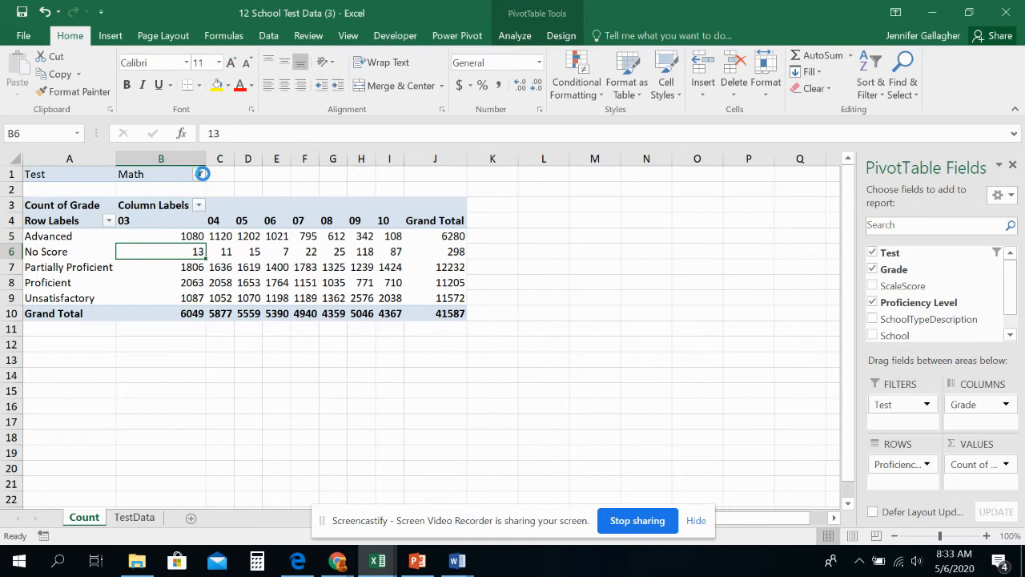
# Step: Set the pivot table's Test filter to Reading
pyautogui.click(202, 174)
pyautogui.click(46, 238)
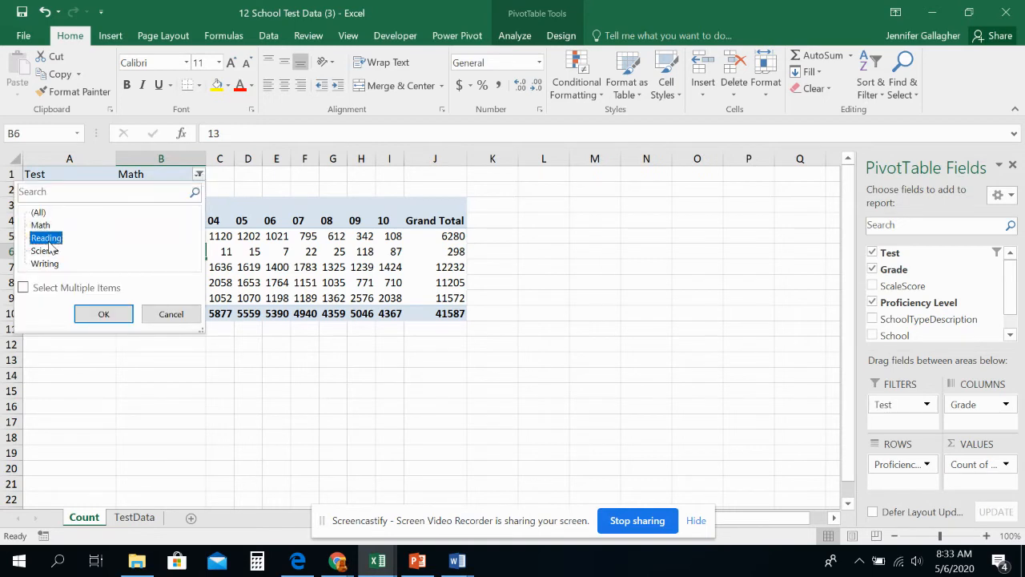
pyautogui.click(104, 314)
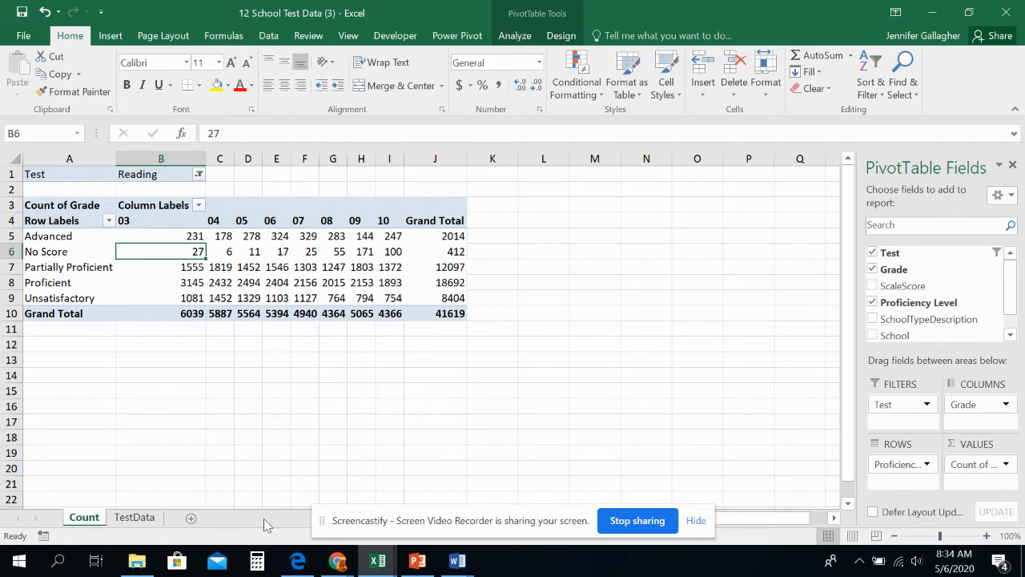
# Step: On the TestData sheet, compare the creation dialogs of PivotChart & PivotTable and PivotChart, cancelling each one
pyautogui.click(134, 517)
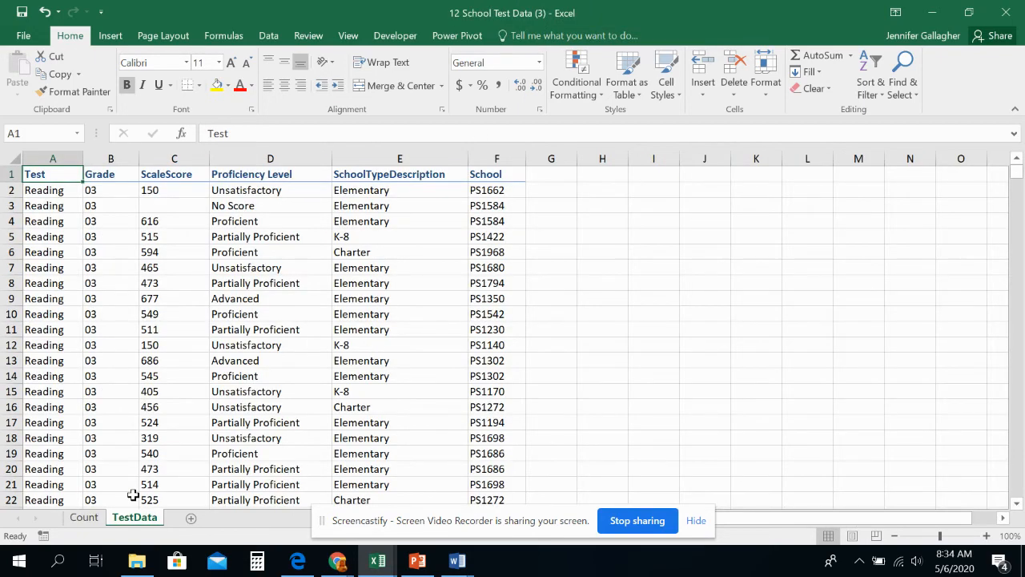
pyautogui.click(109, 36)
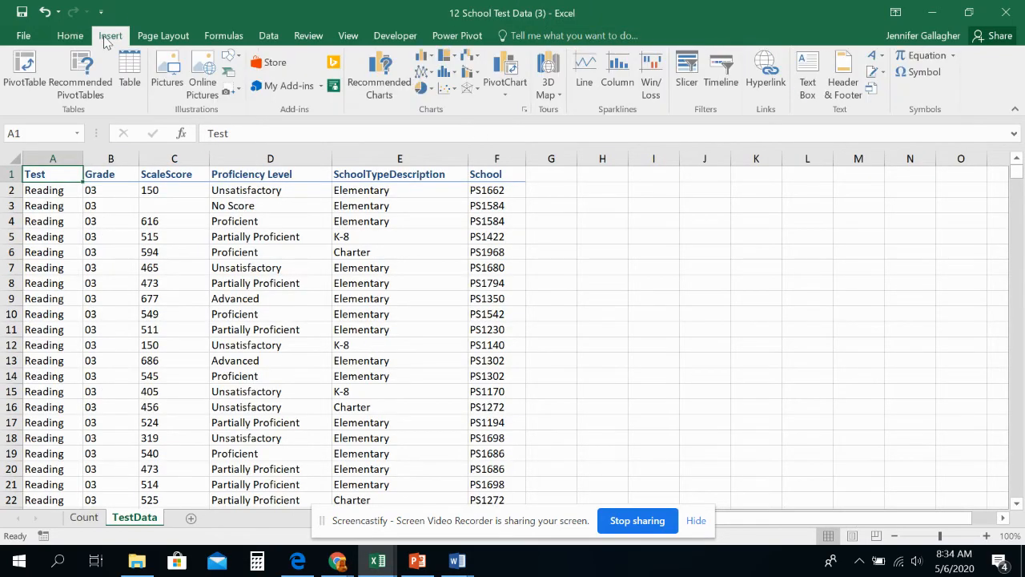
pyautogui.click(514, 91)
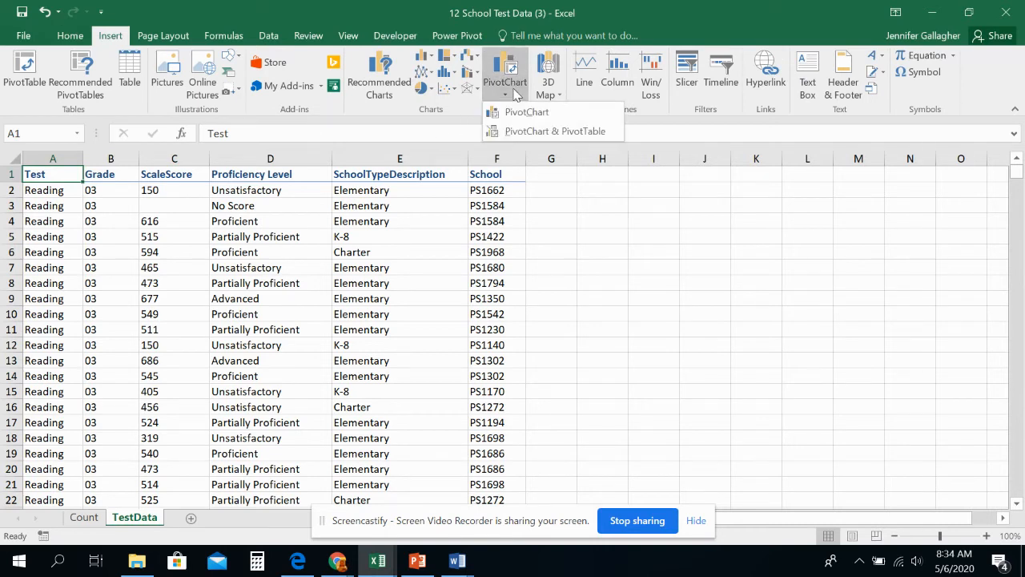
pyautogui.click(525, 131)
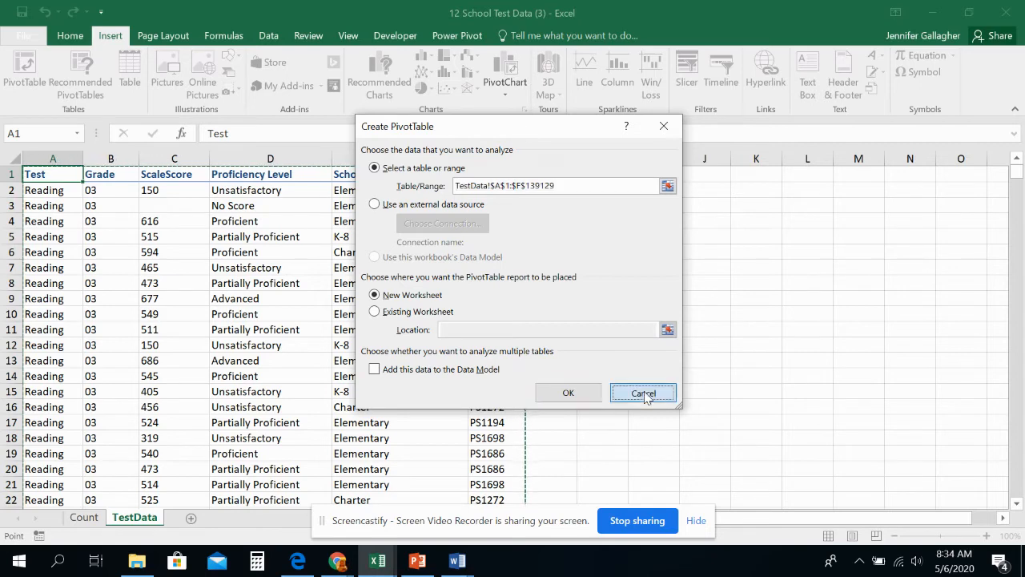
pyautogui.click(643, 391)
pyautogui.click(519, 110)
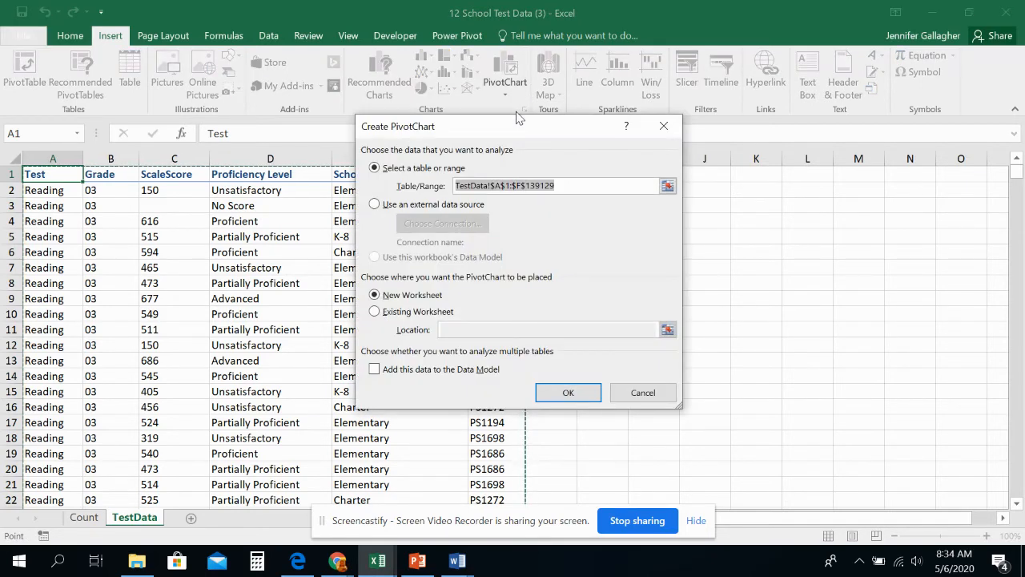
pyautogui.click(643, 392)
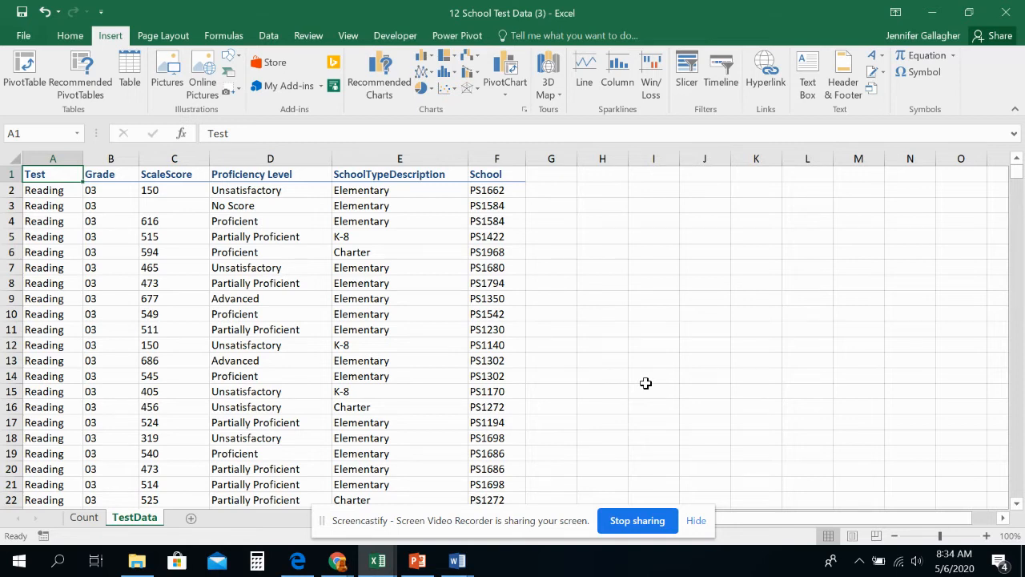
# Step: Insert a PivotChart on a new worksheet from the range TestData!$A$1:$F$139129
pyautogui.click(504, 90)
pyautogui.click(518, 112)
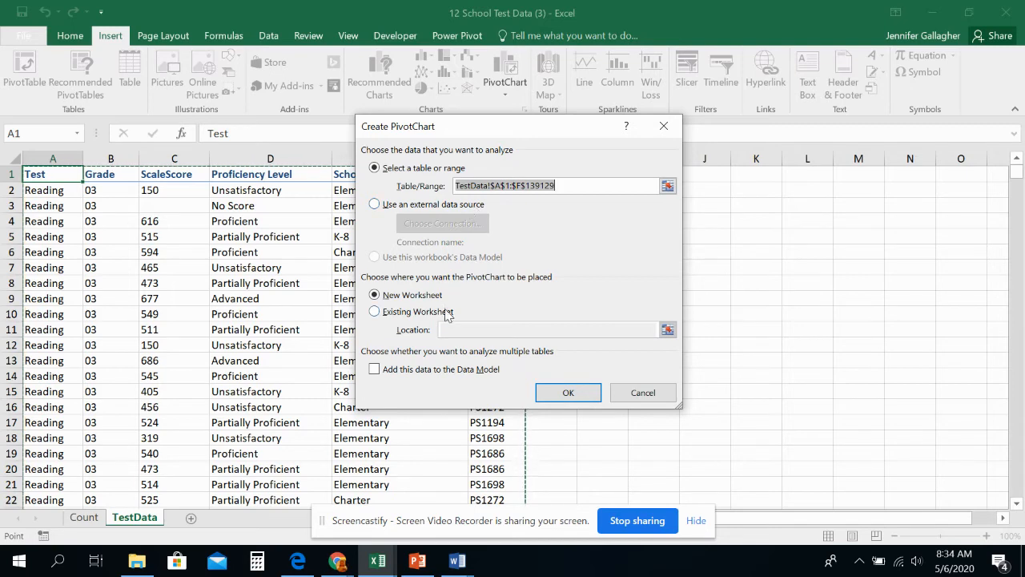
pyautogui.click(568, 393)
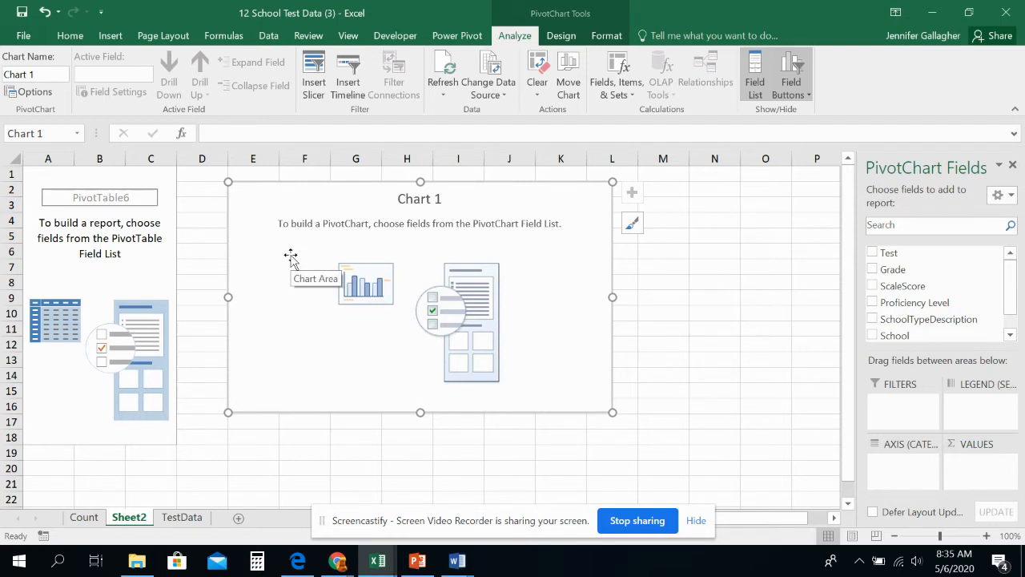
# Step: Compare the field areas offered for the empty pivot table with those for the empty pivot chart on Sheet2
pyautogui.click(81, 260)
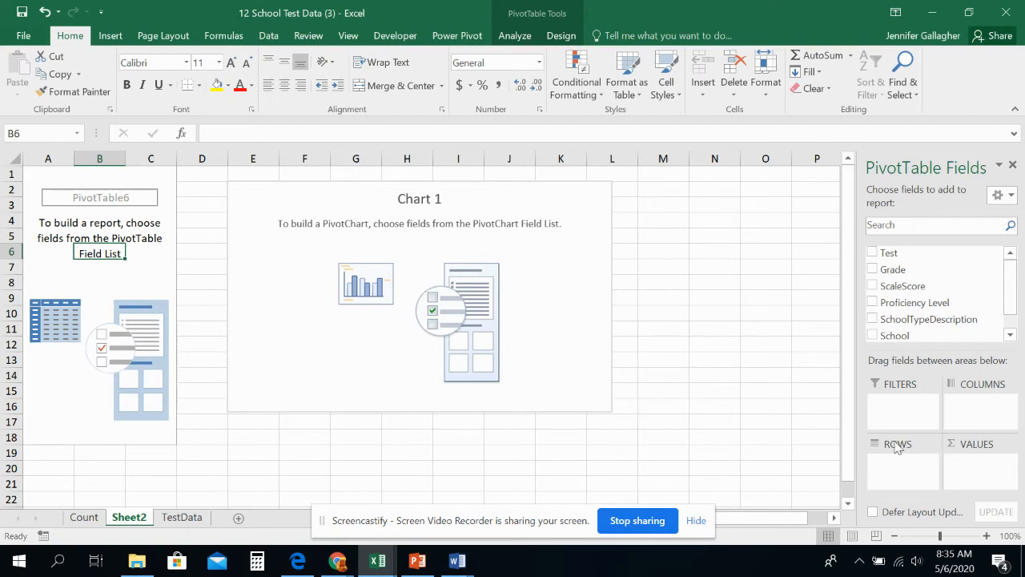
pyautogui.click(309, 314)
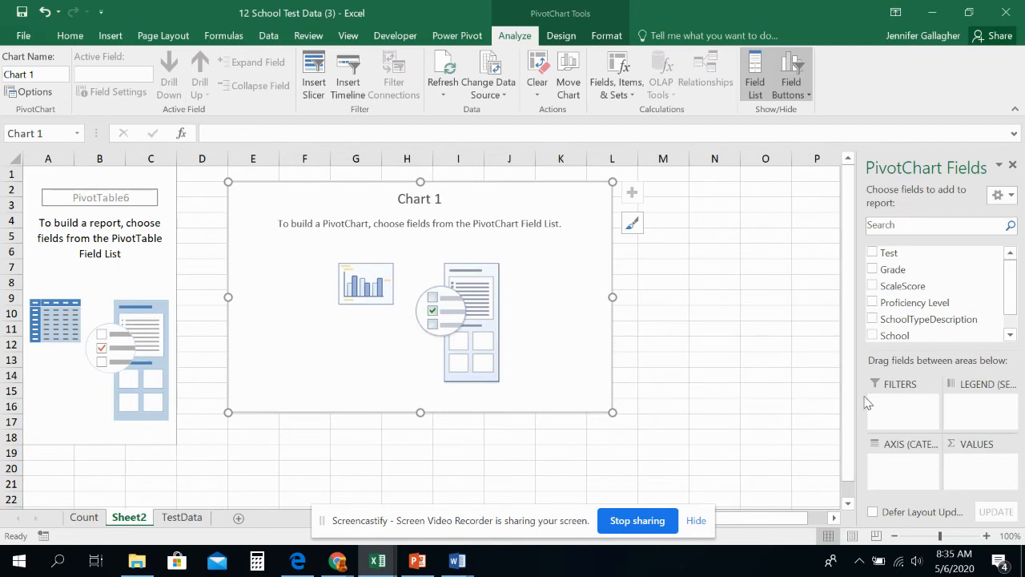
pyautogui.click(160, 255)
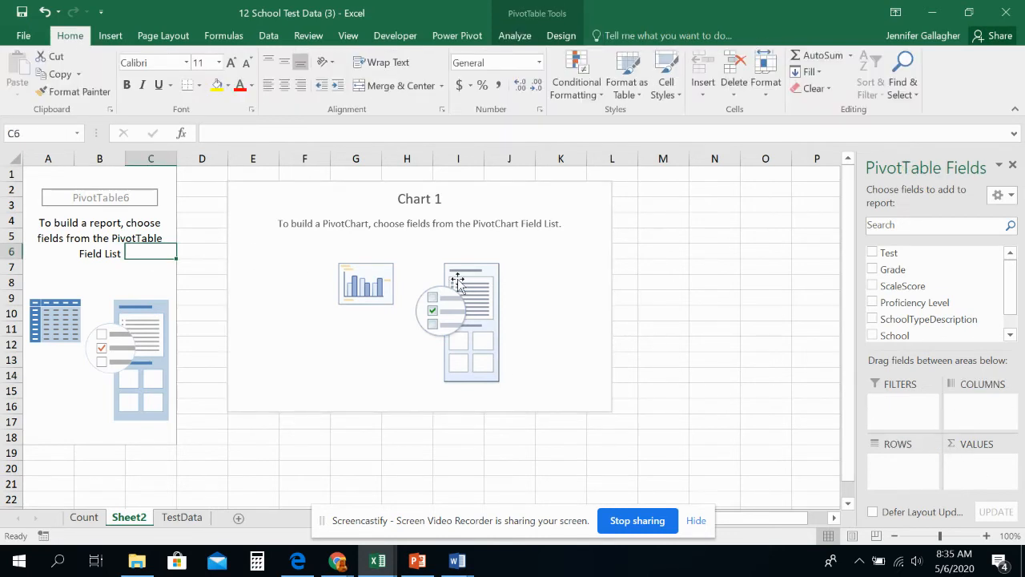
# Step: Alternate between the pivot chart and the pivot table to examine how their field area names correspond
pyautogui.click(450, 268)
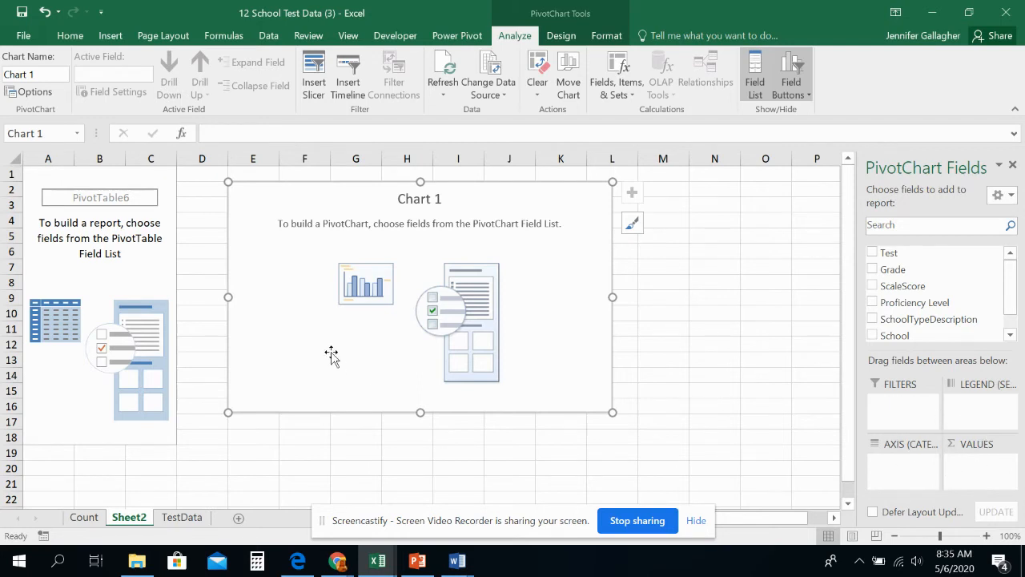
pyautogui.click(99, 267)
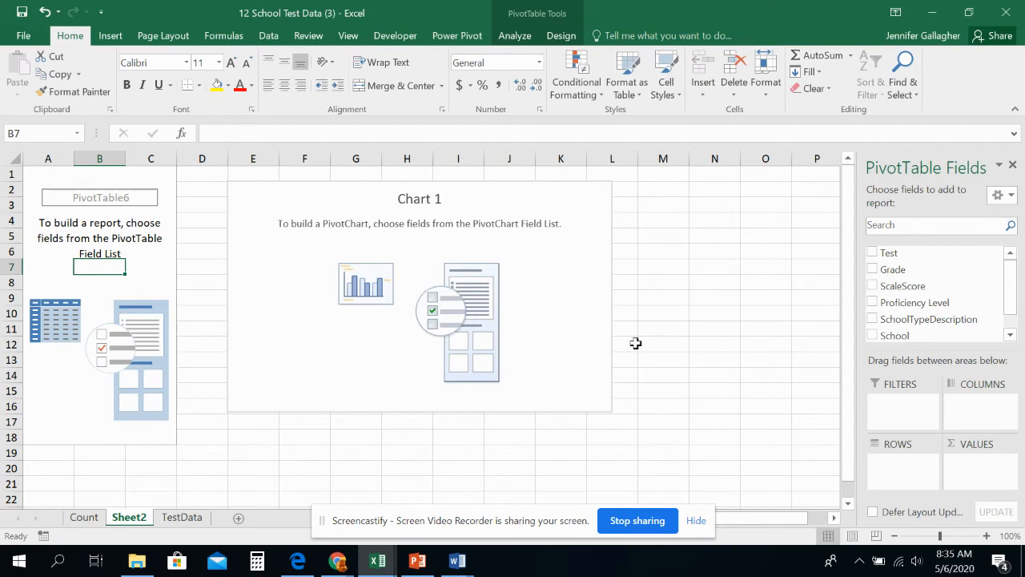
pyautogui.click(414, 264)
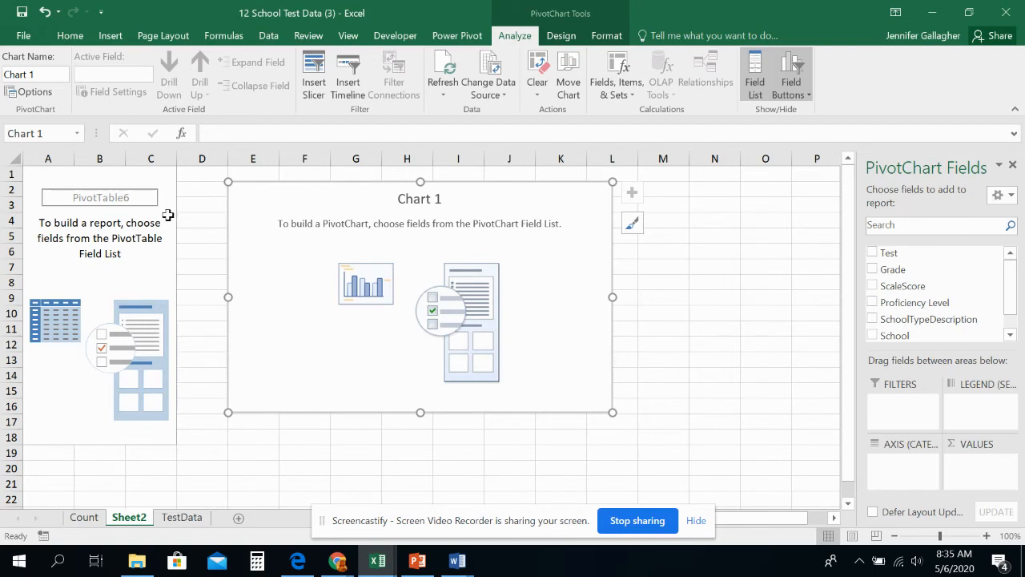
pyautogui.click(161, 265)
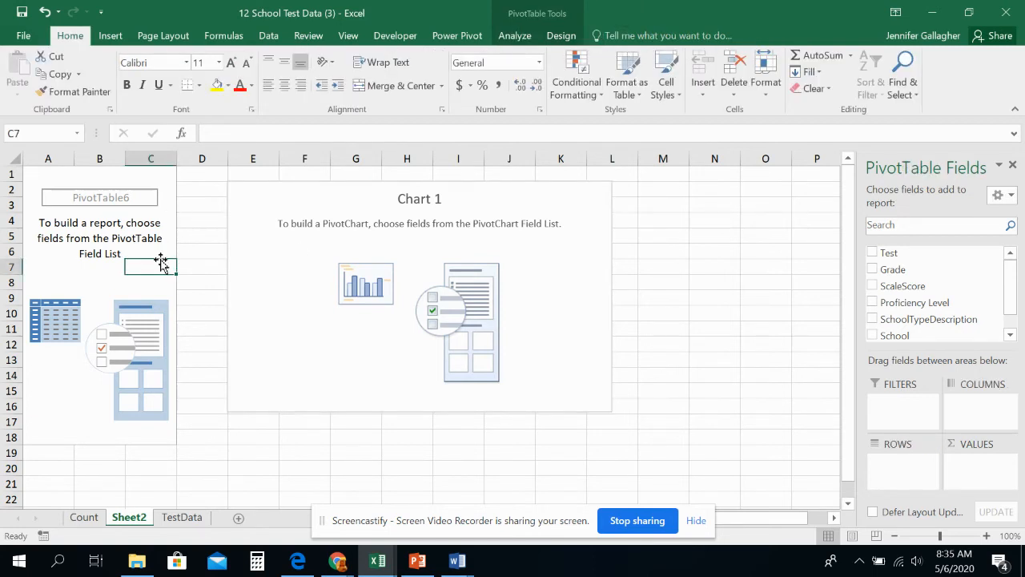
# Step: Add Test as the pivot chart's filter and Grade as its value field, checking that it is summarized by Count
pyautogui.click(278, 265)
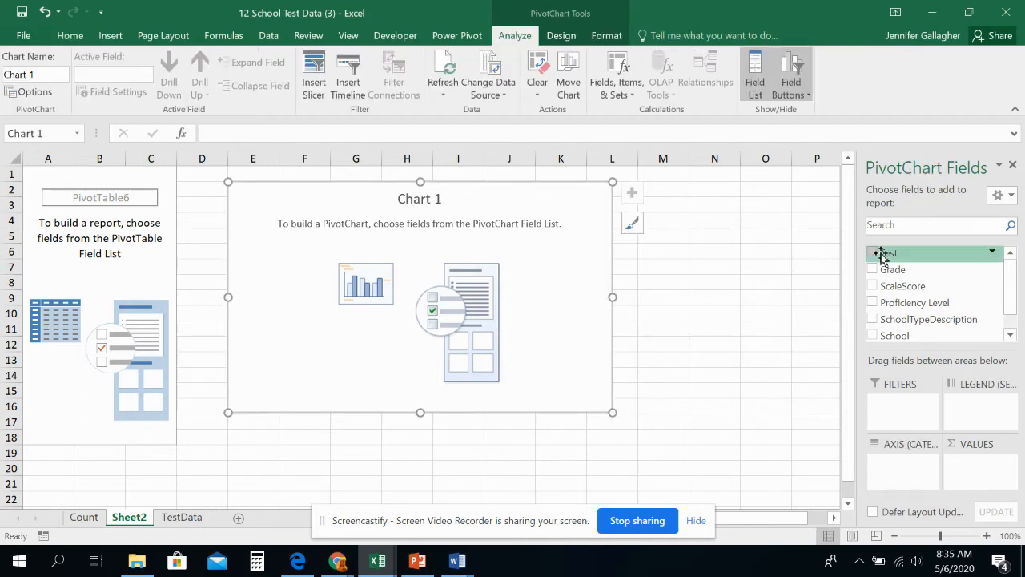
pyautogui.moveTo(888, 254); pyautogui.dragTo(891, 407)
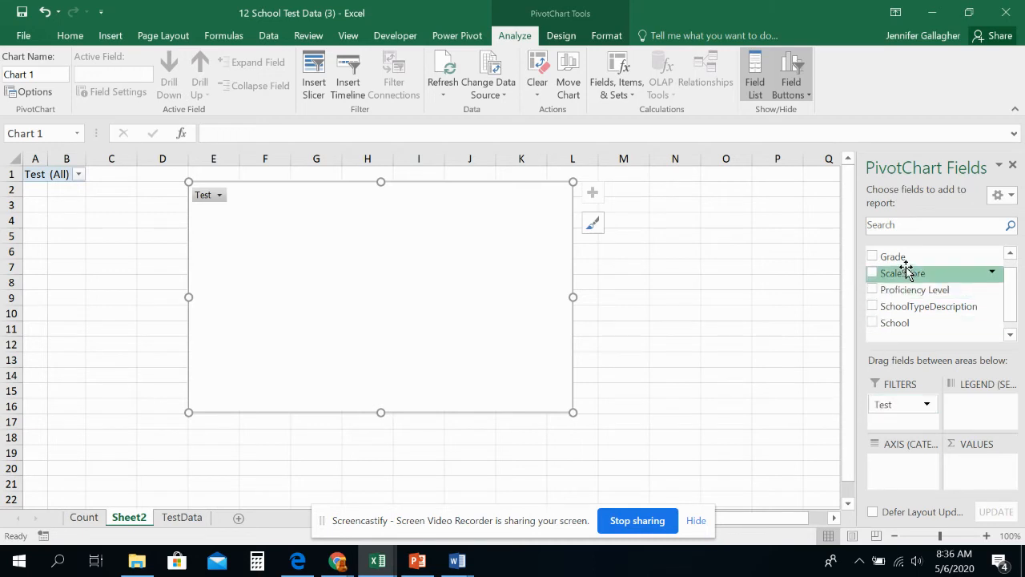
pyautogui.moveTo(894, 257); pyautogui.dragTo(970, 469)
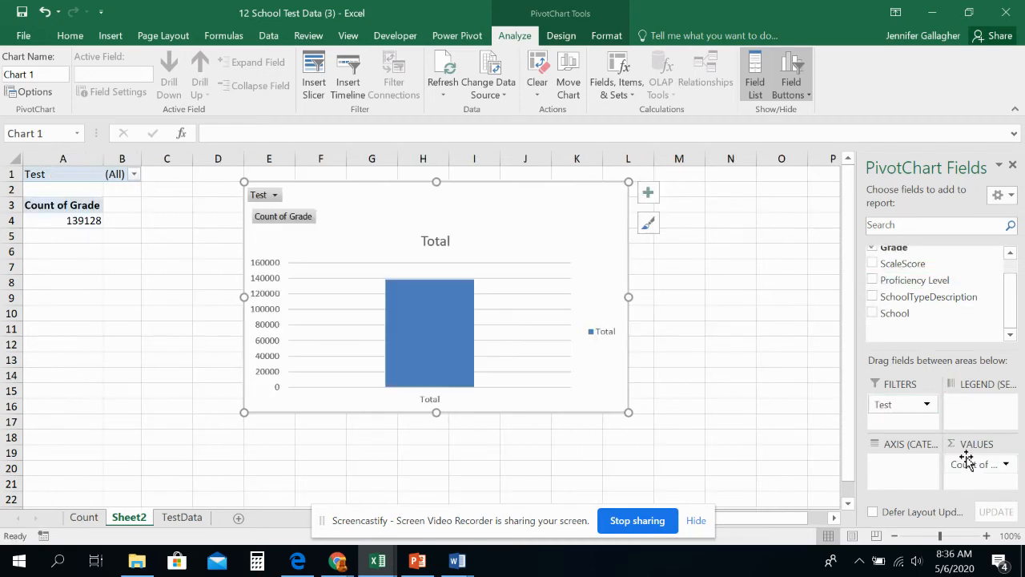
pyautogui.click(994, 464)
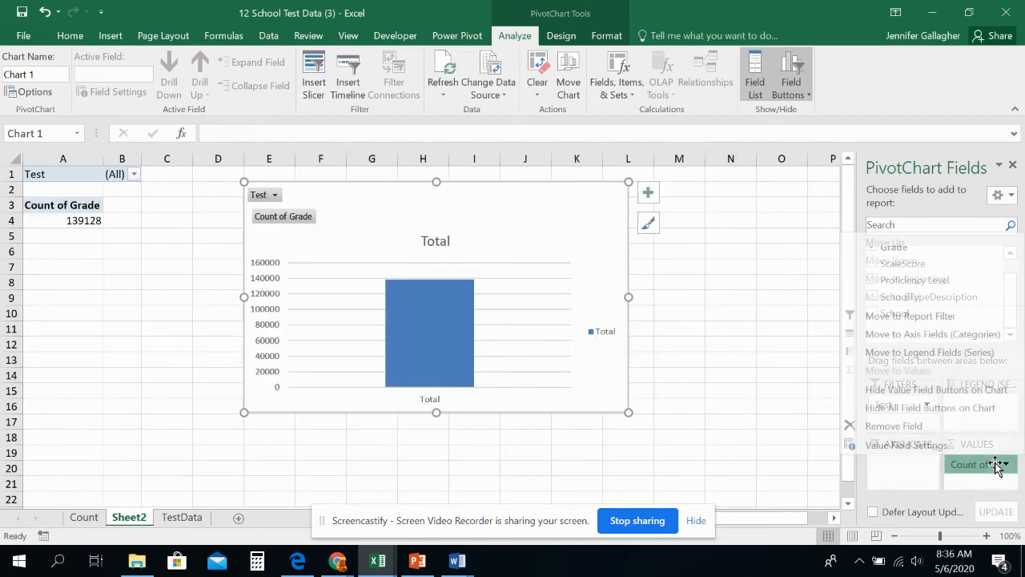
pyautogui.click(966, 446)
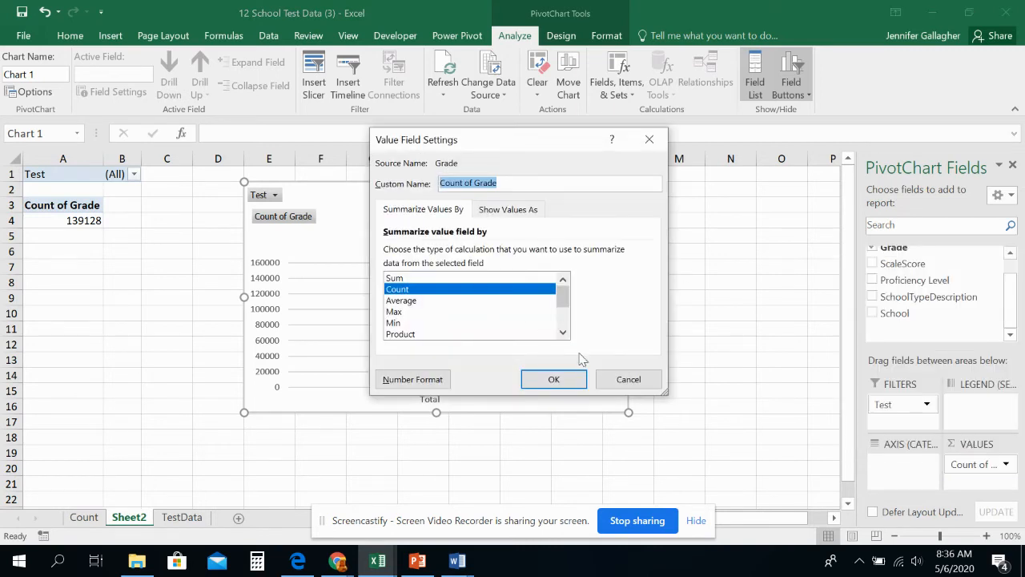
pyautogui.click(624, 381)
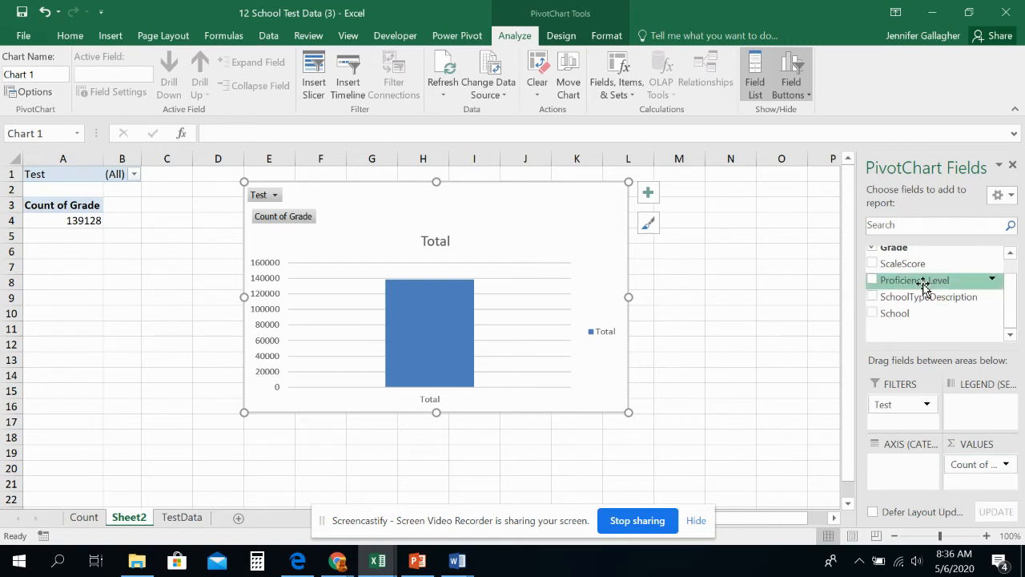
# Step: Add Proficiency Level as the pivot chart's legend series and Grade as its axis categories
pyautogui.moveTo(925, 285); pyautogui.dragTo(973, 406)
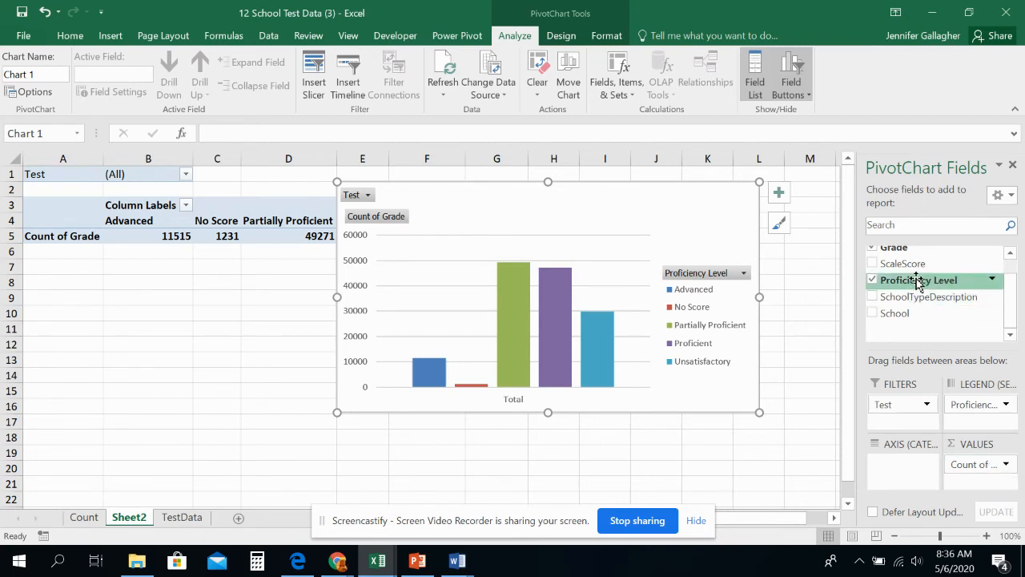
pyautogui.click(979, 404)
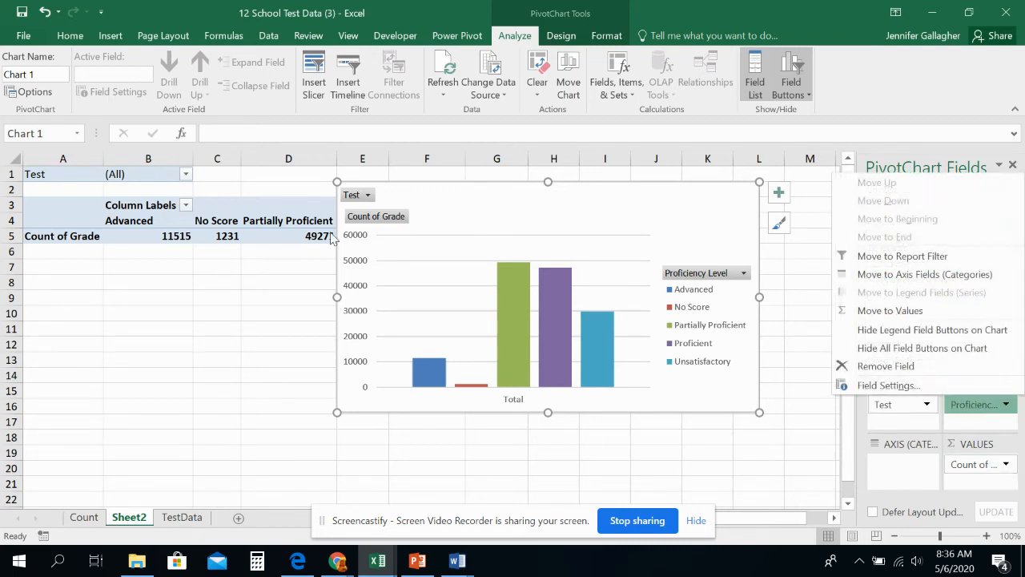
pyautogui.click(797, 377)
pyautogui.click(632, 254)
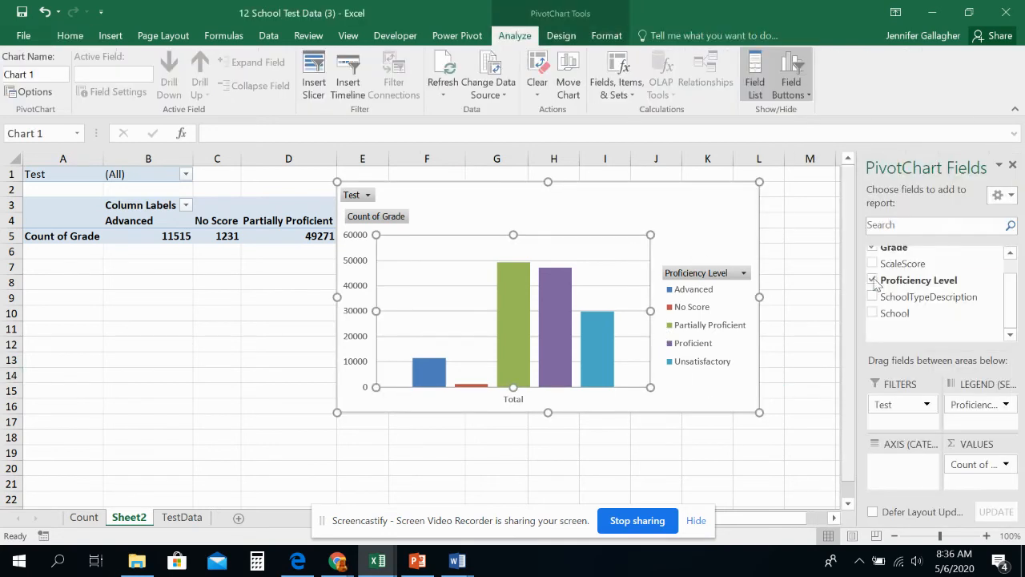
pyautogui.moveTo(903, 251); pyautogui.dragTo(910, 464)
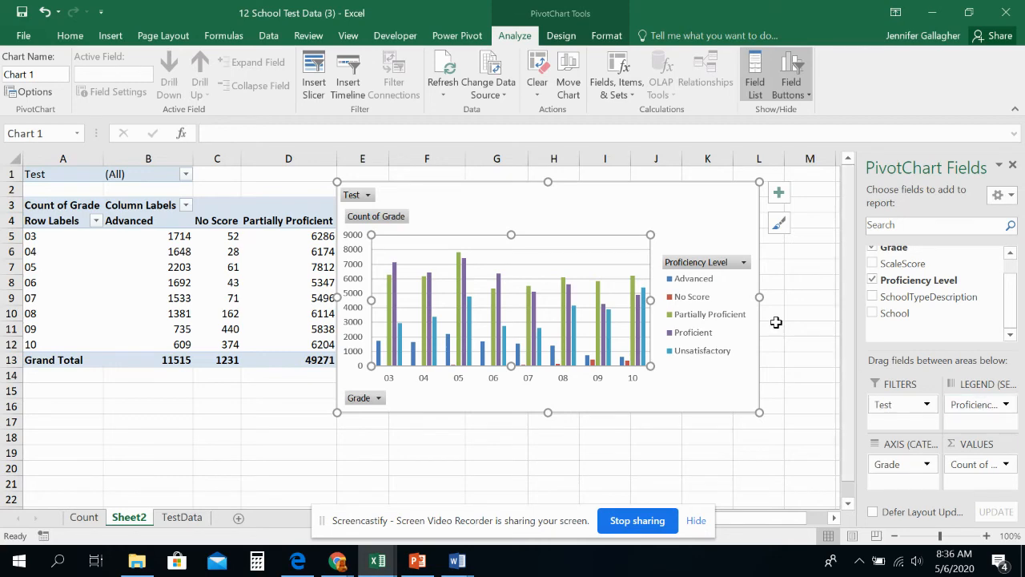
# Step: Move the pivot chart below the pivot table, starting at row 15, and compare its bars with the table
pyautogui.moveTo(474, 192); pyautogui.dragTo(191, 390)
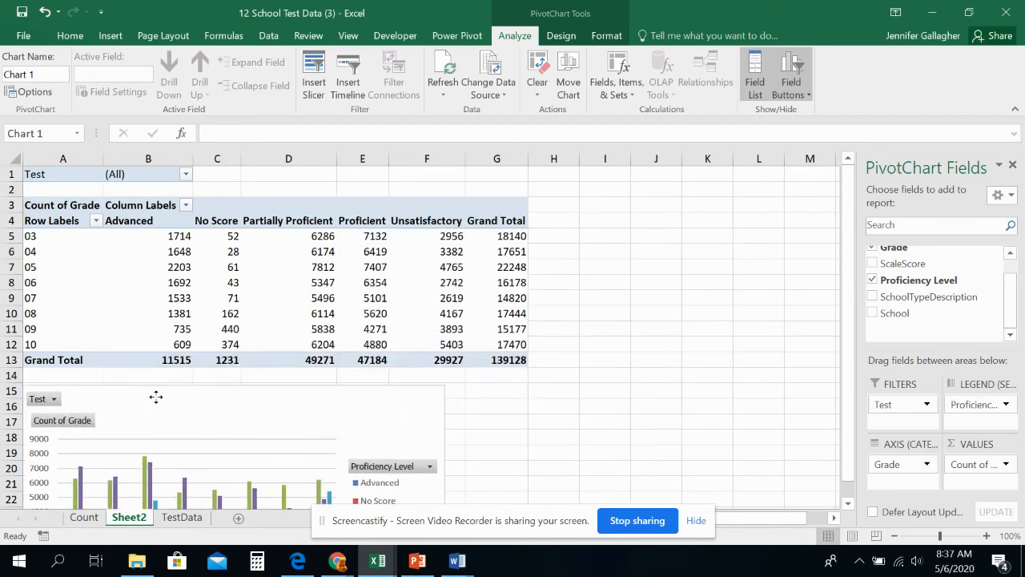
pyautogui.scroll(-4, 321, 348)
pyautogui.moveTo(326, 355)
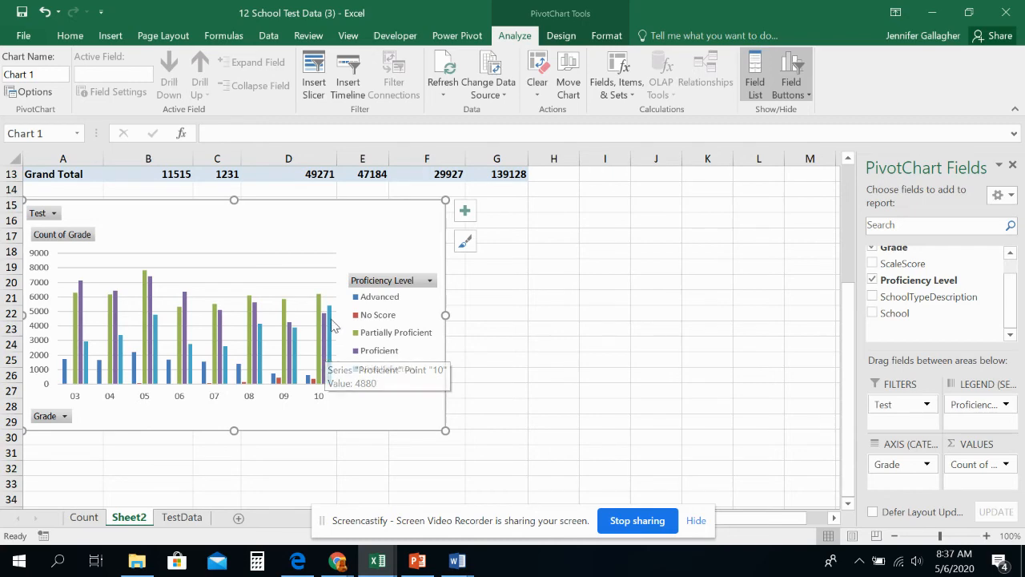
pyautogui.scroll(4, 206, 229)
pyautogui.scroll(-5, 218, 329)
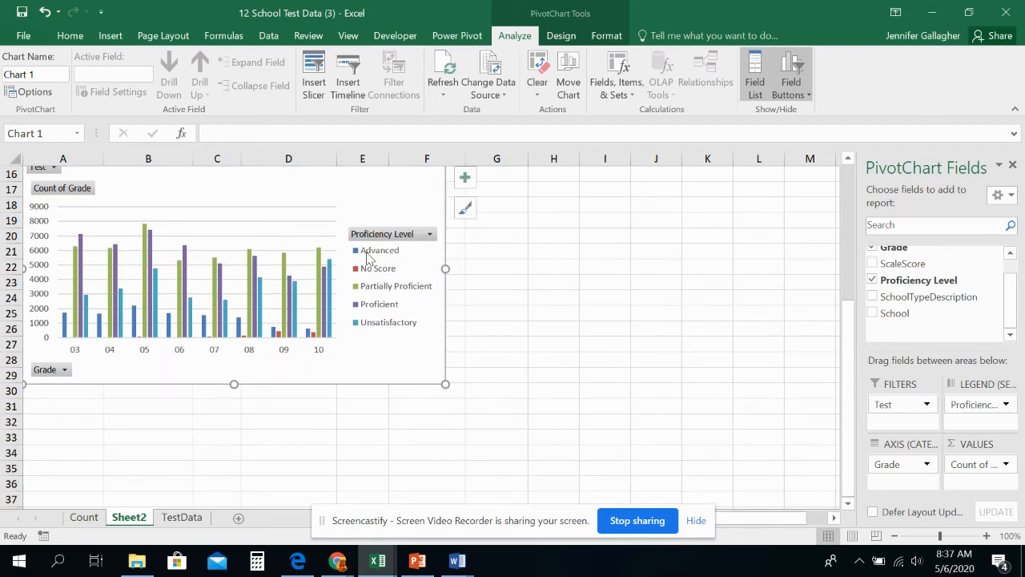
pyautogui.scroll(2, 363, 298)
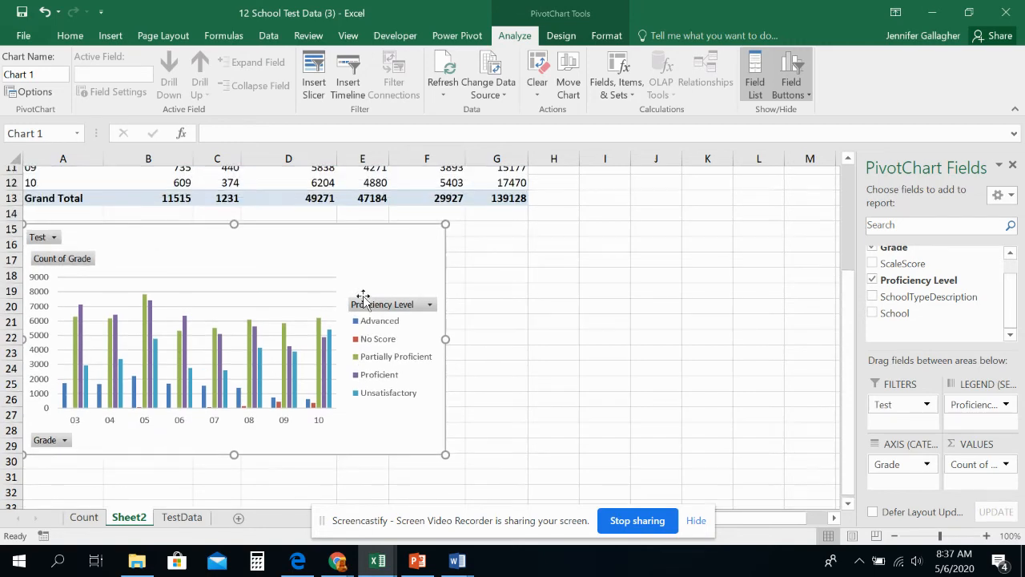
pyautogui.scroll(3, 124, 259)
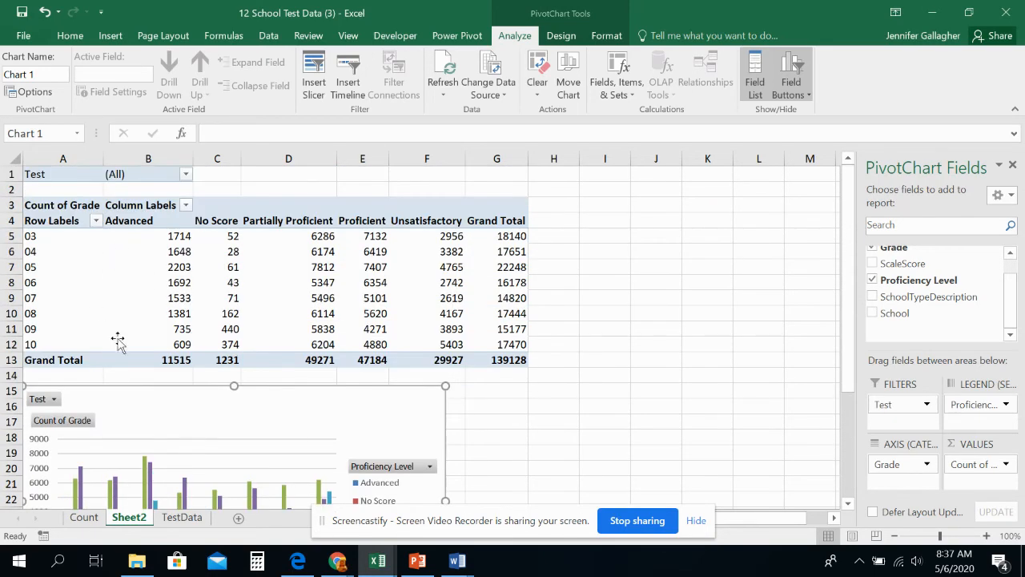
# Step: Filter the pivot chart by Test to show only Science and check the updated table and chart
pyautogui.scroll(-2, 119, 338)
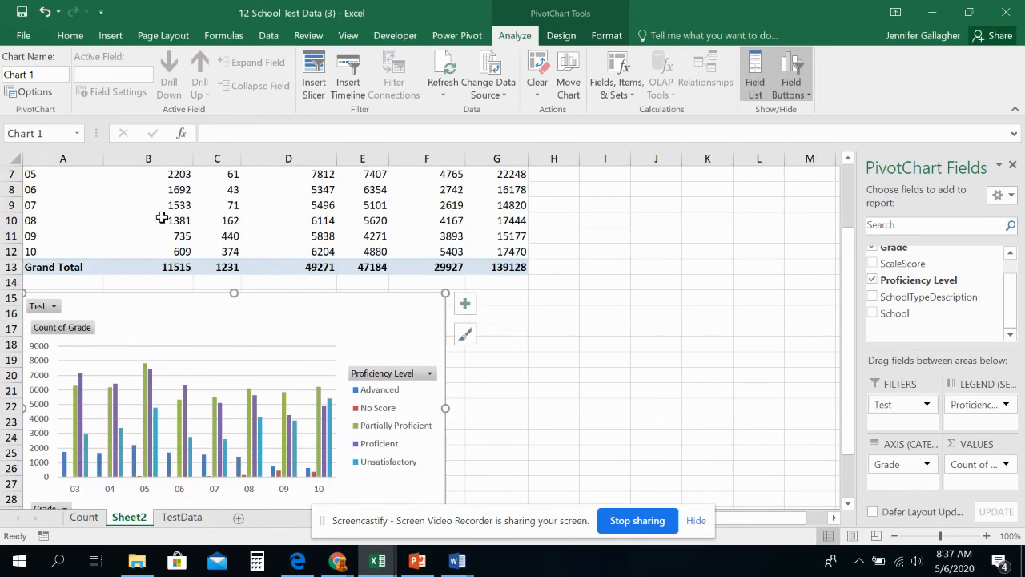
pyautogui.click(55, 309)
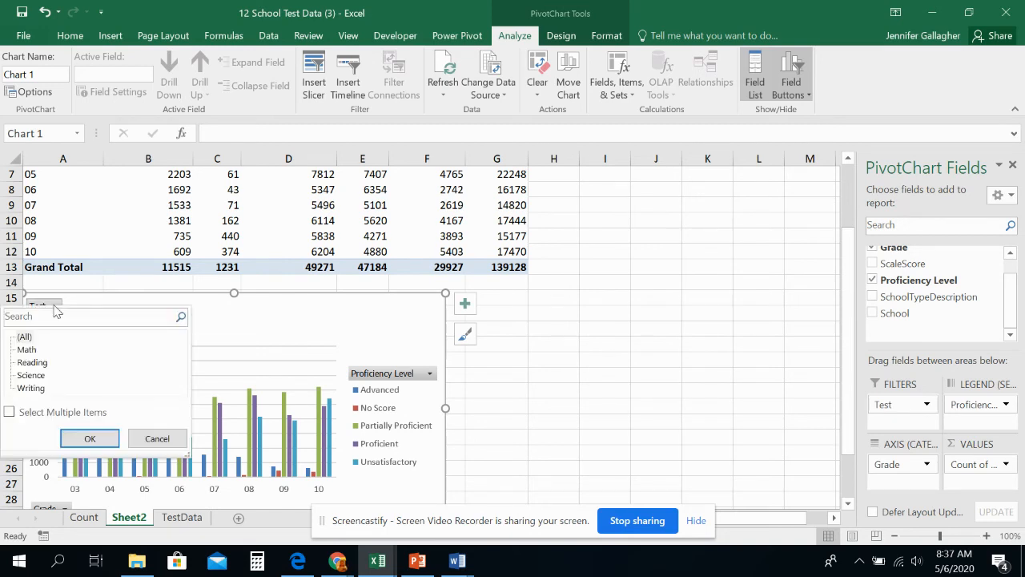
pyautogui.click(32, 376)
pyautogui.click(89, 438)
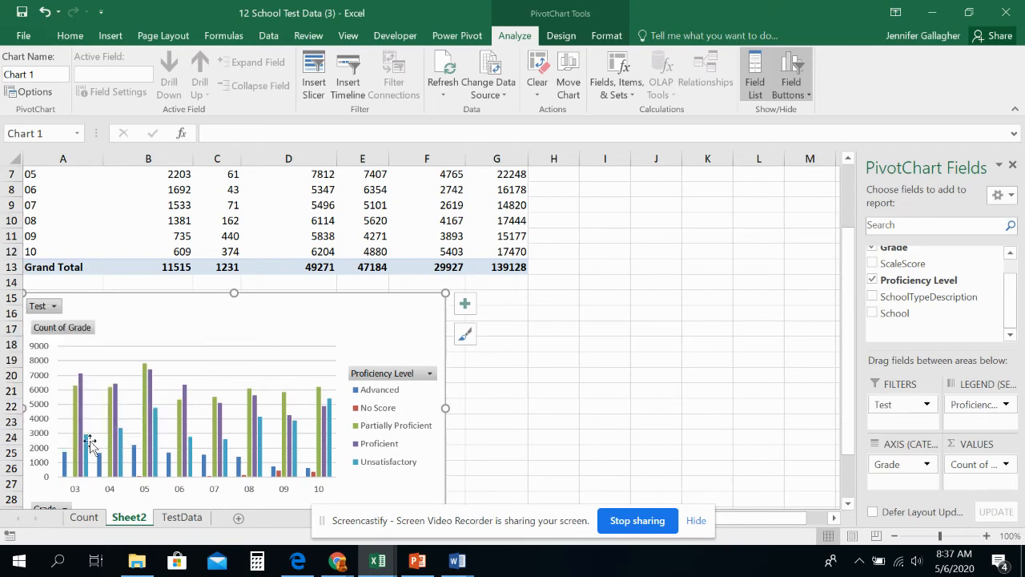
pyautogui.scroll(2, 235, 235)
pyautogui.click(208, 423)
pyautogui.scroll(-2, 214, 422)
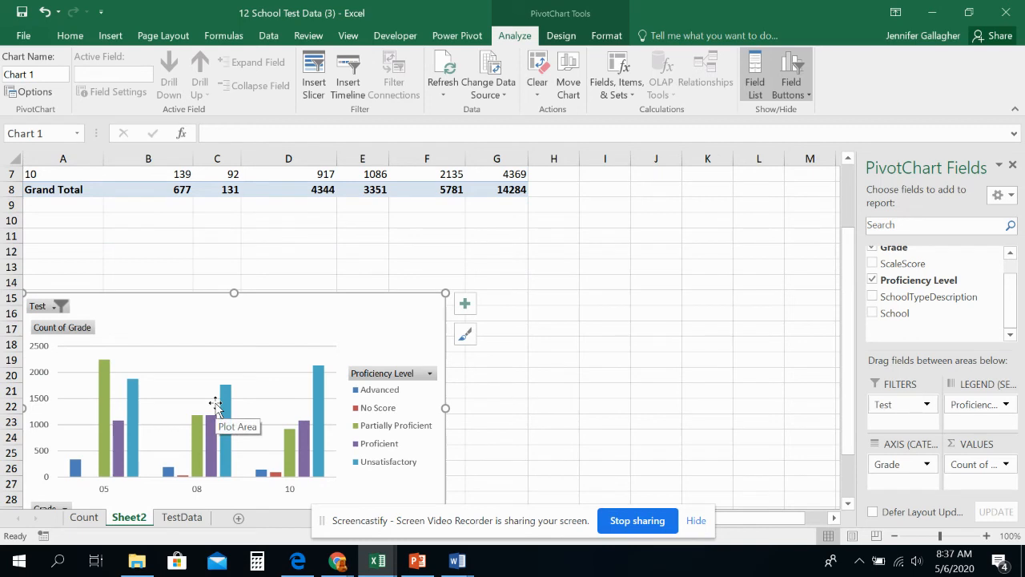
# Step: Insert a text box across the upper part of the pivot chart containing "Studetn Science Test Scores"
pyautogui.scroll(-1, 215, 405)
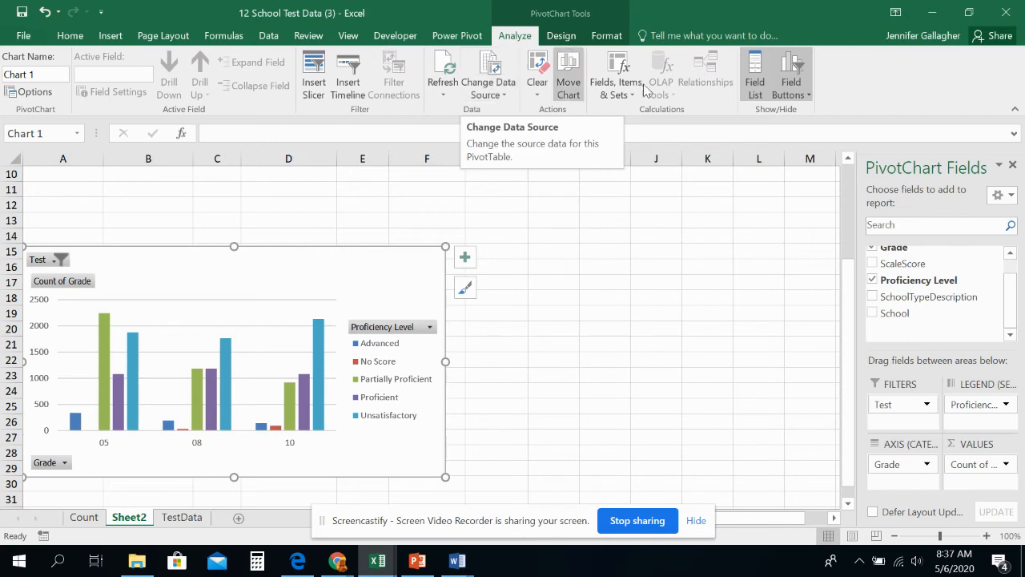
pyautogui.click(560, 35)
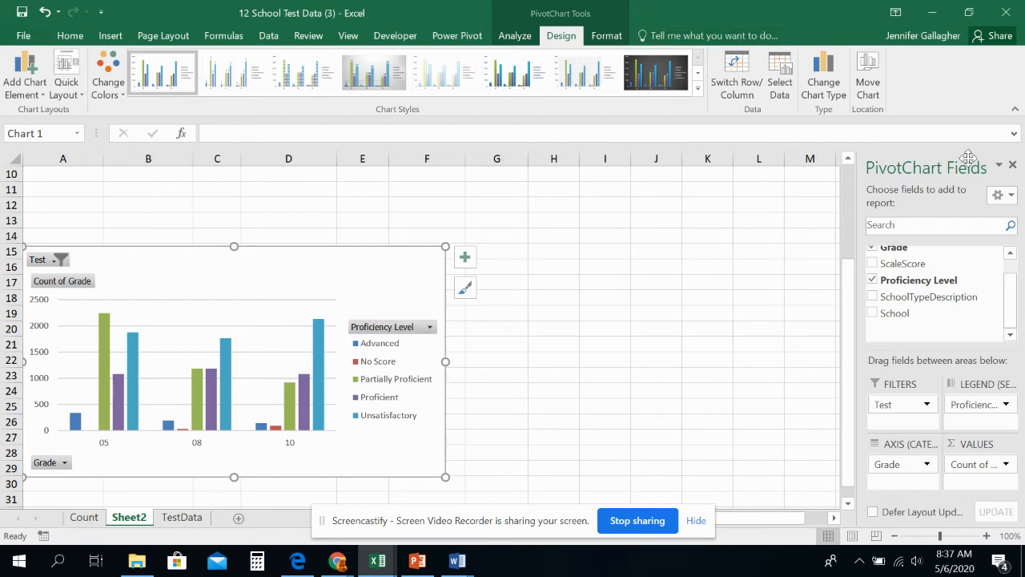
pyautogui.click(606, 37)
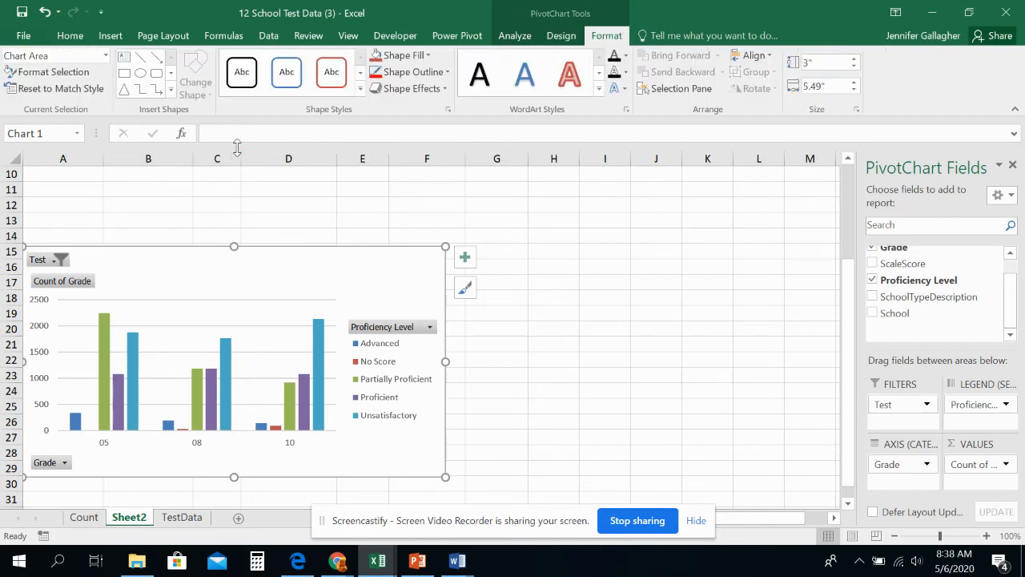
pyautogui.click(126, 60)
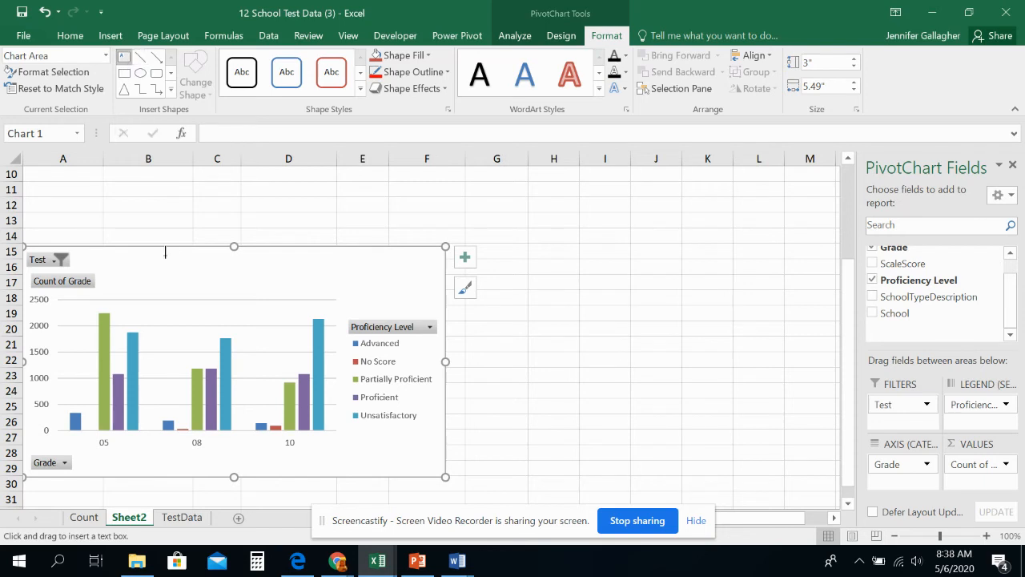
pyautogui.moveTo(150, 258); pyautogui.dragTo(387, 279)
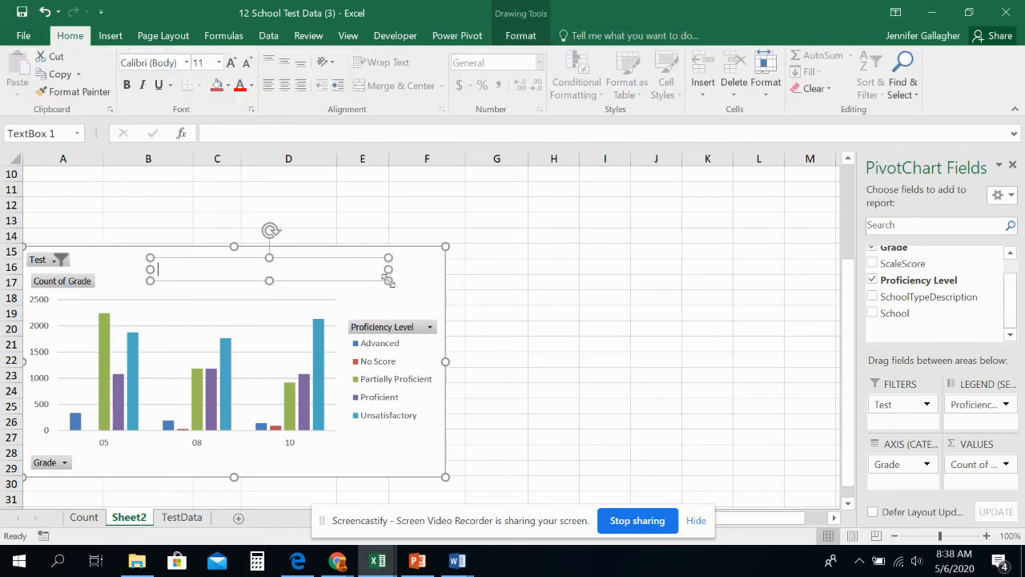
pyautogui.write('Studetn Science Test Scores')
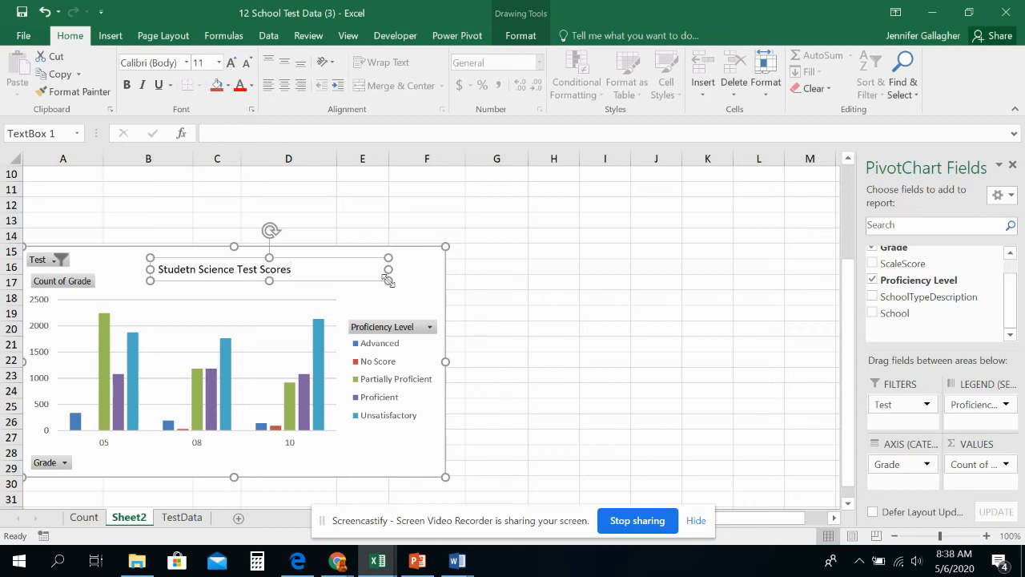
pyautogui.click(355, 255)
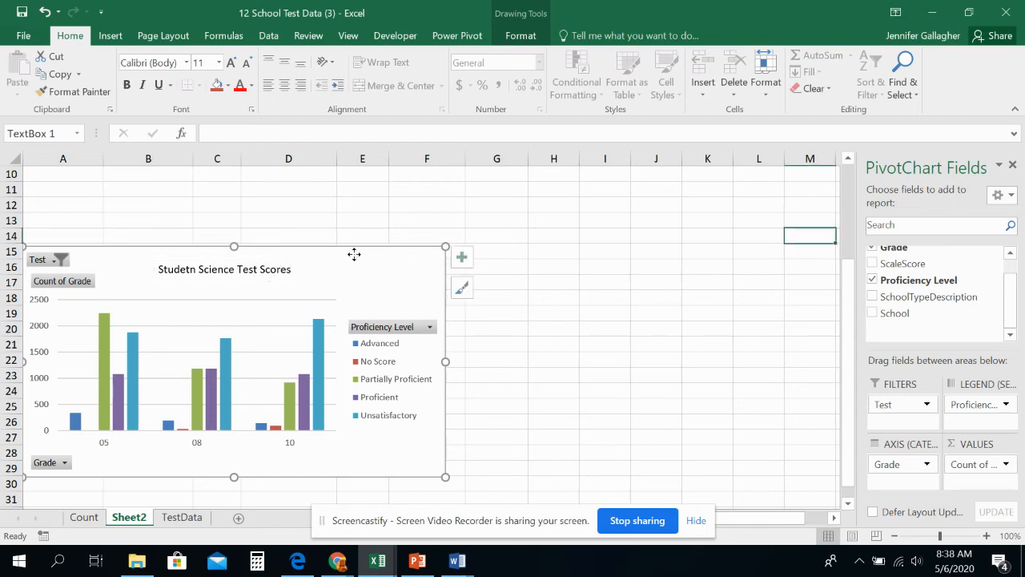
# Step: Make the chart's title text box bold and enlarge its font as far as the text still fits on one line
pyautogui.click(284, 270)
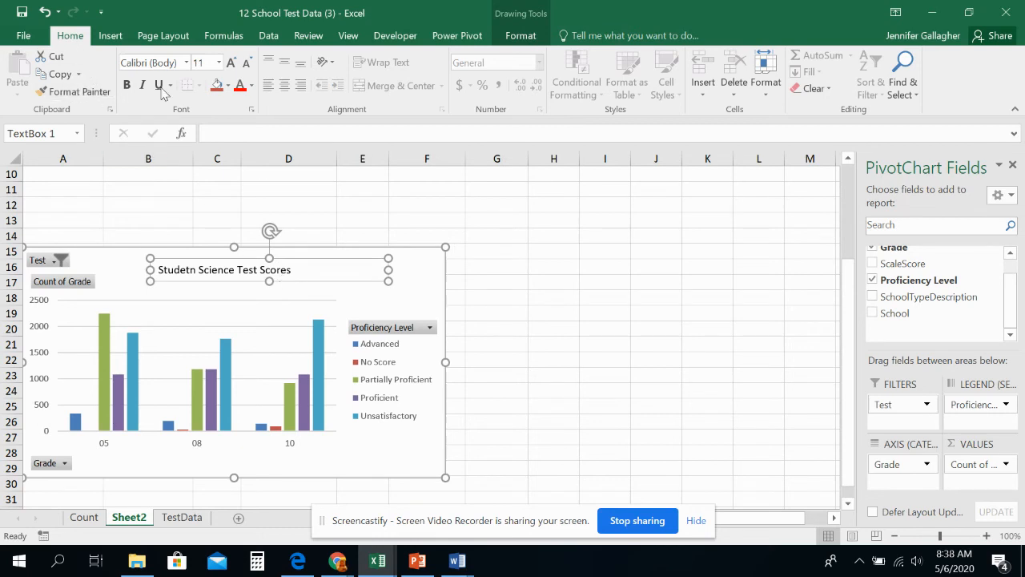
pyautogui.click(126, 85)
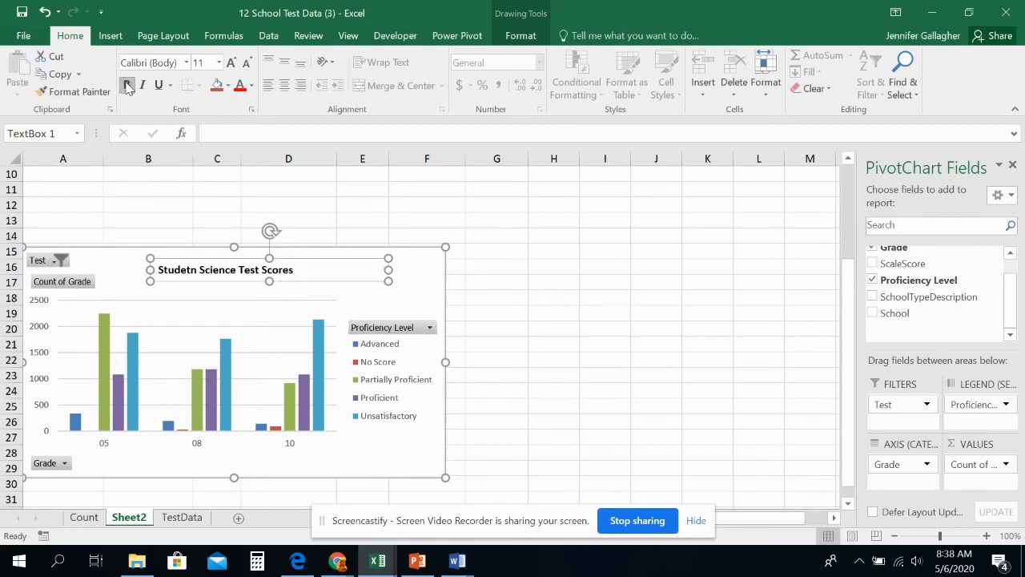
pyautogui.click(231, 62)
pyautogui.click(230, 63)
pyautogui.click(230, 63)
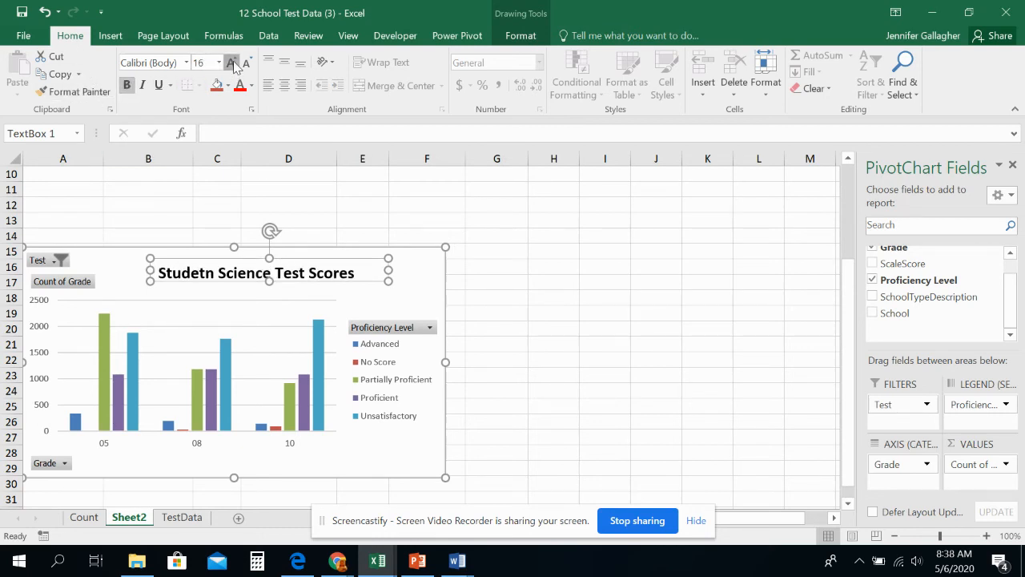
pyautogui.click(231, 62)
pyautogui.click(230, 62)
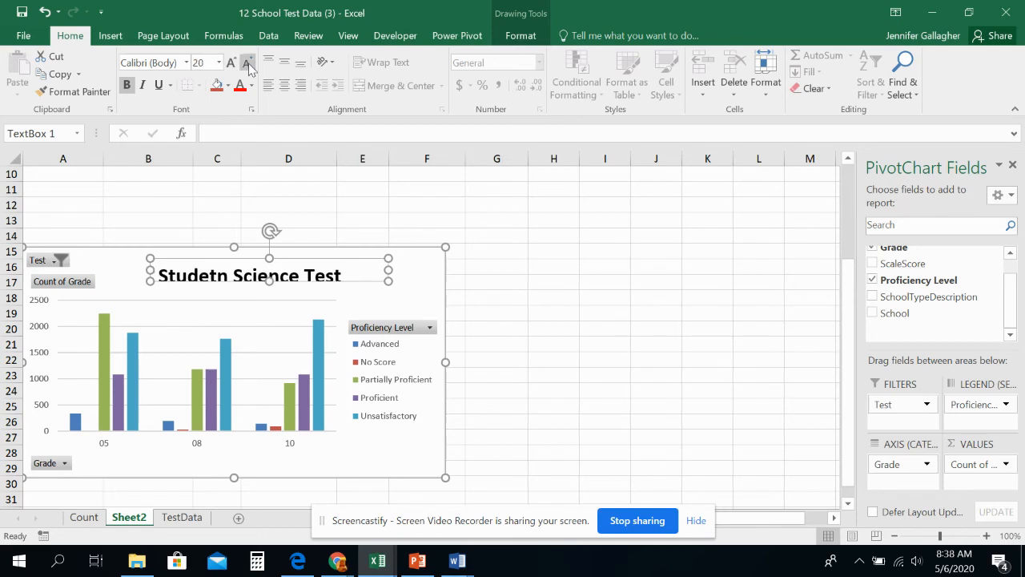
pyautogui.click(406, 279)
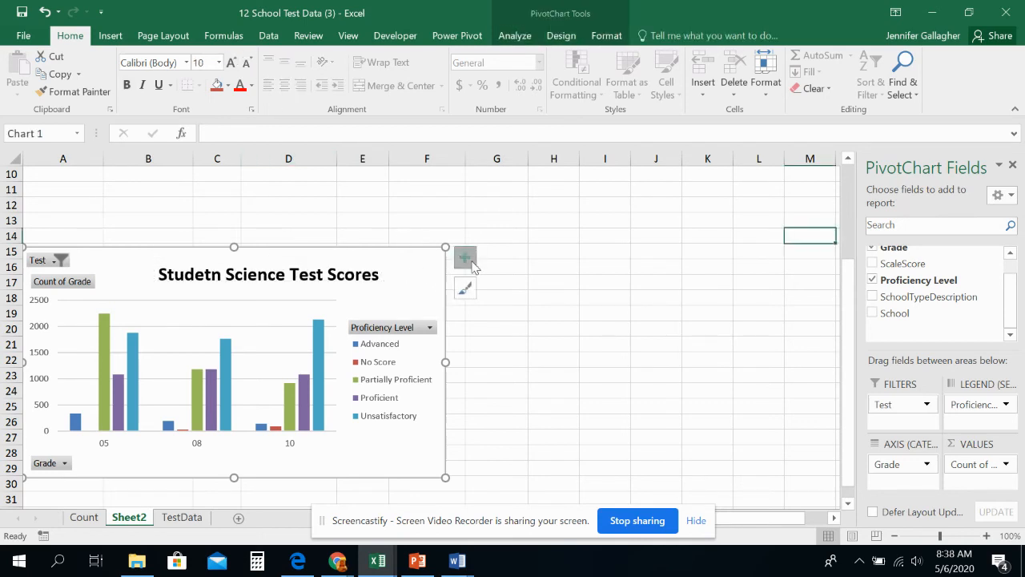
# Step: Check the pivot chart's element options and rename the Count of Grade heading in cell A3 to Count
pyautogui.click(468, 259)
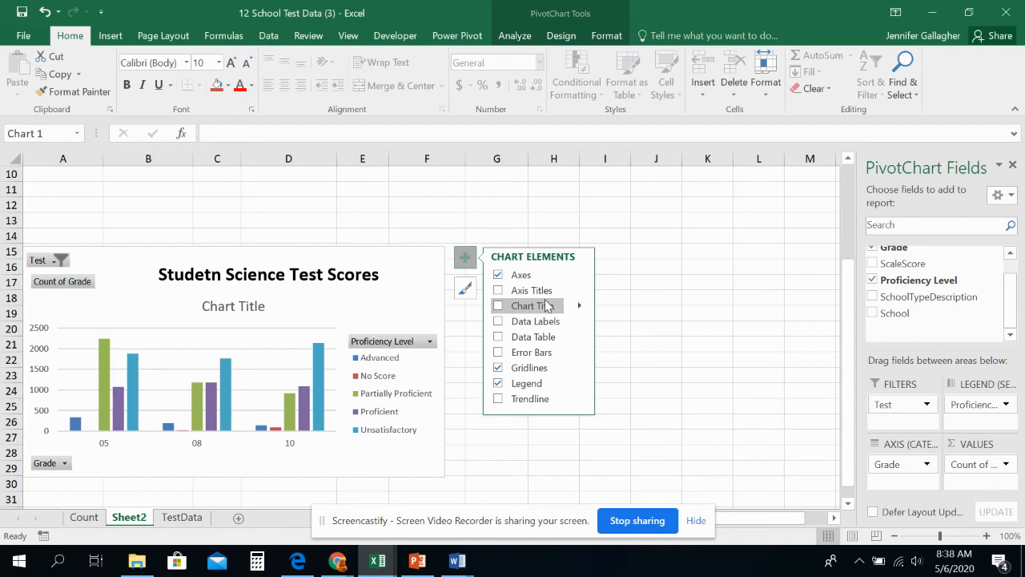
pyautogui.scroll(3, 355, 264)
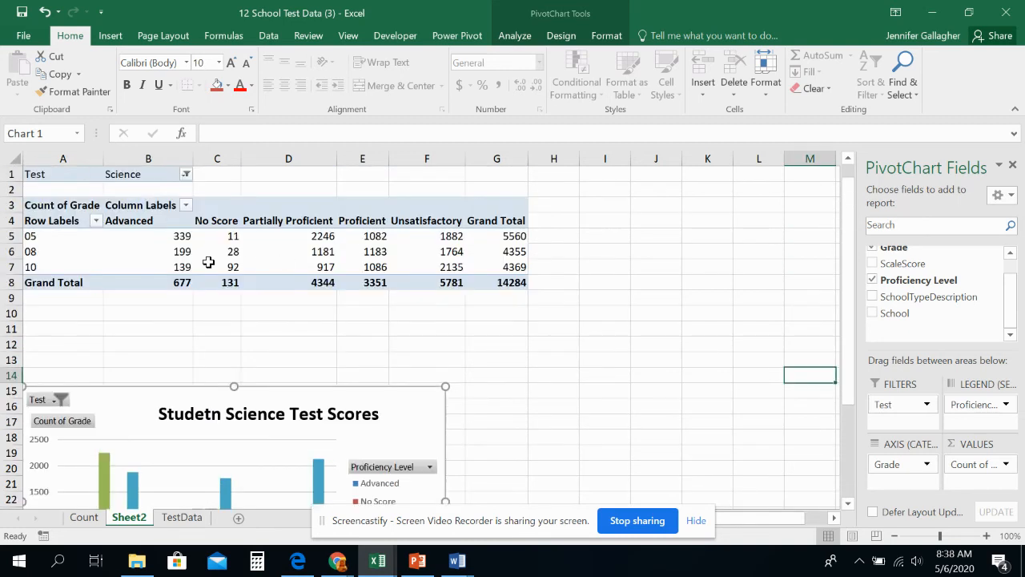
pyautogui.click(60, 205)
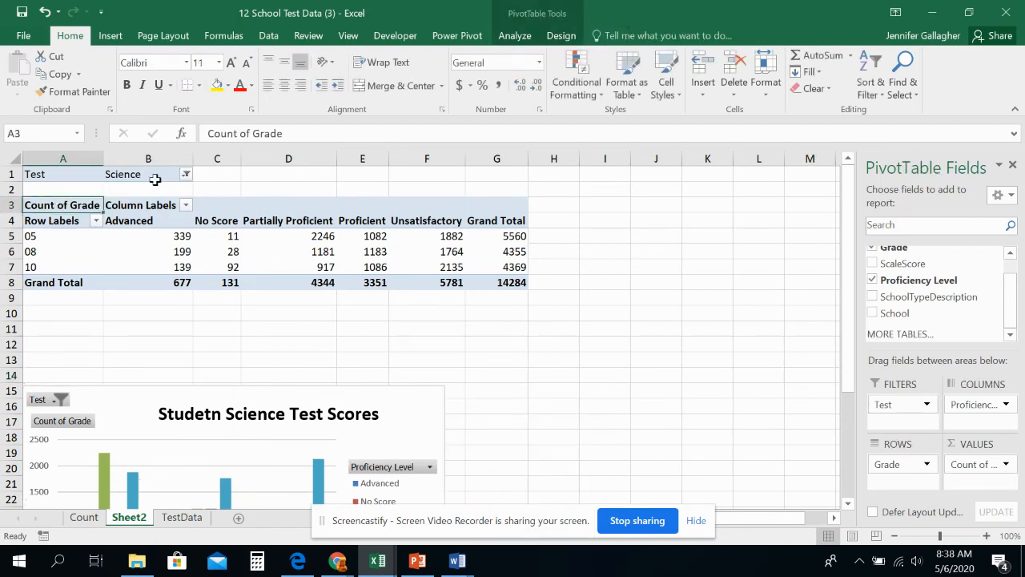
pyautogui.click(303, 133)
pyautogui.press('BackSpace')
pyautogui.press('BackSpace')
pyautogui.press('BackSpace')
pyautogui.press('BackSpace')
pyautogui.press('BackSpace')
pyautogui.press('BackSpace')
pyautogui.press('BackSpace')
pyautogui.press('BackSpace')
pyautogui.press('BackSpace')
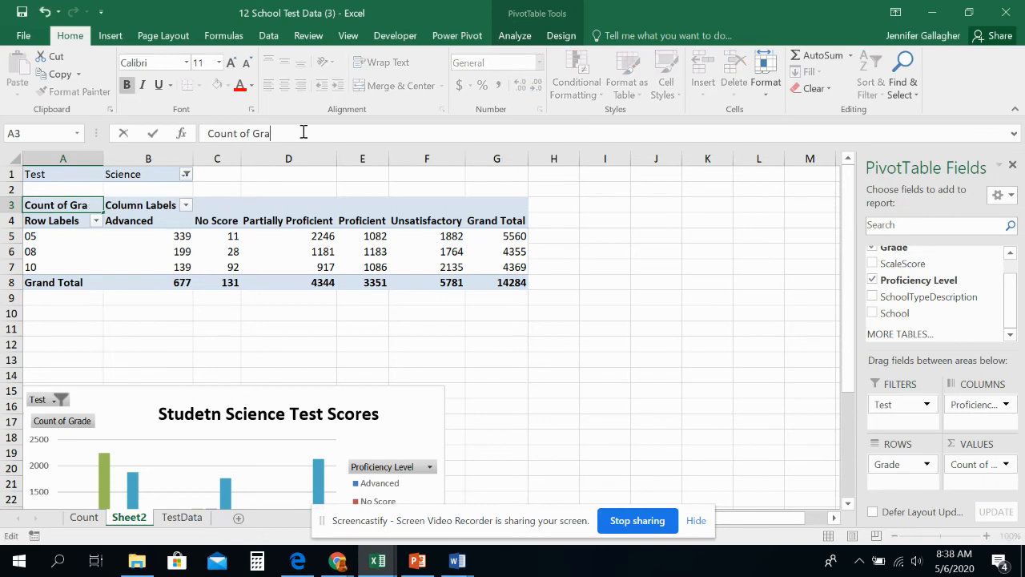
pyautogui.press('Return')
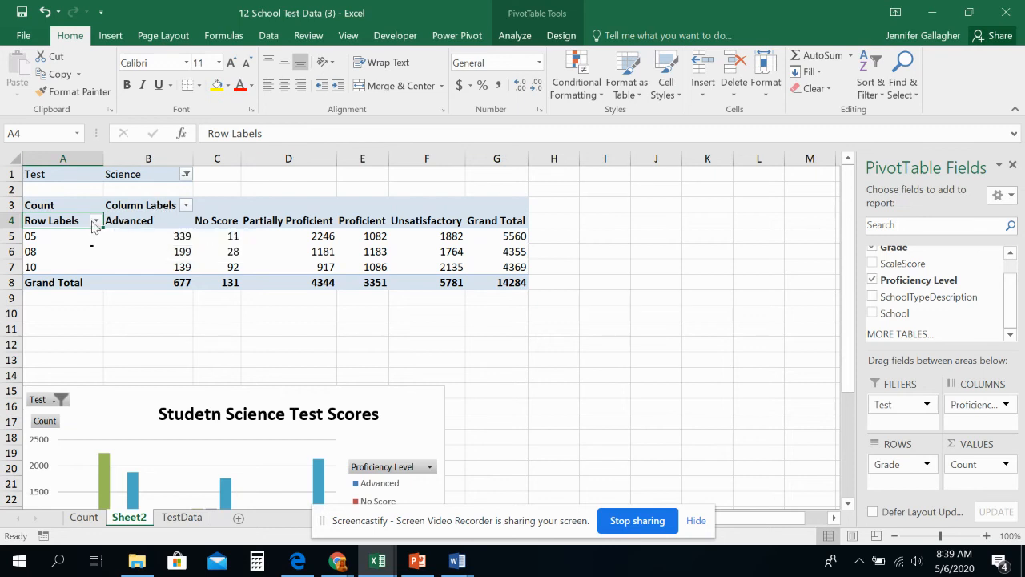
pyautogui.click(408, 221)
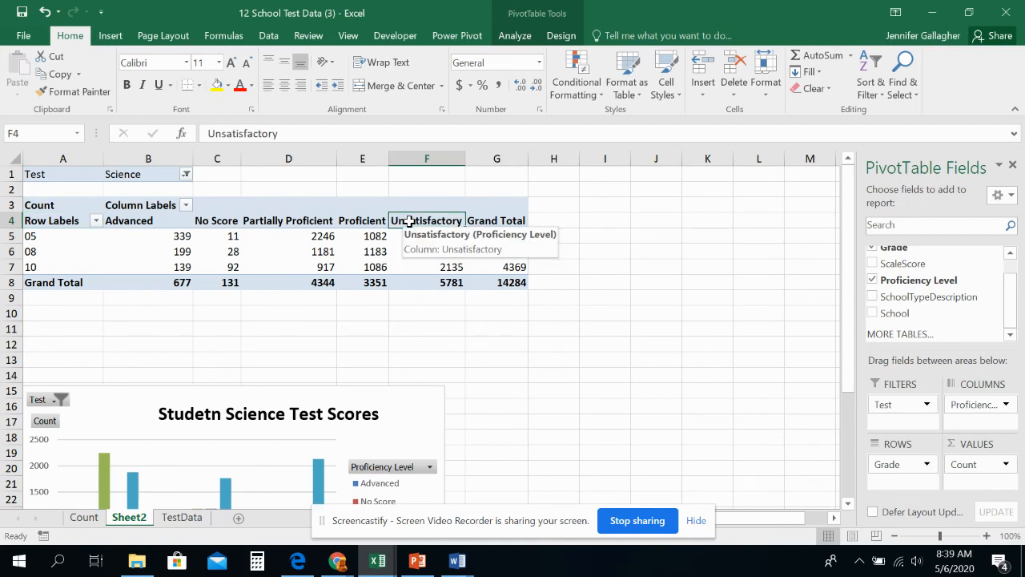
pyautogui.click(408, 153)
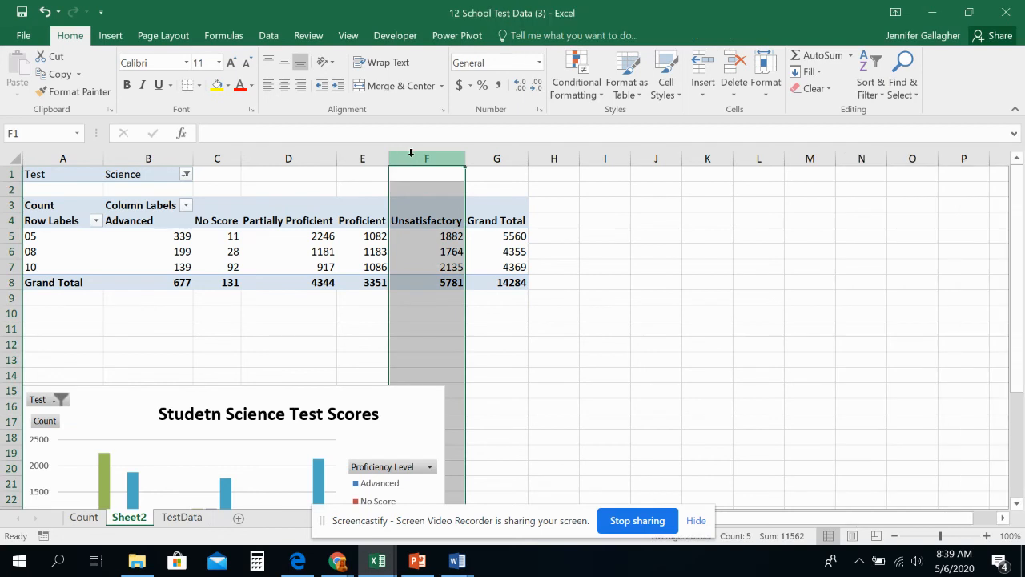
pyautogui.doubleClick(409, 222)
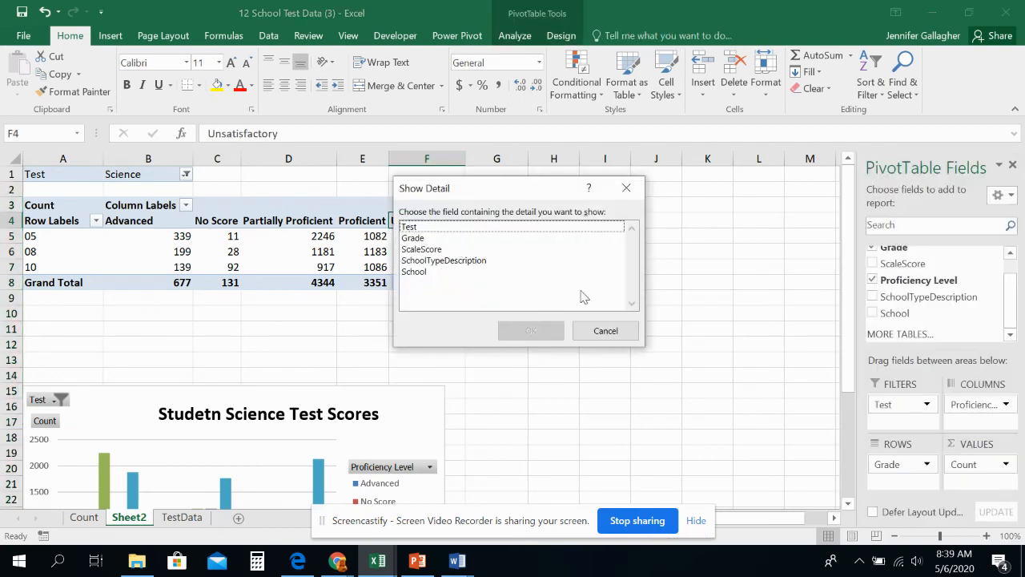
pyautogui.click(597, 330)
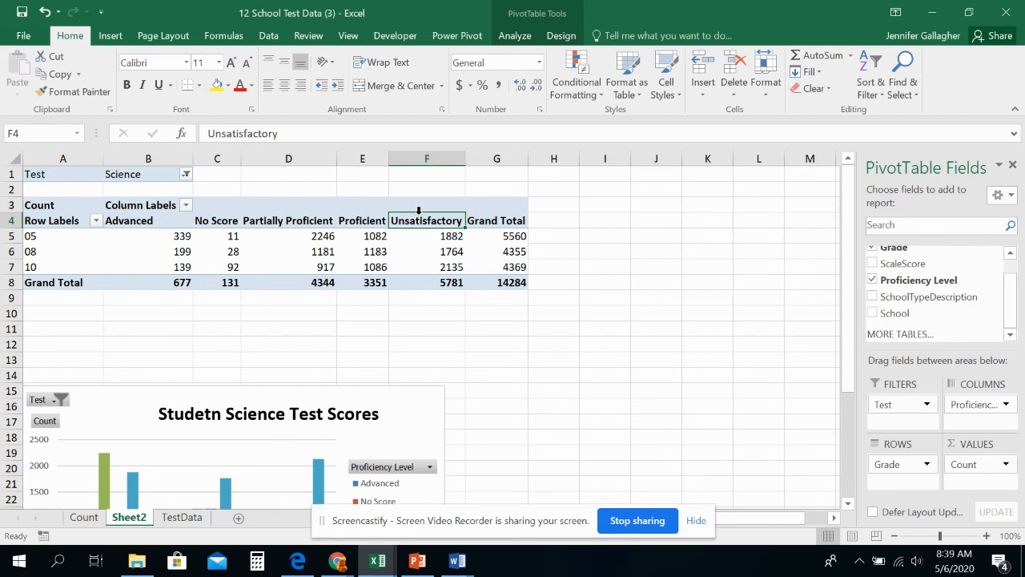
pyautogui.click(418, 210)
pyautogui.click(633, 255)
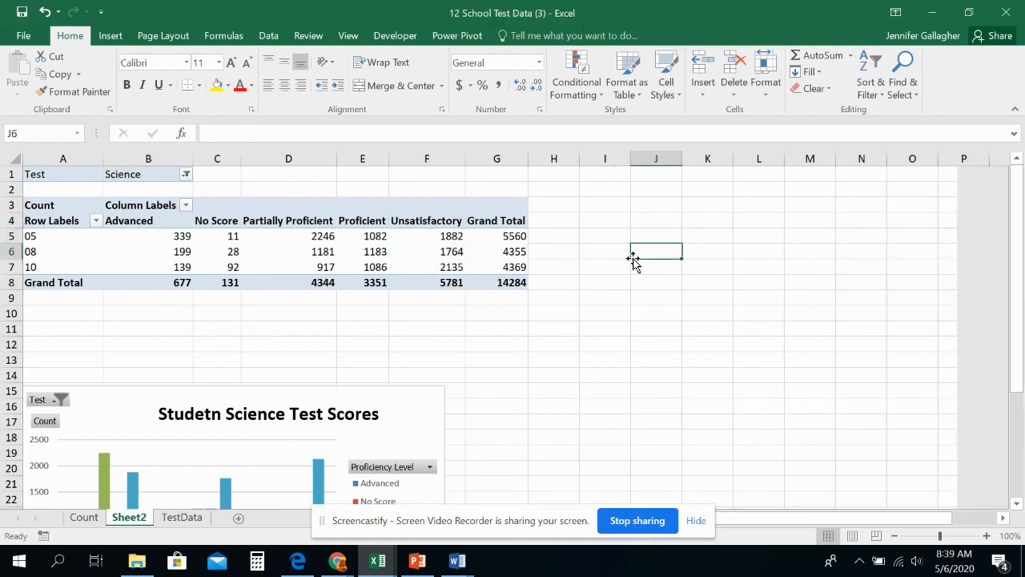
# Step: Move the pivot table's Unsatisfactory column between No Score and Partially Proficient
pyautogui.click(410, 221)
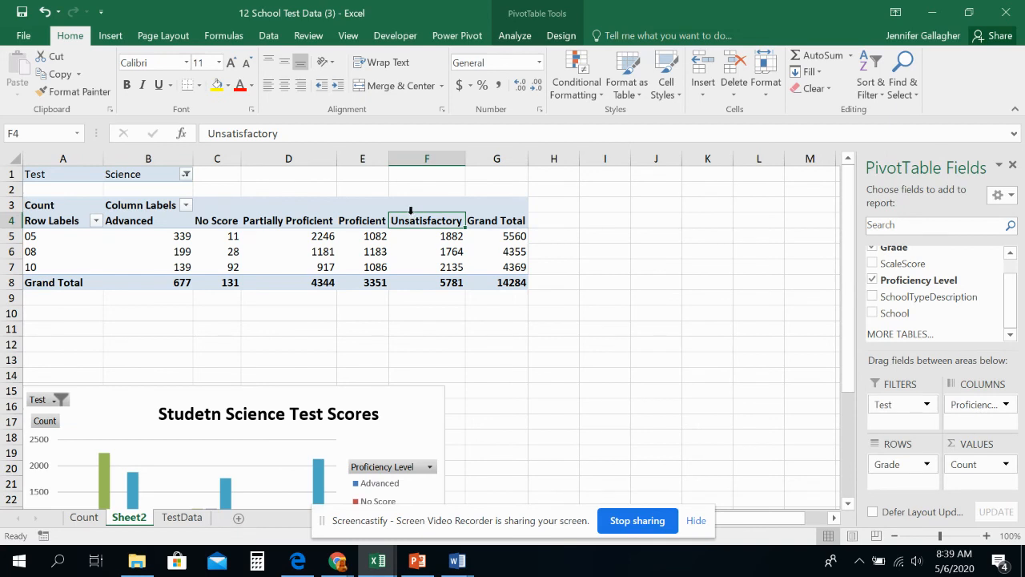
pyautogui.click(410, 210)
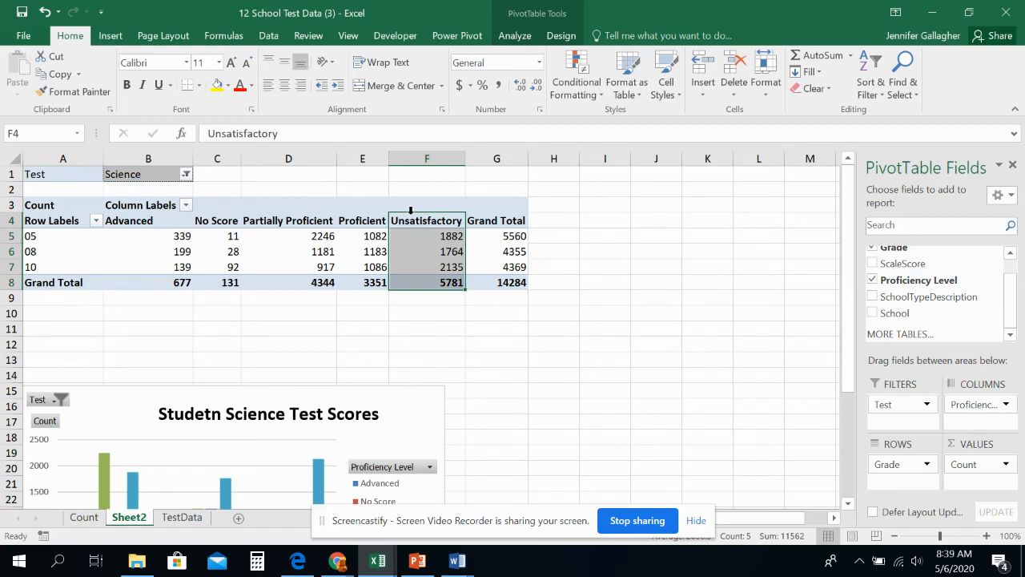
pyautogui.moveTo(411, 211)
pyautogui.mouseDown()
pyautogui.moveTo(354, 209)
pyautogui.moveTo(430, 210)
pyautogui.mouseUp()
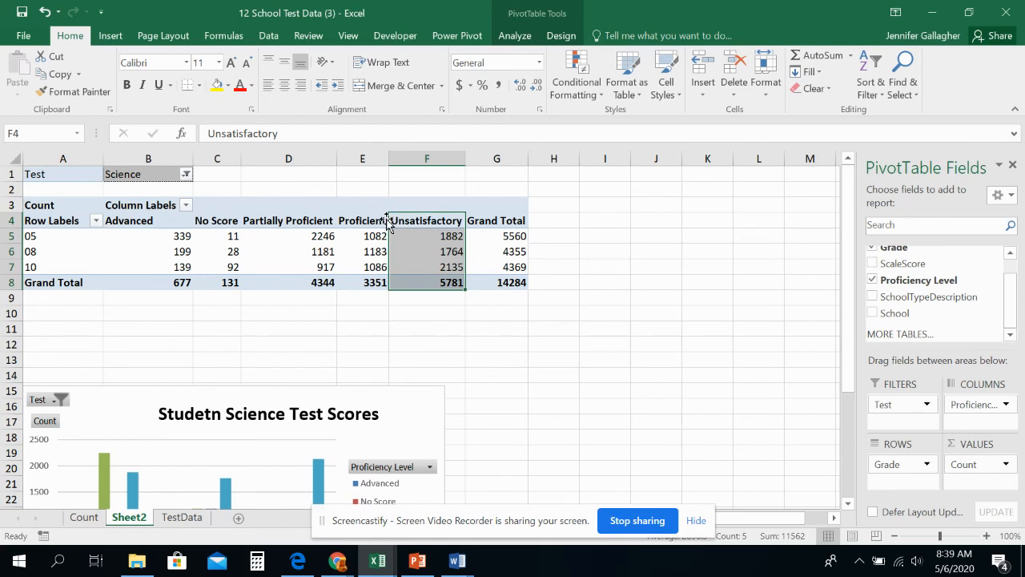
pyautogui.moveTo(388, 221)
pyautogui.mouseDown()
pyautogui.moveTo(392, 228)
pyautogui.moveTo(373, 226)
pyautogui.mouseUp()
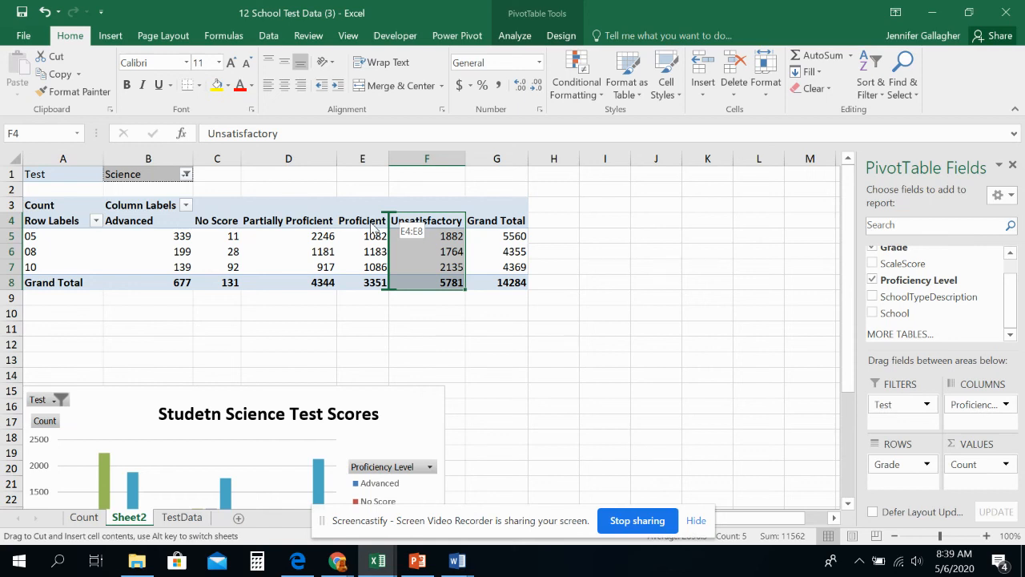
pyautogui.moveTo(372, 227); pyautogui.dragTo(253, 231)
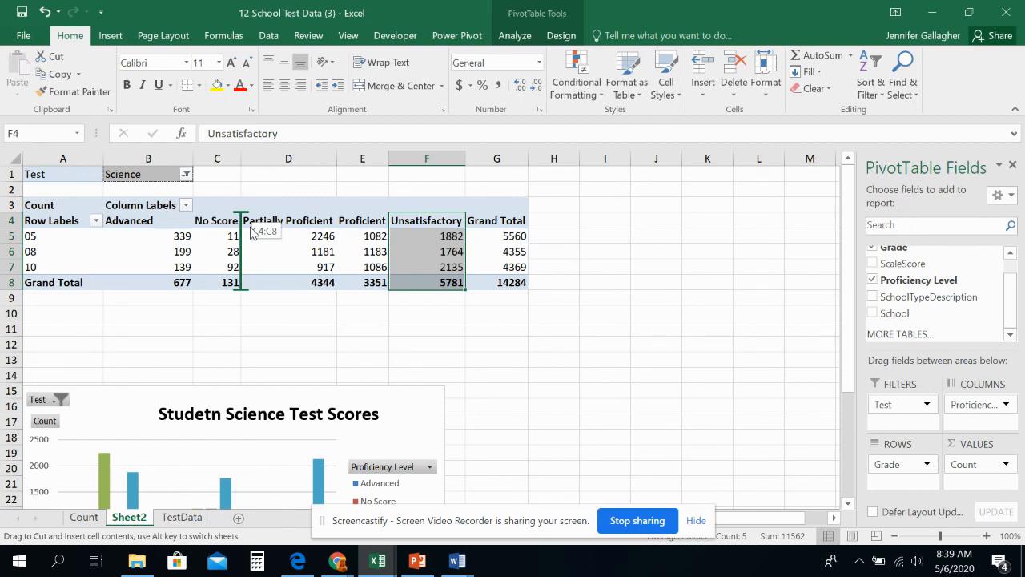
pyautogui.moveTo(253, 231); pyautogui.dragTo(253, 231)
pyautogui.moveTo(253, 231); pyautogui.dragTo(253, 231)
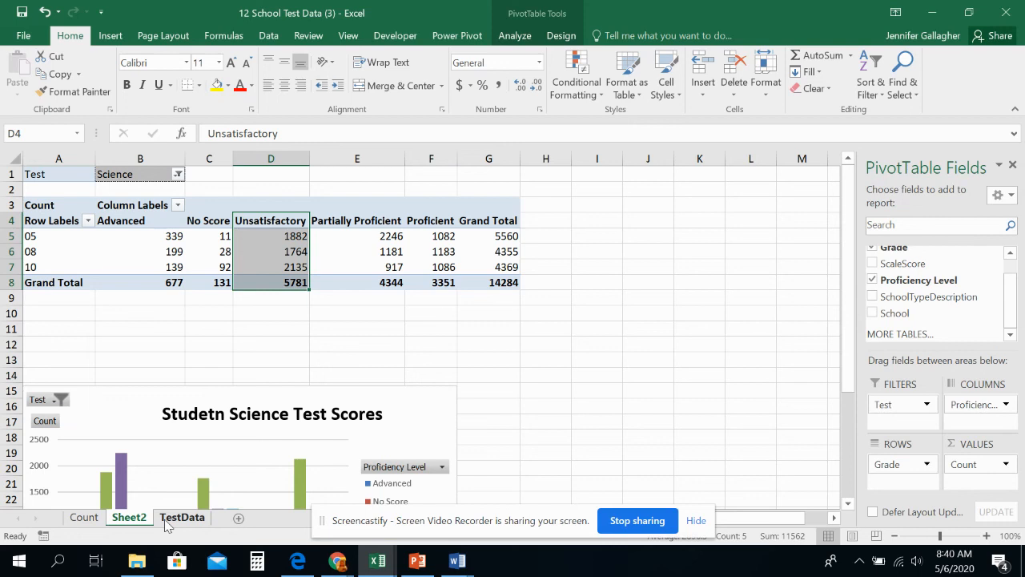
# Step: Move the Advanced column between Proficient and Grand Total, and check the new order in the pivot chart
pyautogui.click(141, 213)
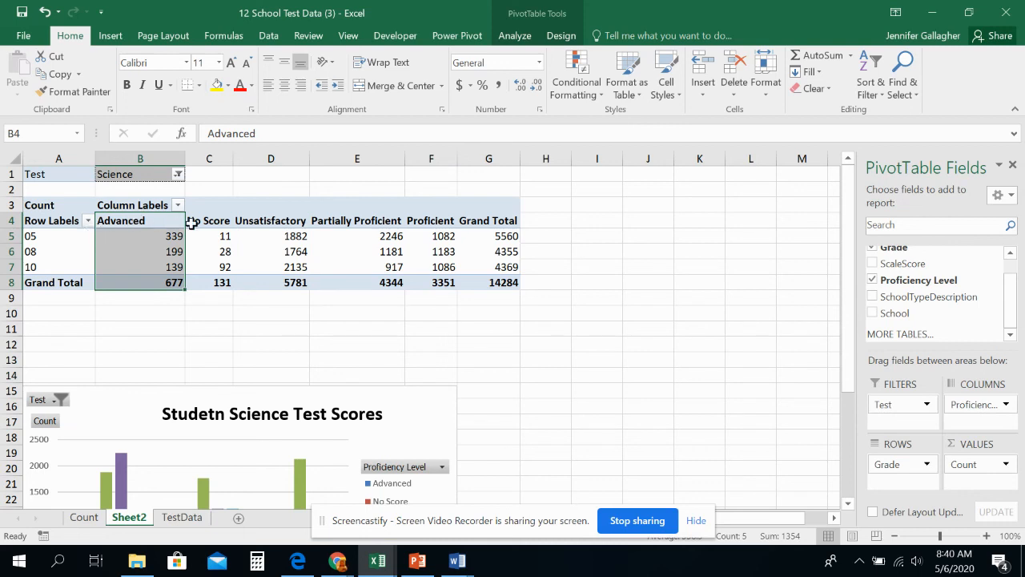
pyautogui.moveTo(192, 222); pyautogui.dragTo(113, 245)
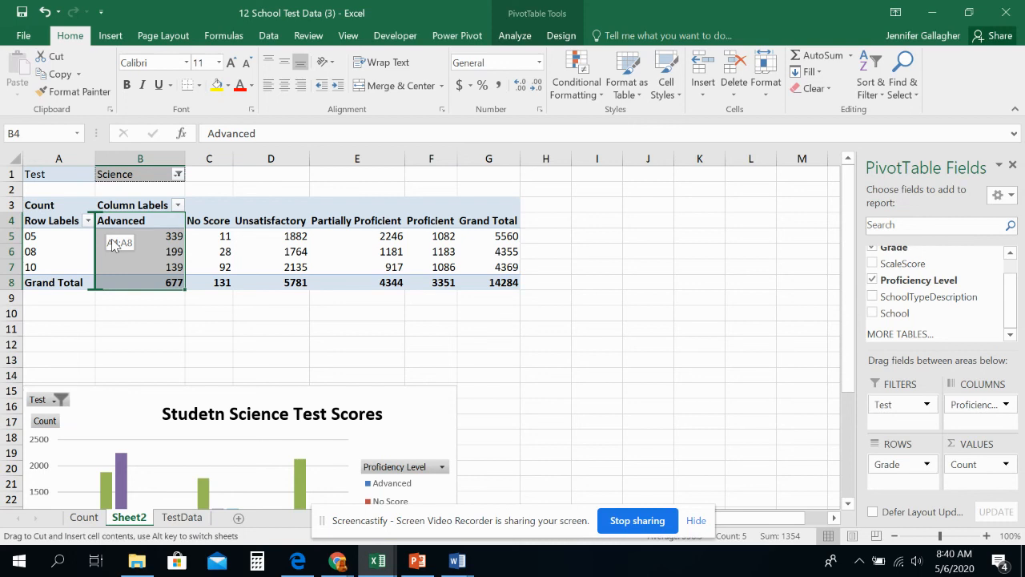
pyautogui.moveTo(113, 245); pyautogui.dragTo(466, 236)
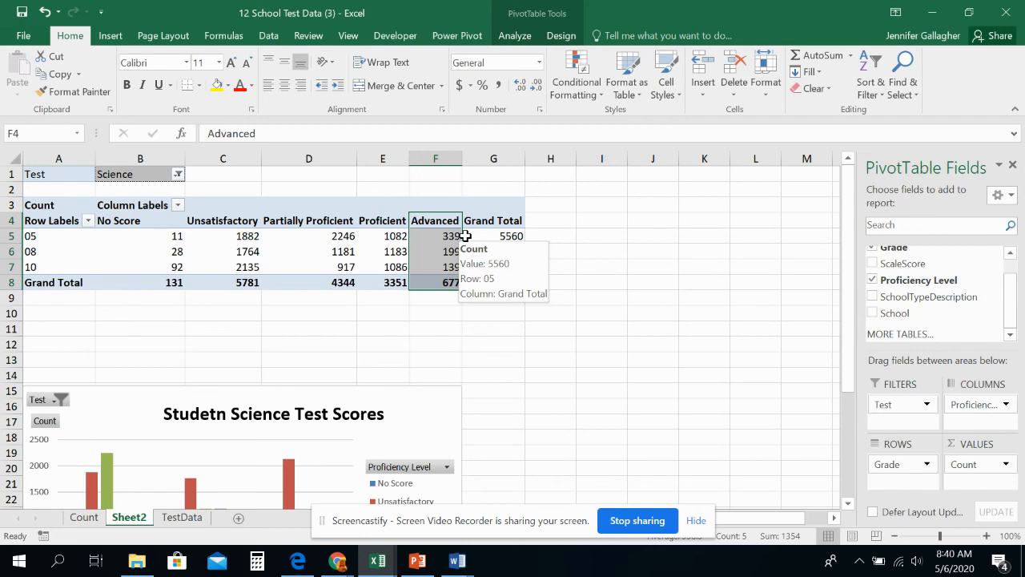
pyautogui.scroll(-4, 446, 331)
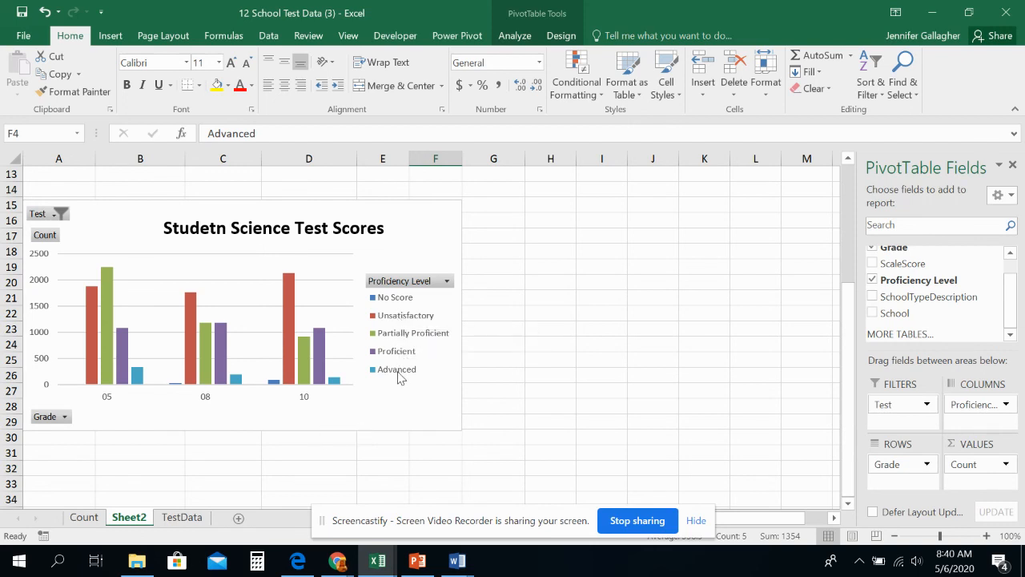
pyautogui.scroll(4, 379, 354)
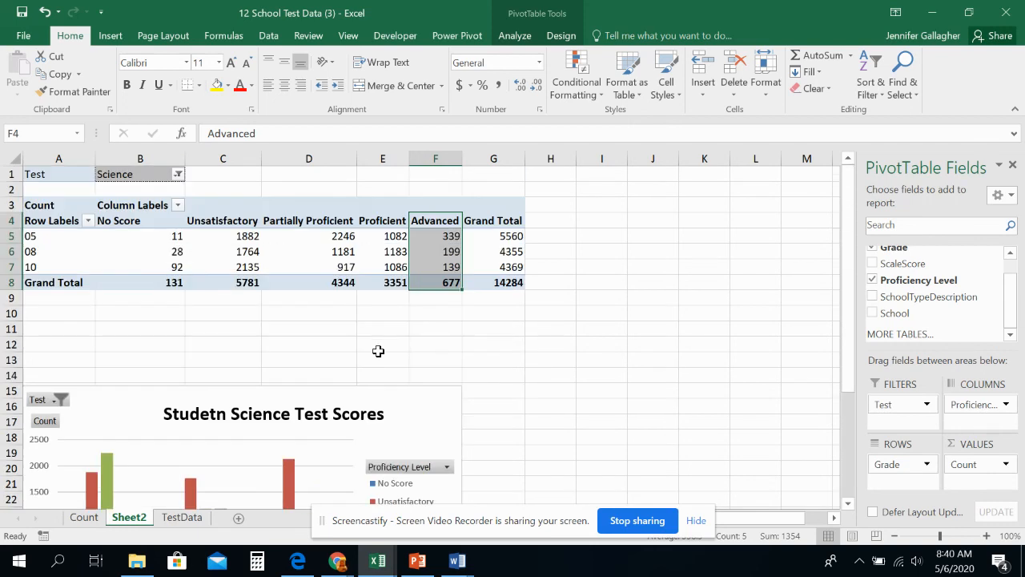
# Step: Bring up the analysis commands for the pivot table
pyautogui.click(513, 35)
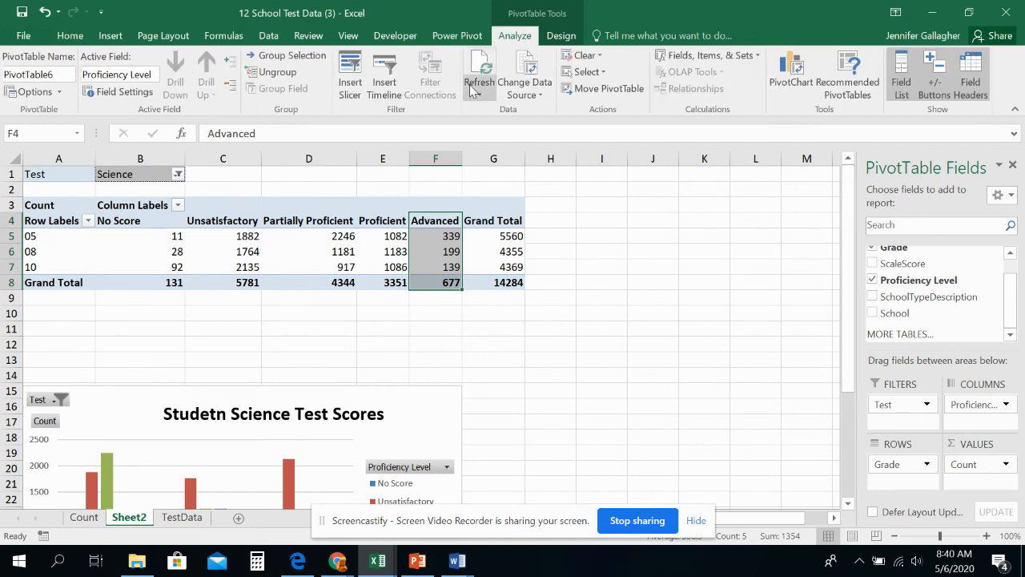